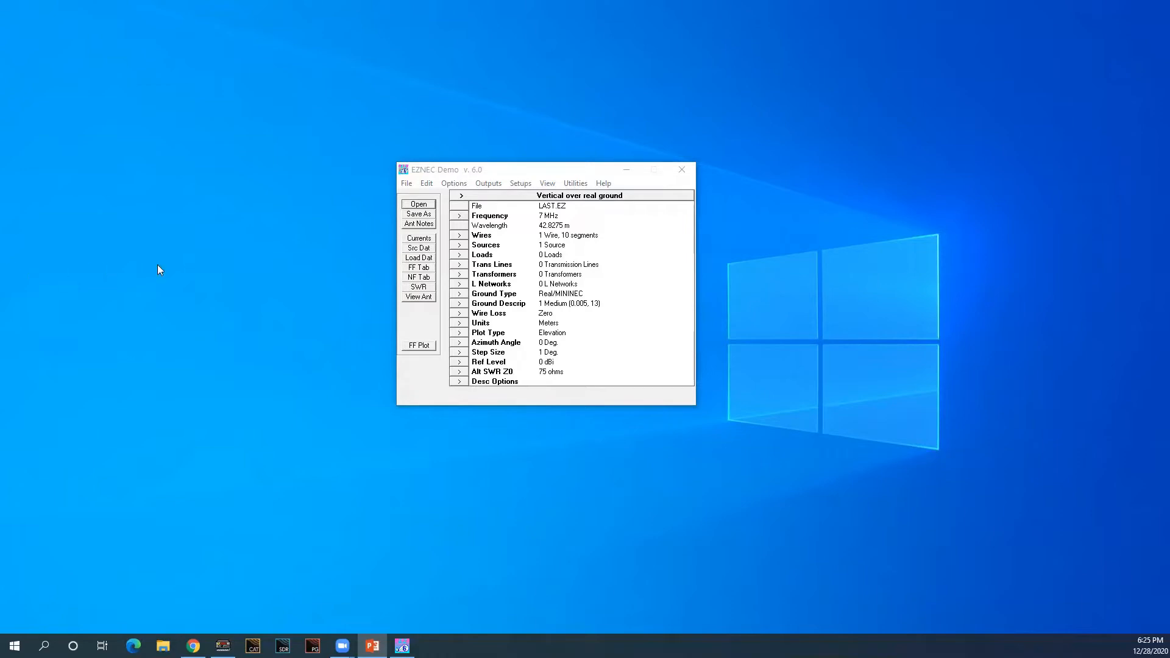
Step: Open the wires table and the sources table of the vertical antenna model
click(455, 236)
click(456, 237)
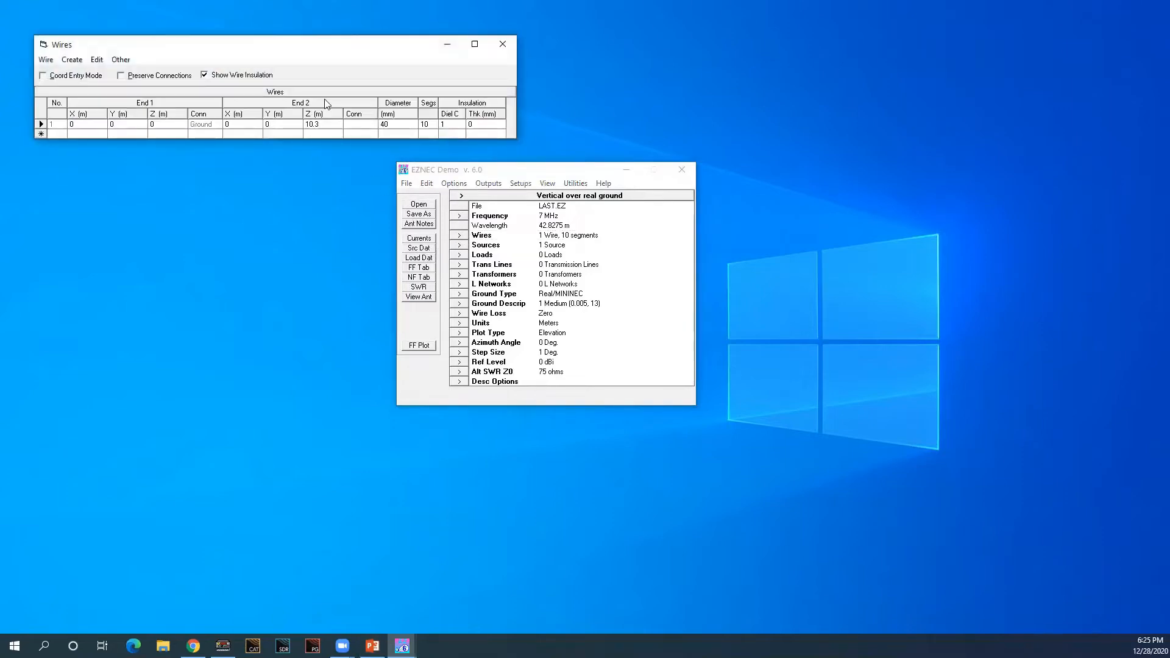
click(102, 121)
click(424, 171)
click(460, 245)
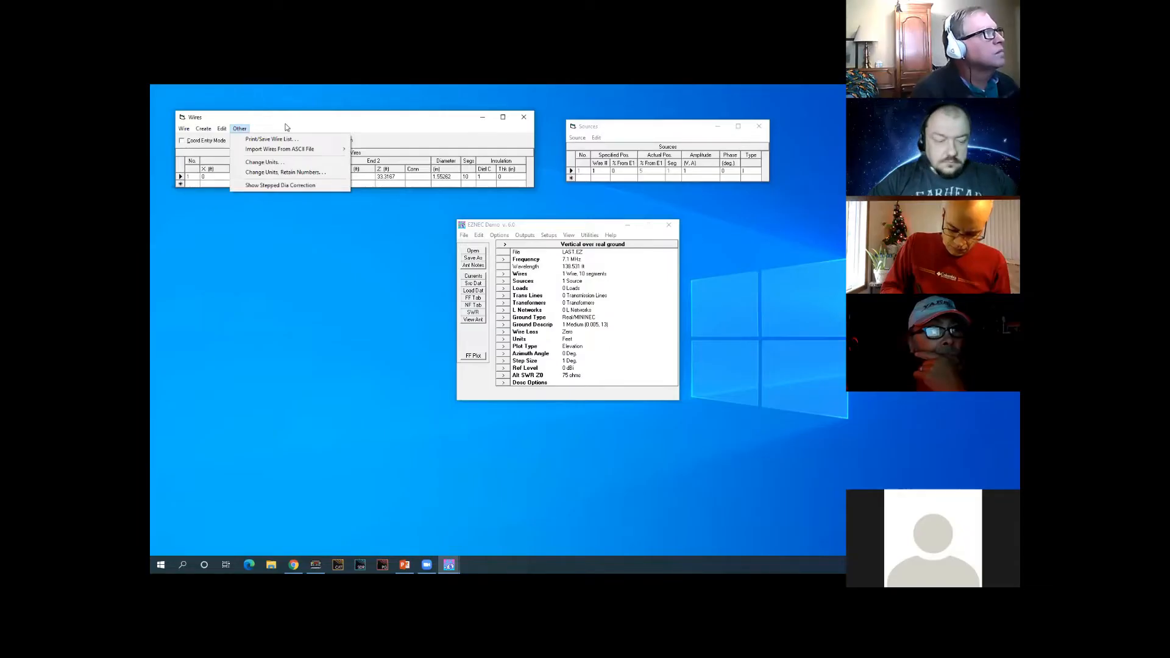
Step: Set the antenna model's length units to feet
click(264, 162)
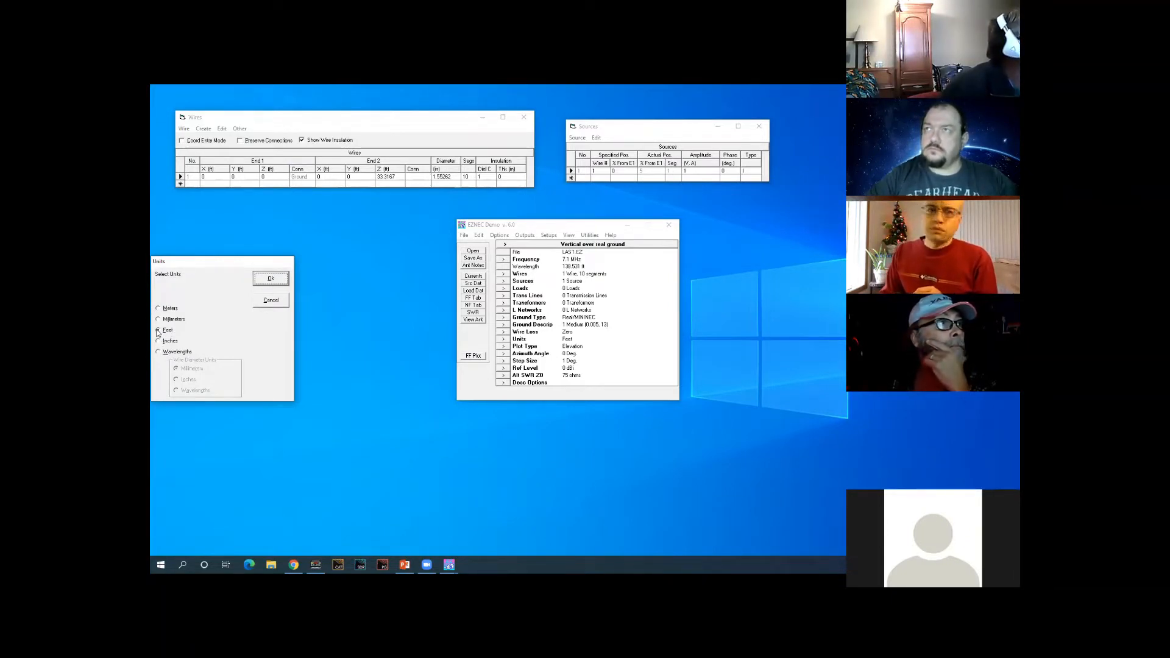
click(270, 278)
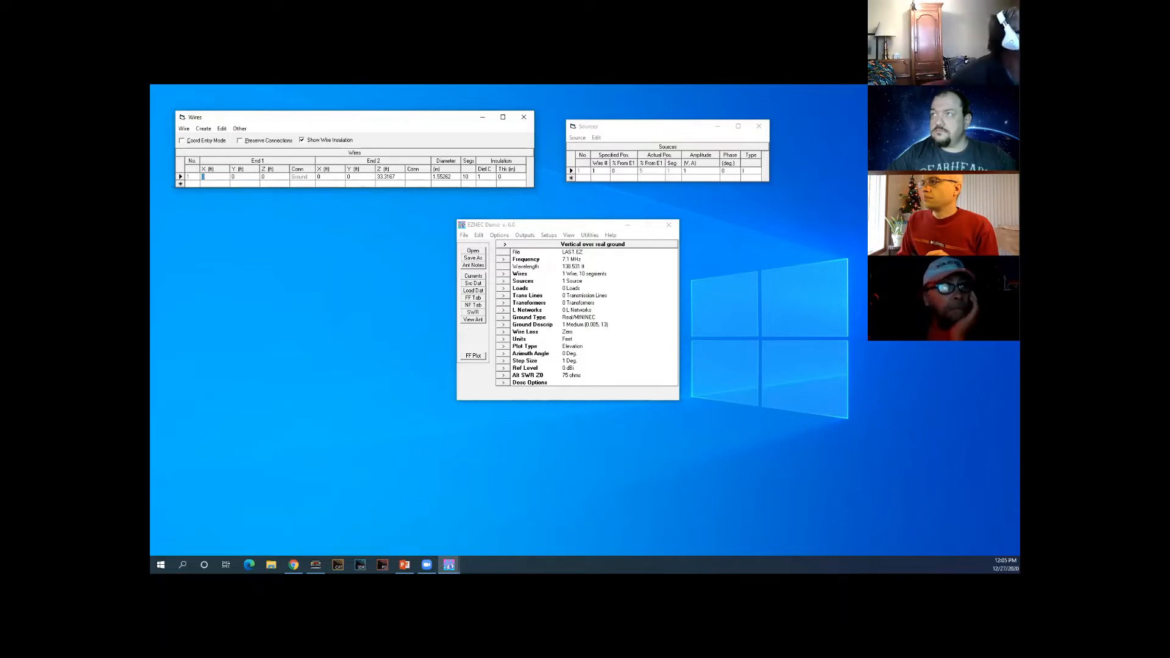
Step: Open the BYDipole.ez back yard dipole model and display its antenna view
key(alt+Tab)
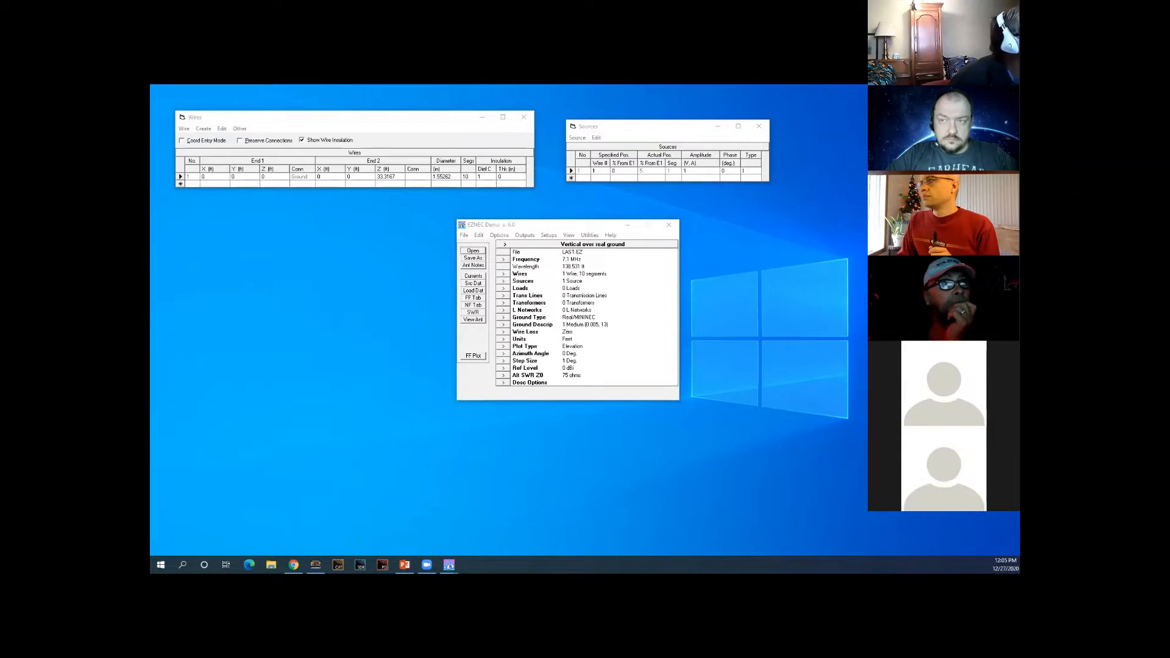
key(Return)
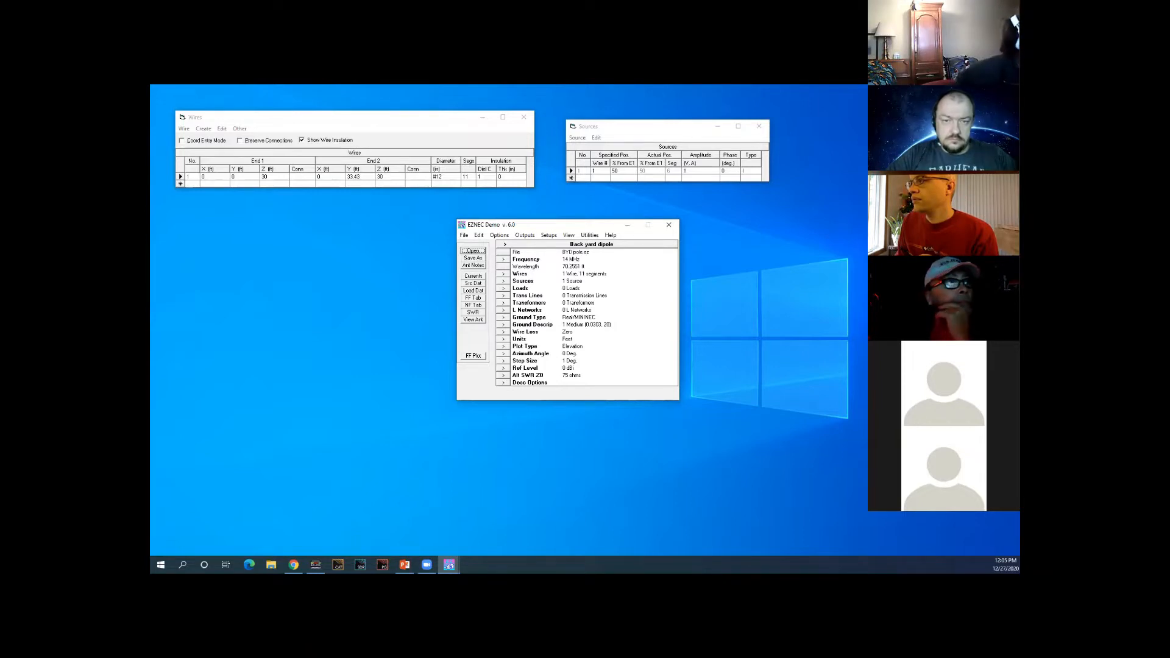
key(alt+Tab)
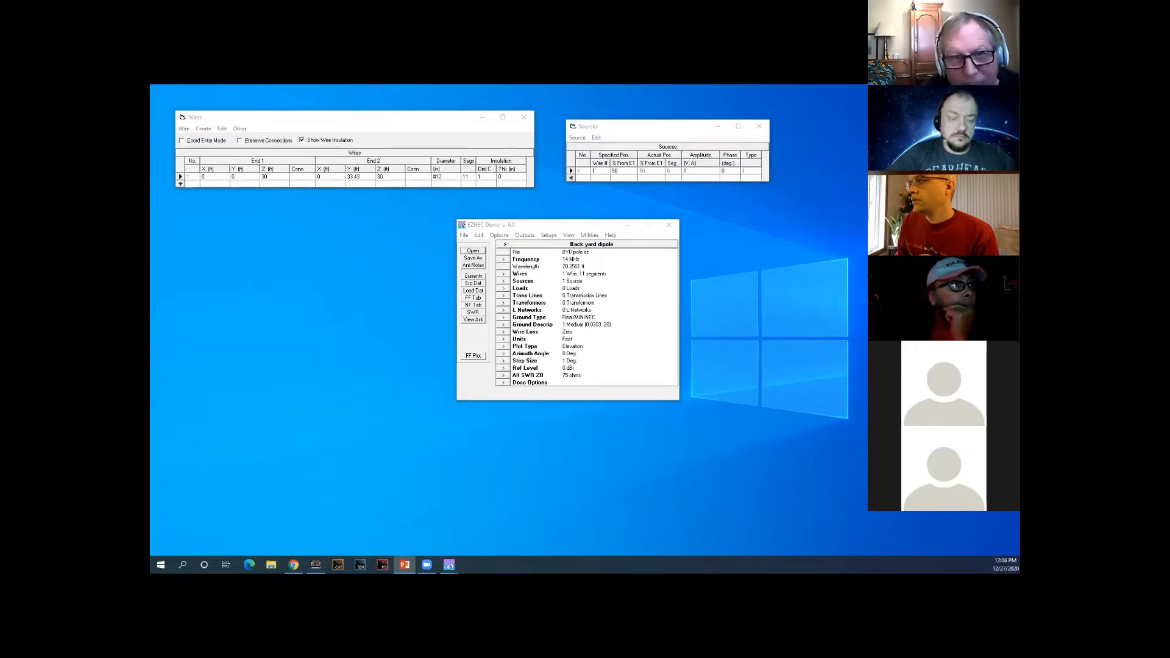
click(474, 320)
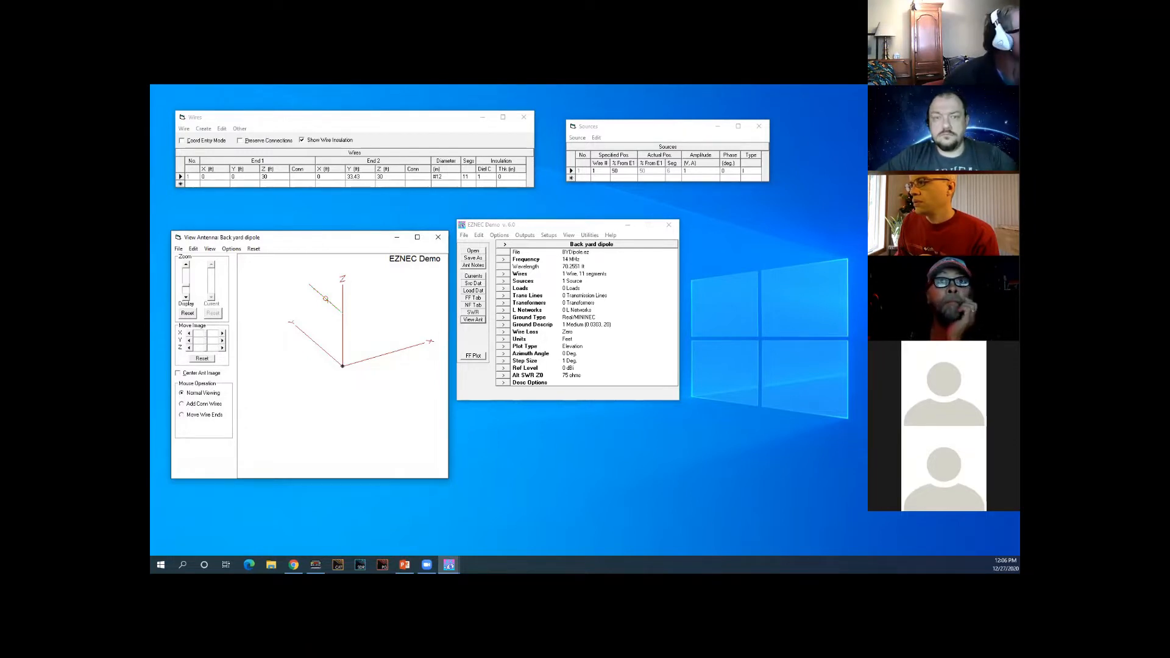
key(alt+Tab)
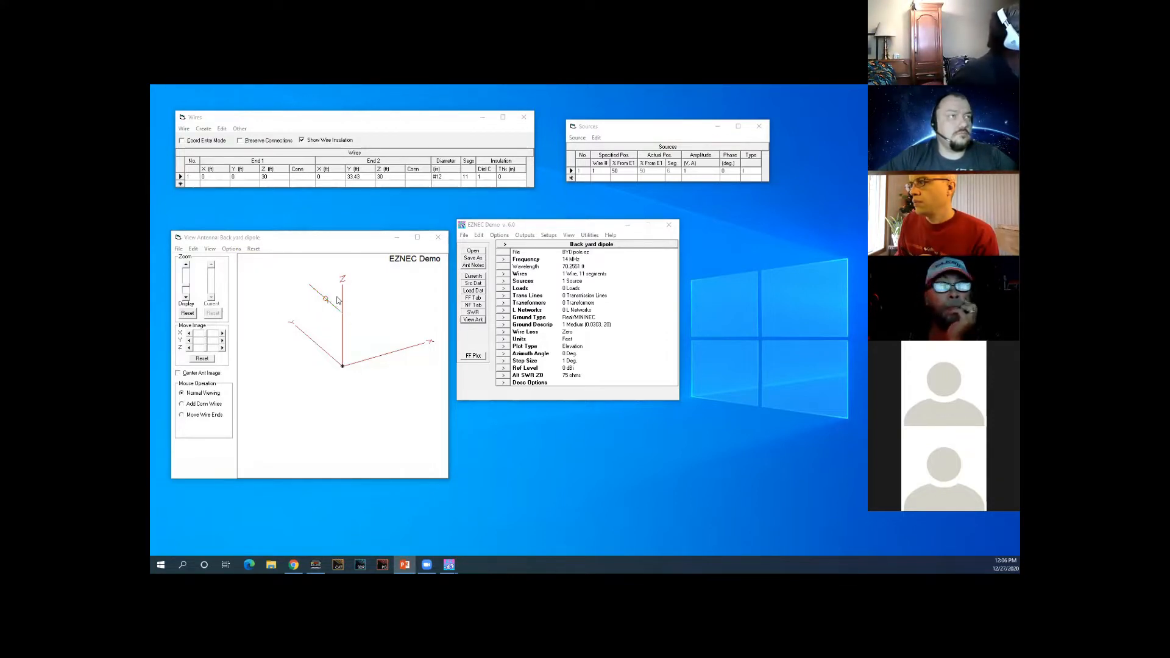
Step: Examine the dipole in the antenna view by zooming and shifting the image along Z and Y, and reset the display
click(186, 265)
click(186, 265)
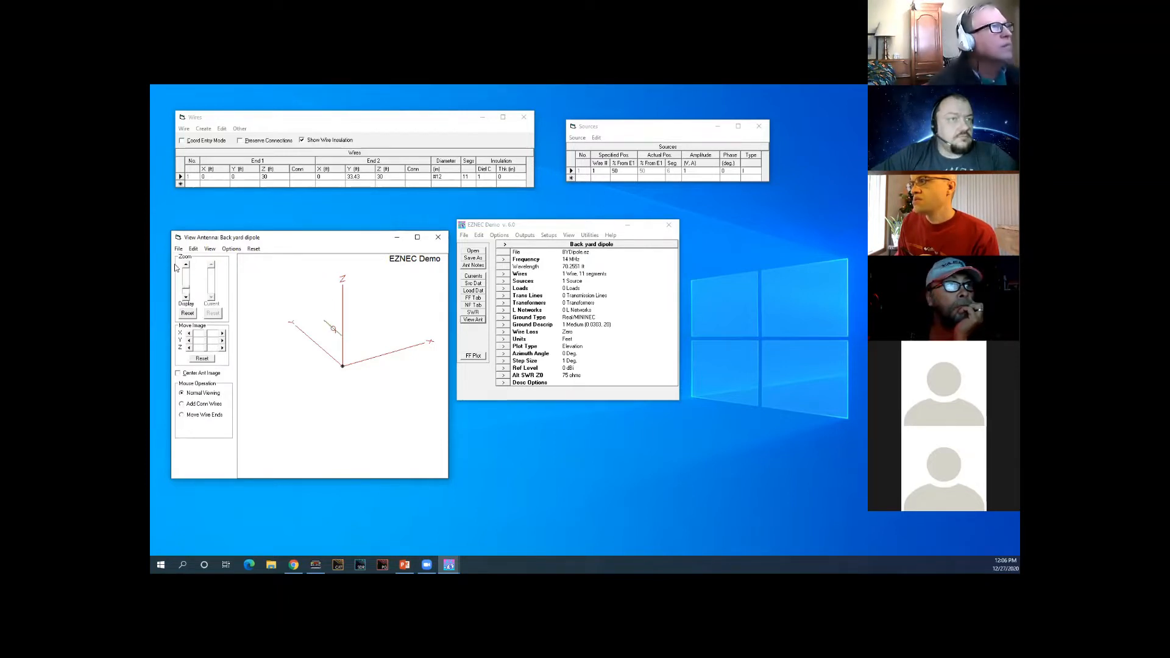
drag(186, 265, 188, 266)
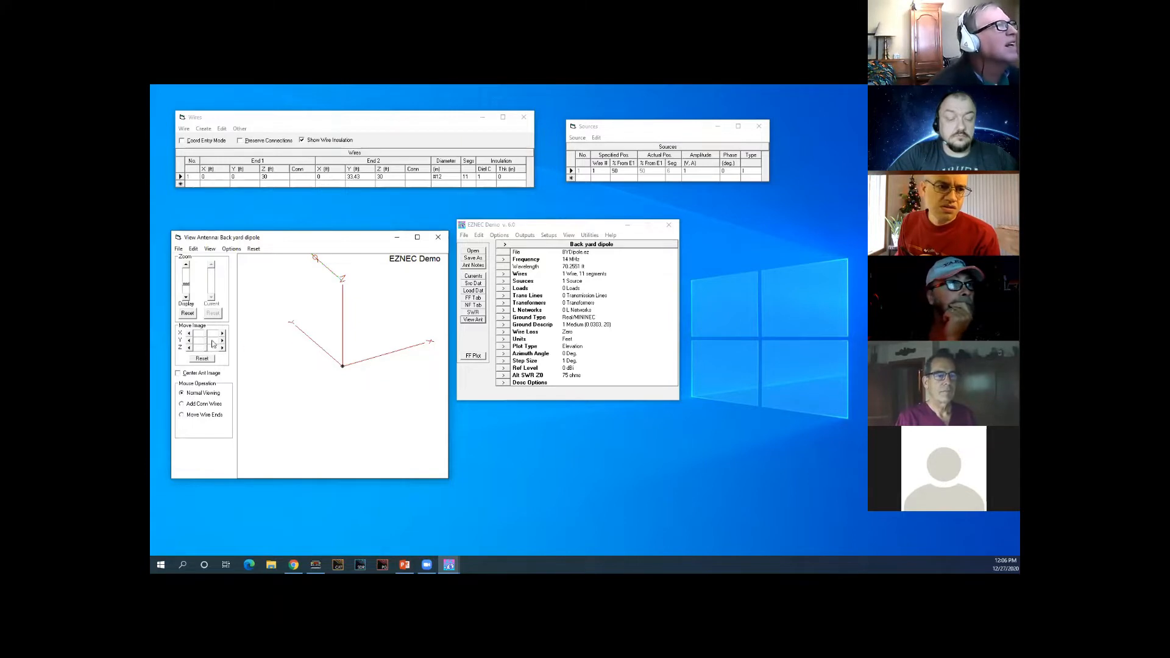
click(190, 347)
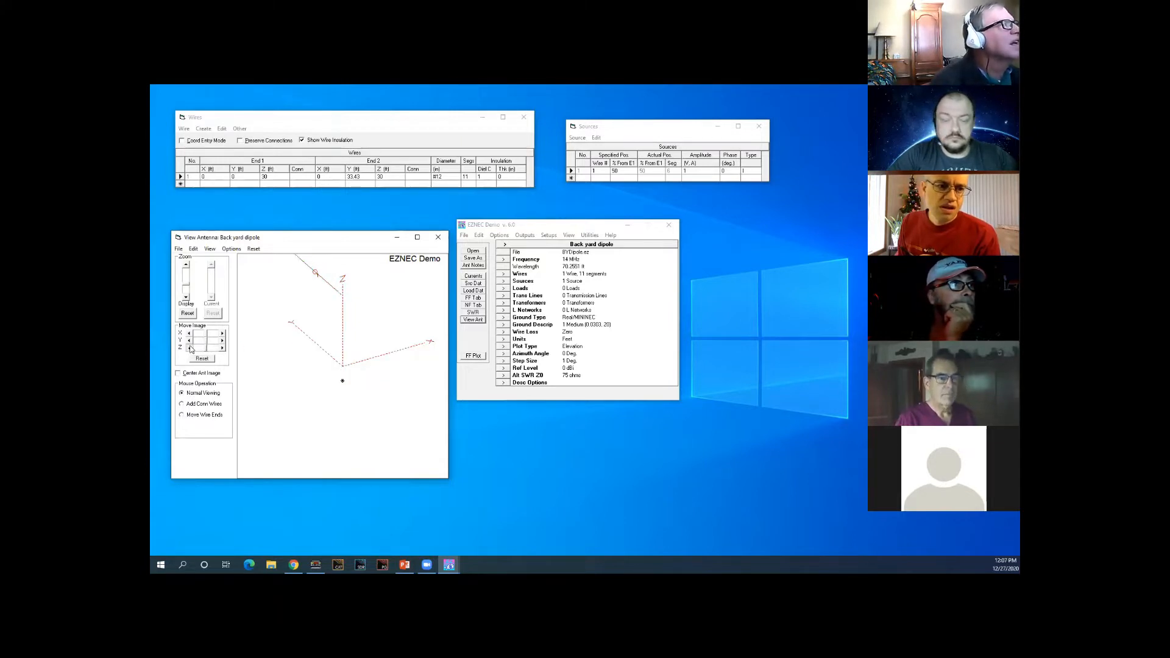
click(187, 265)
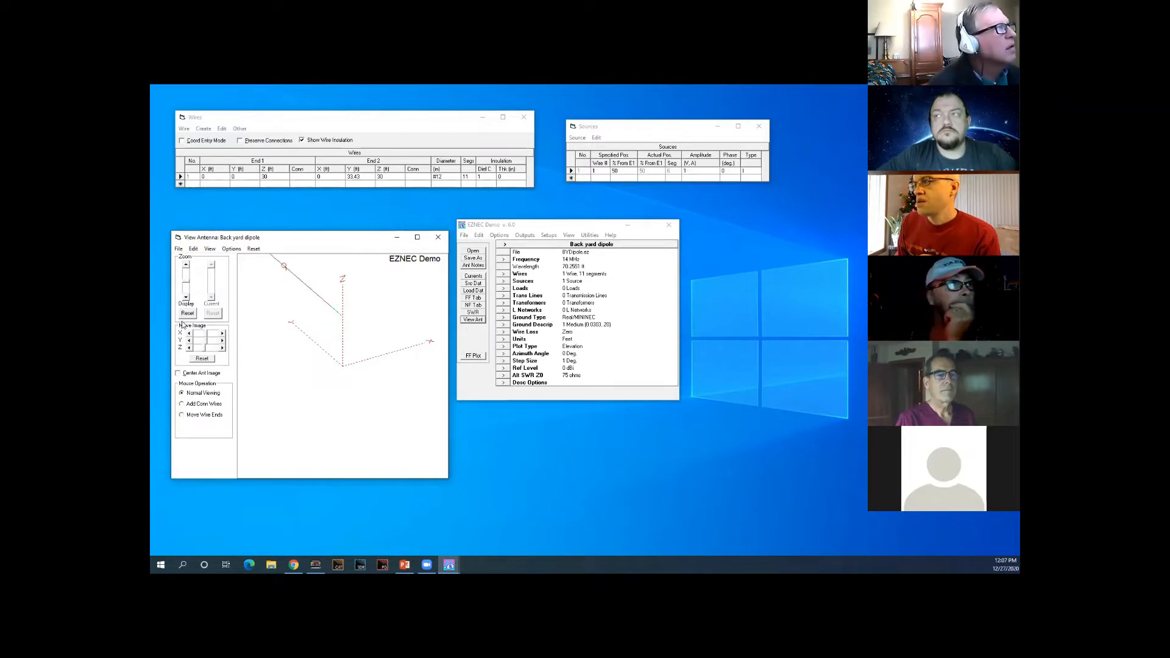
click(190, 348)
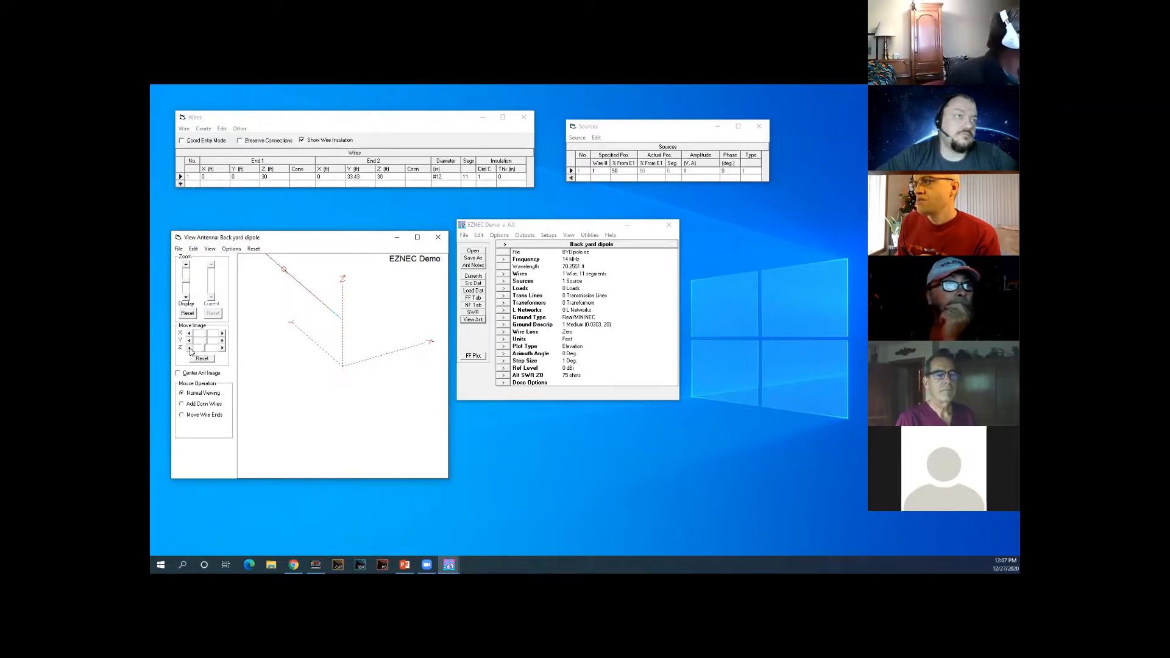
click(190, 348)
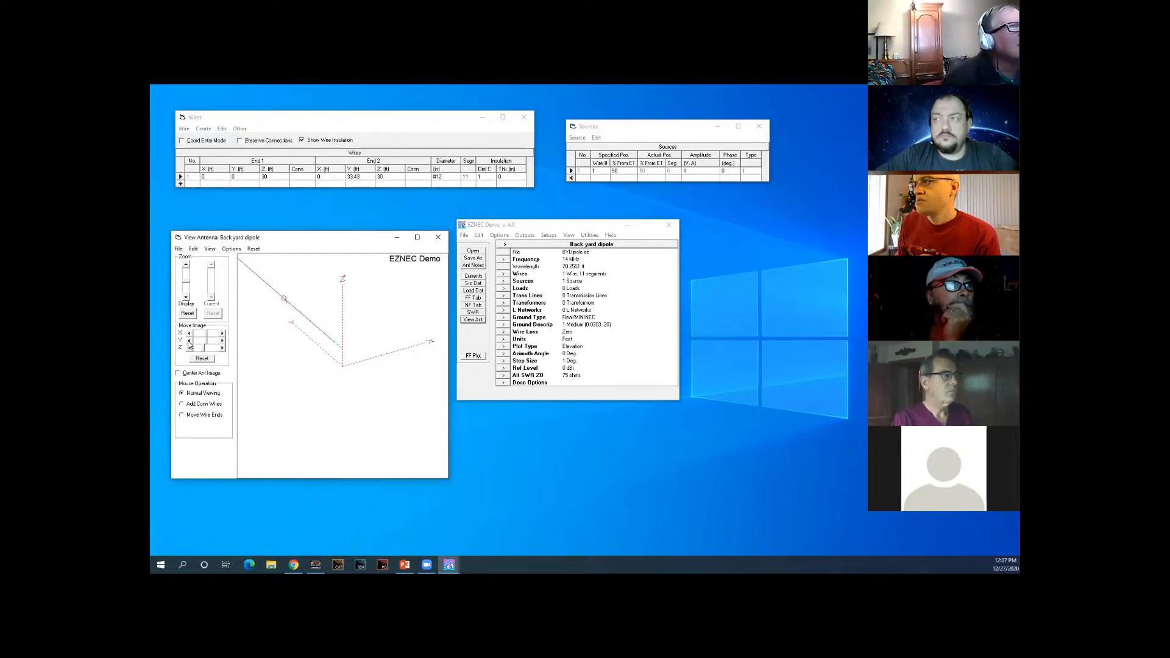
click(189, 340)
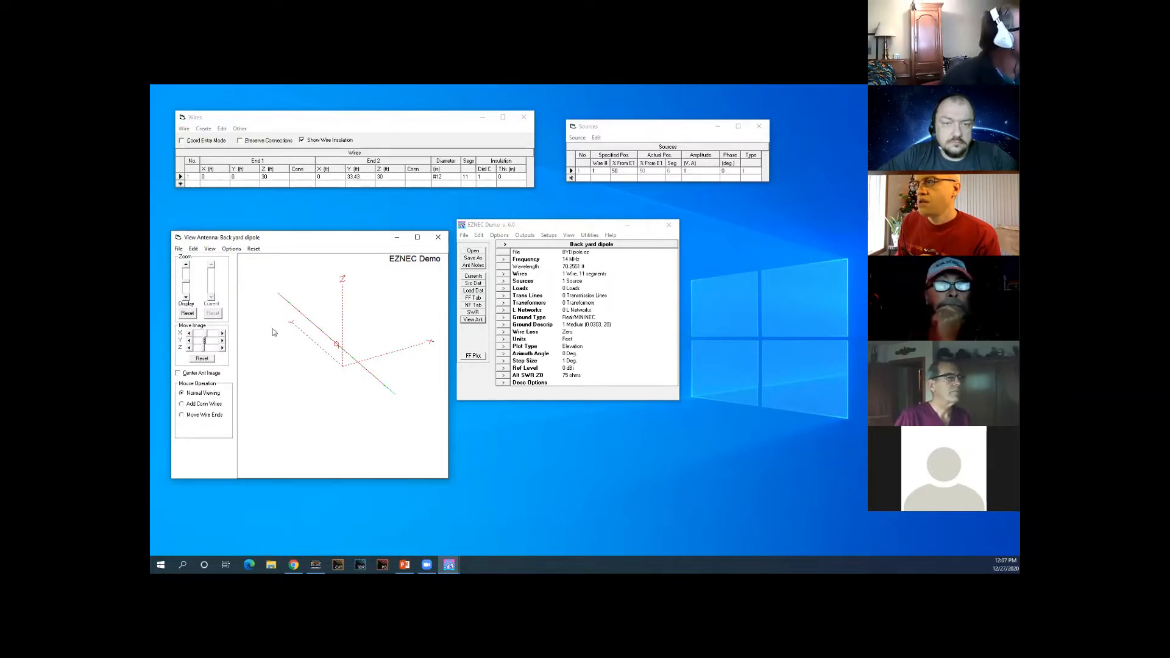
click(188, 313)
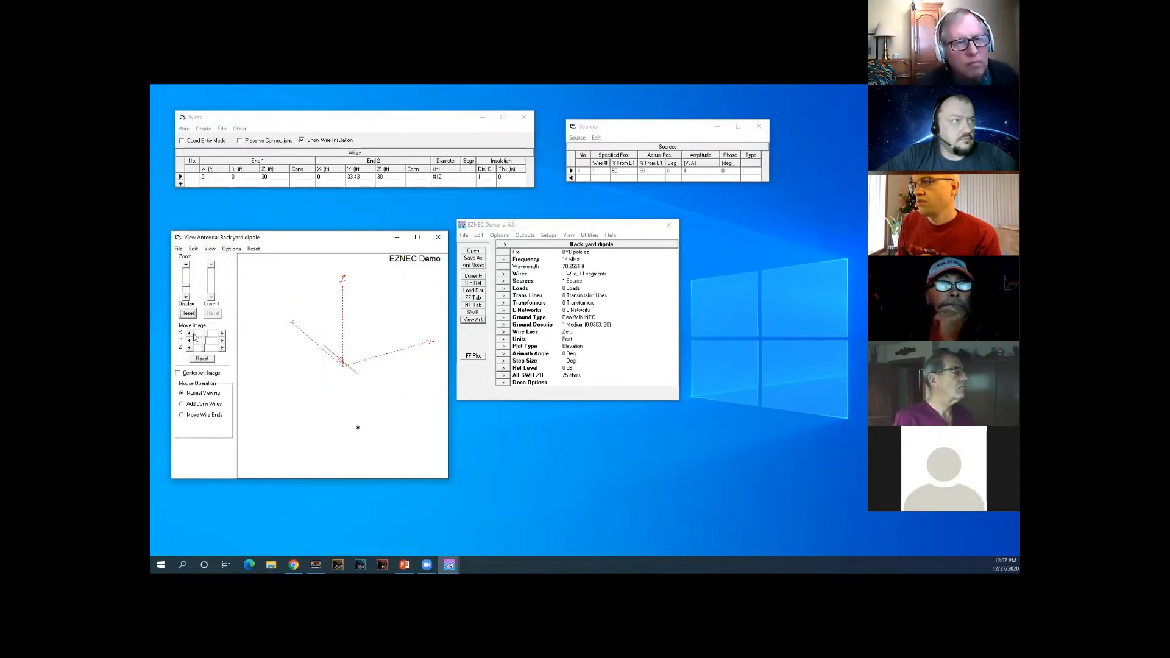
click(204, 361)
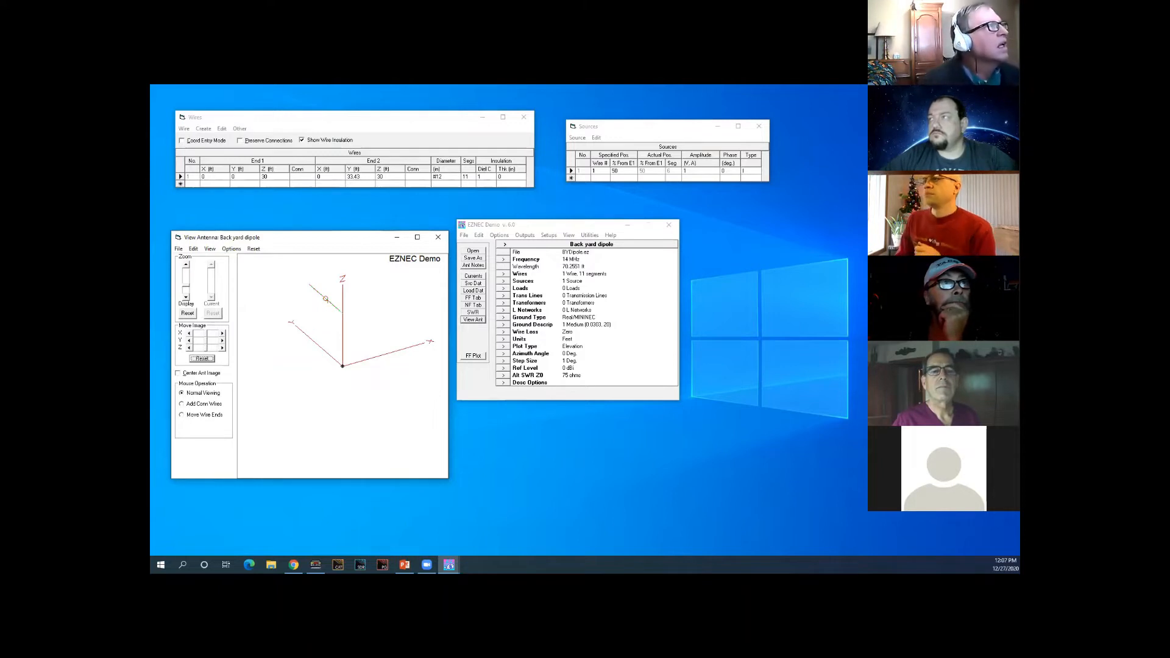
key(alt+Tab)
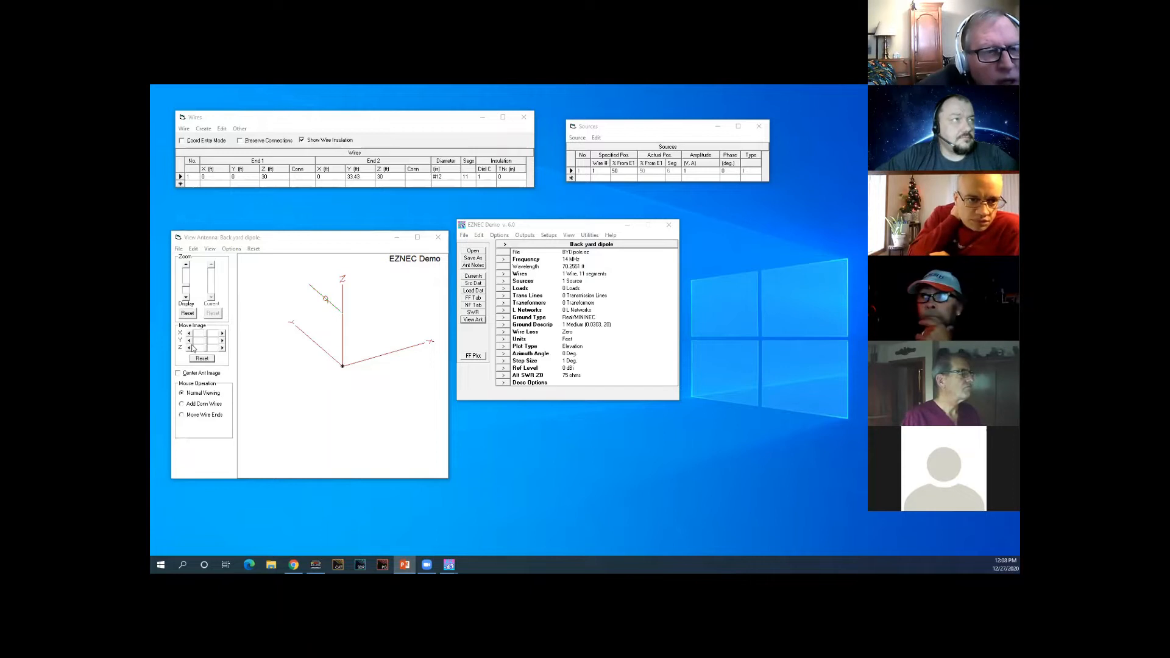
click(209, 249)
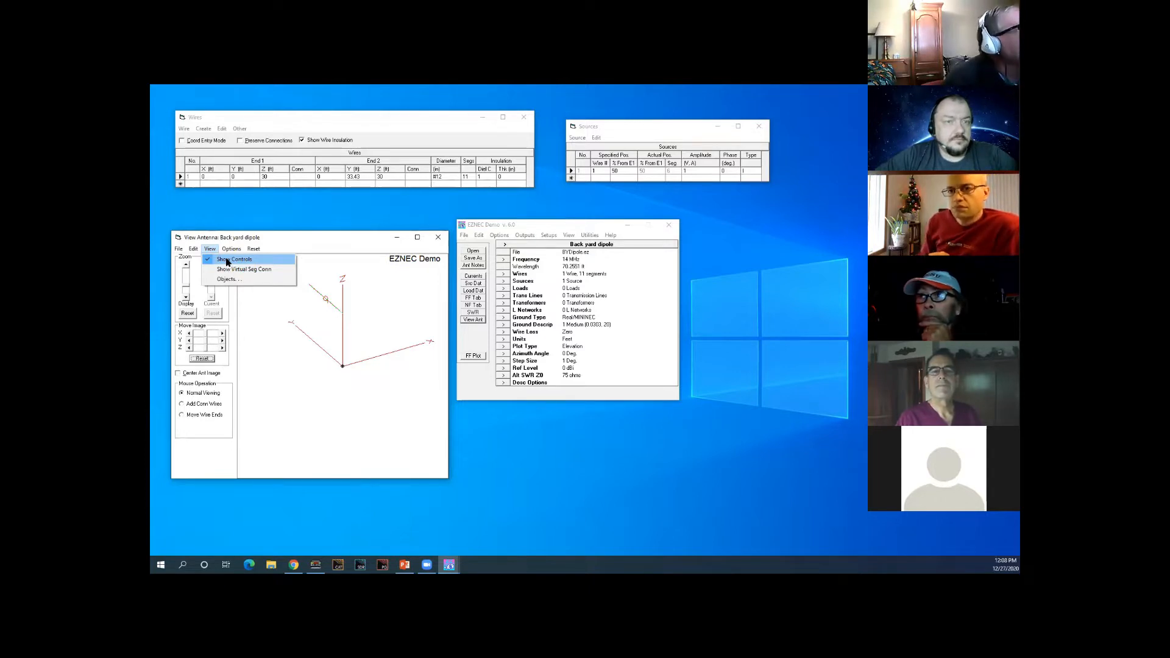
click(265, 322)
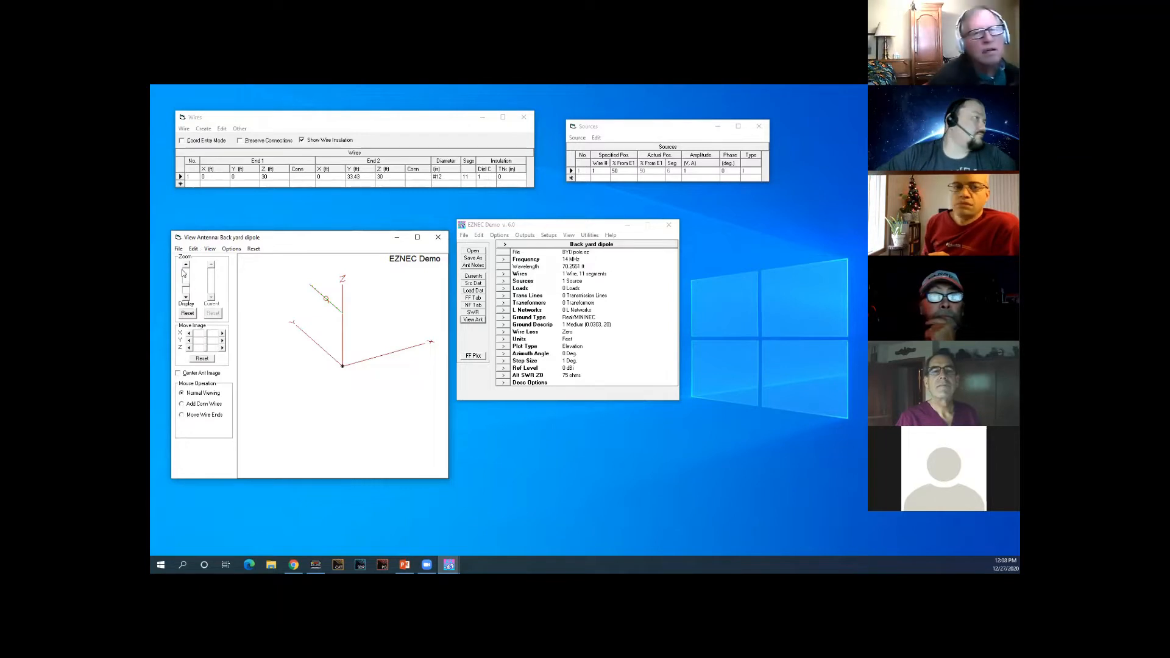
Step: Inspect the enlarged dipole with its image shifted along the Z and Y axes, and restore the default position and zoom
click(185, 264)
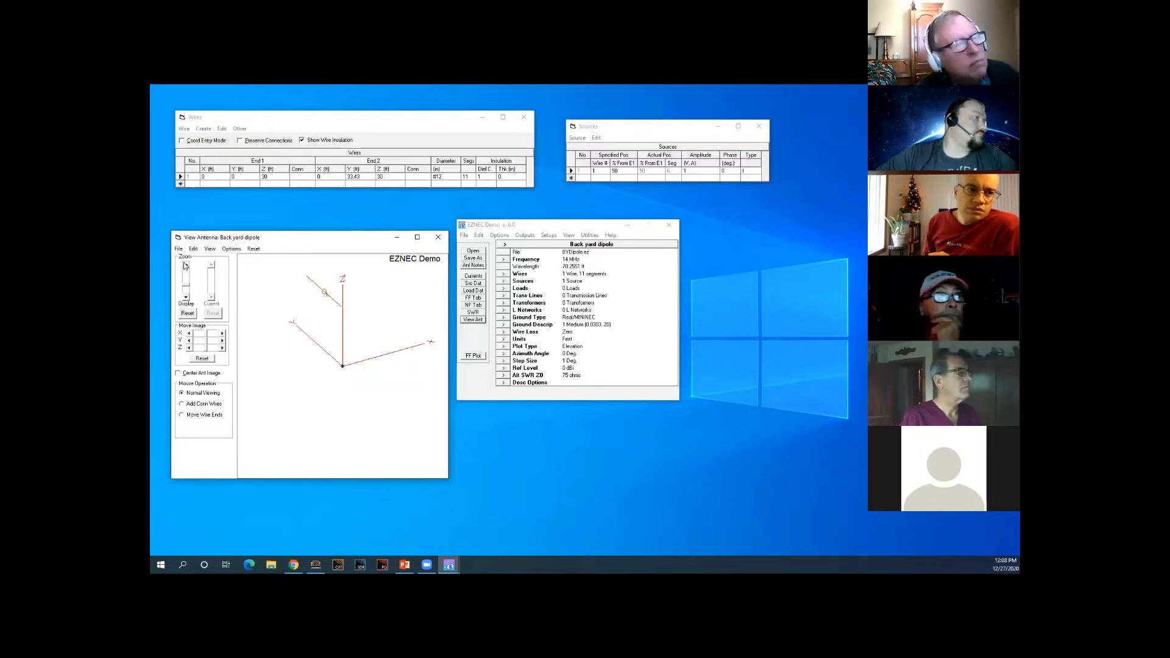
click(190, 348)
click(190, 348)
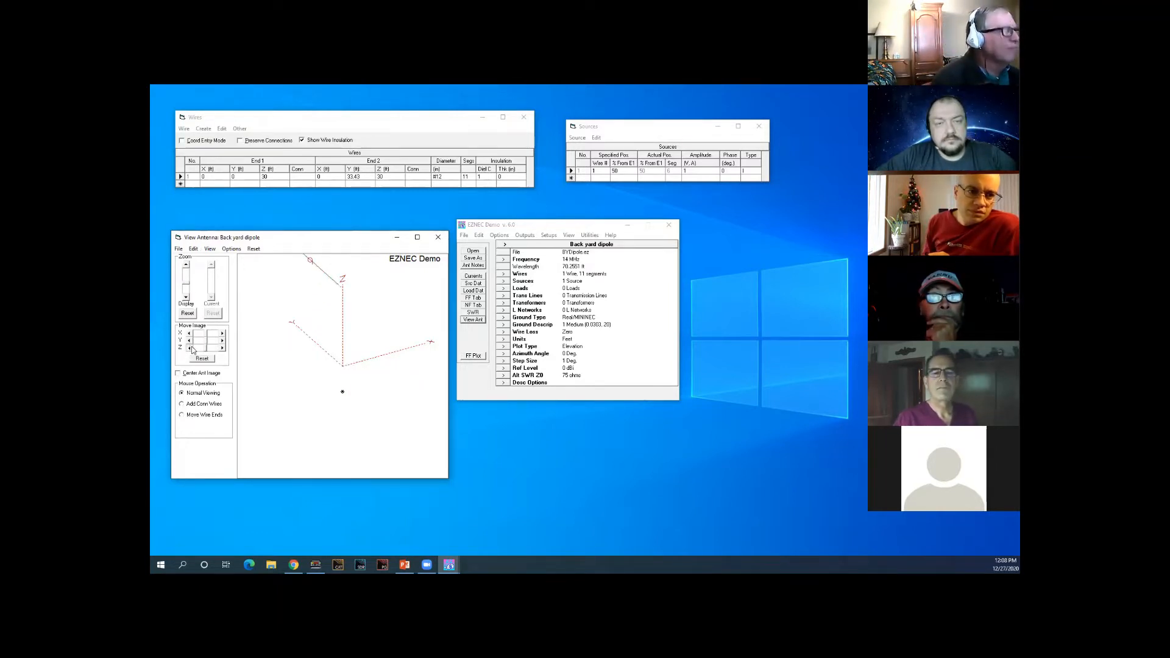
click(191, 348)
click(190, 341)
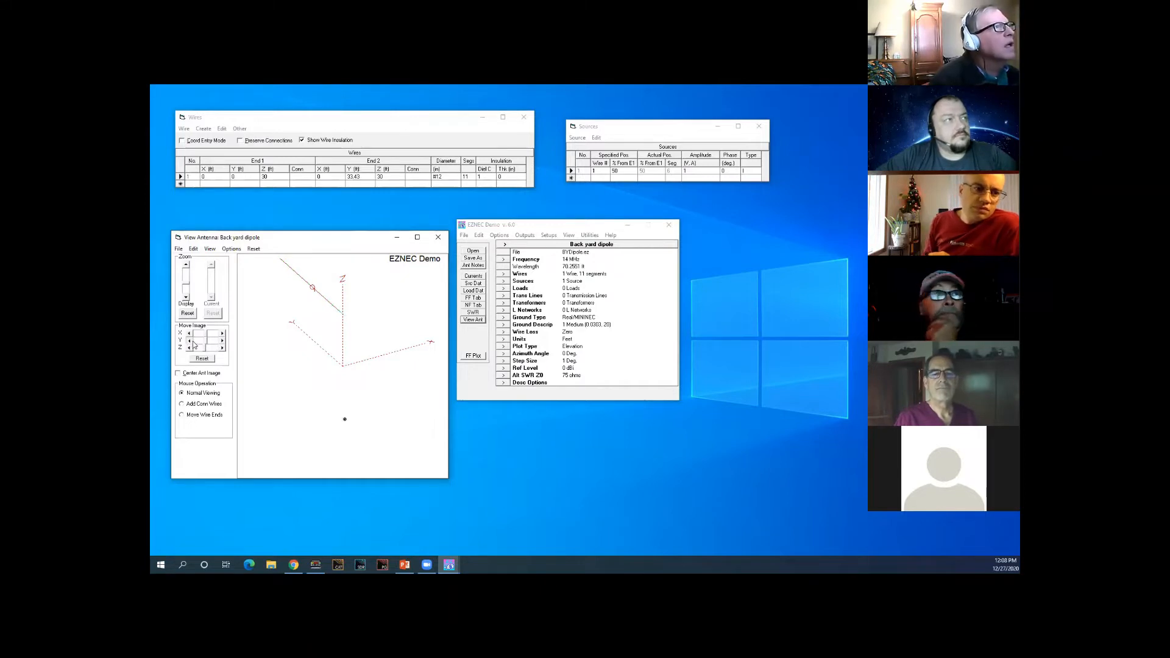
click(191, 342)
click(191, 341)
click(190, 341)
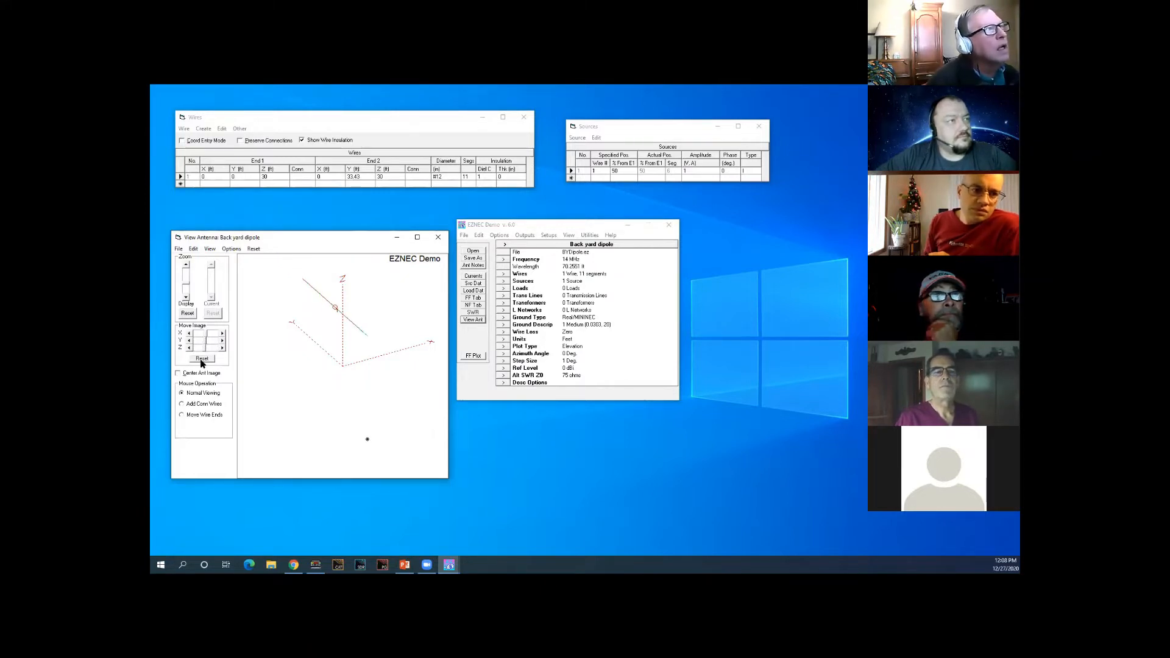
click(202, 359)
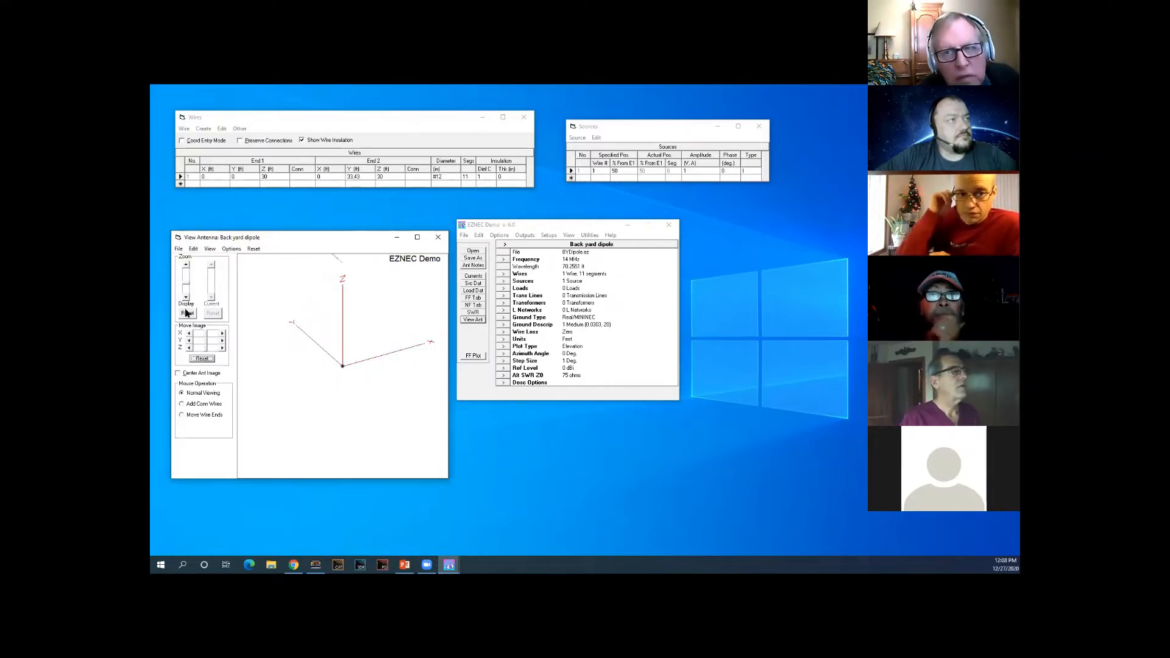
click(187, 314)
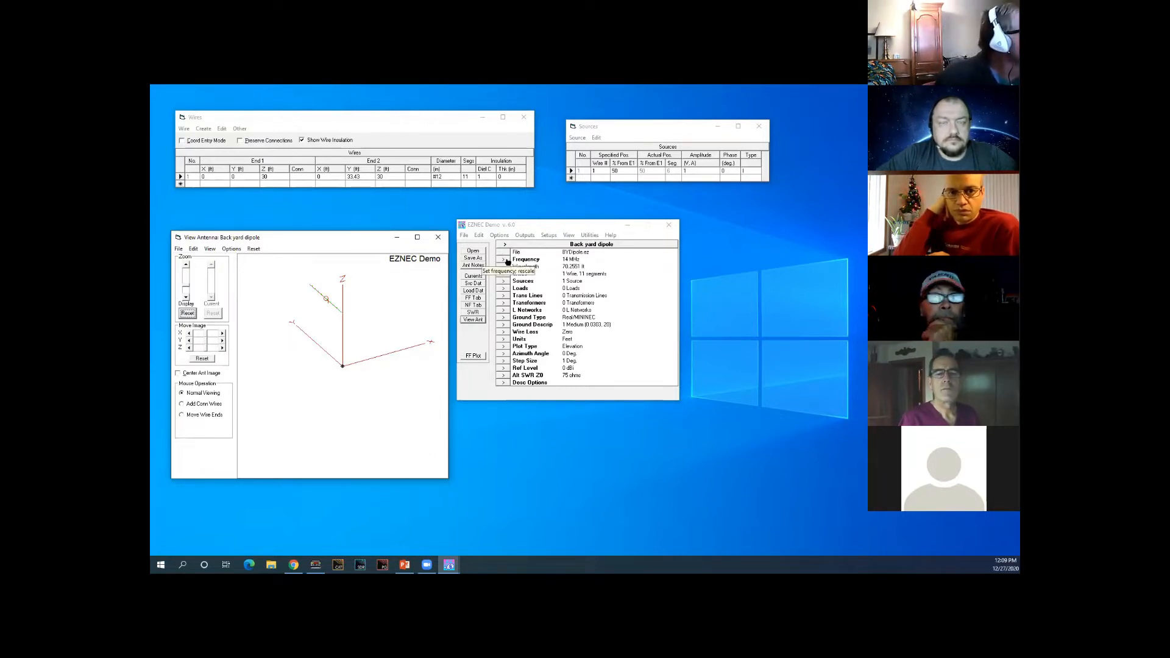
Step: Set the dipole model's frequency to 7.1 MHz and rescale the antenna to the new frequency
click(507, 261)
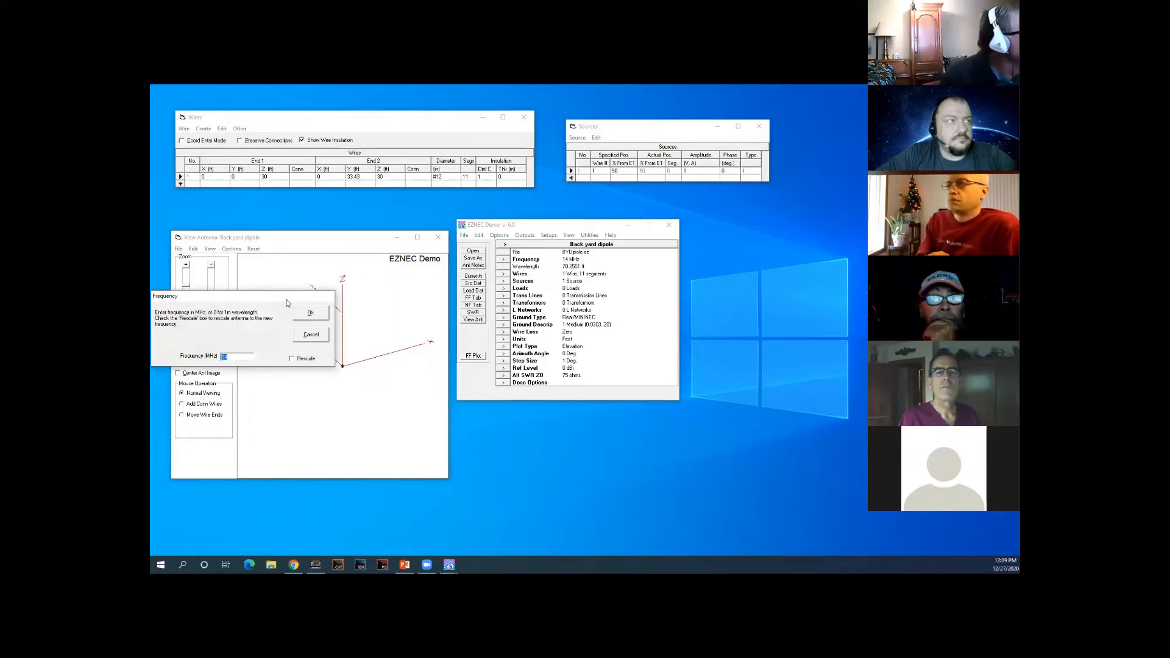
drag(288, 302, 446, 216)
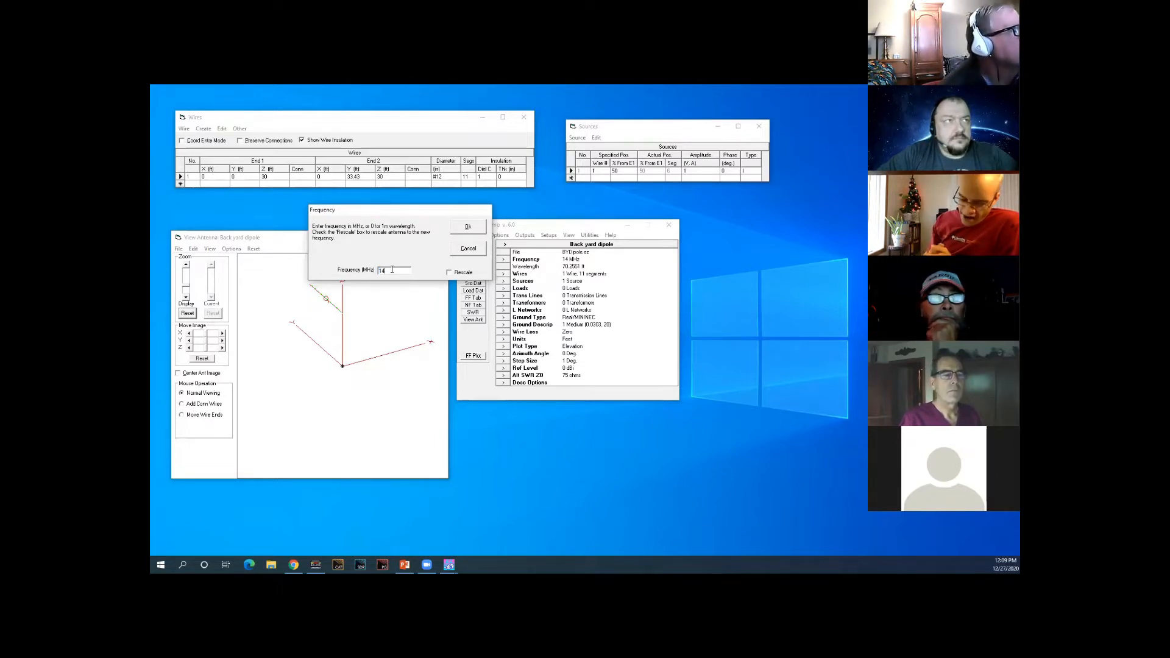
drag(388, 269, 380, 273)
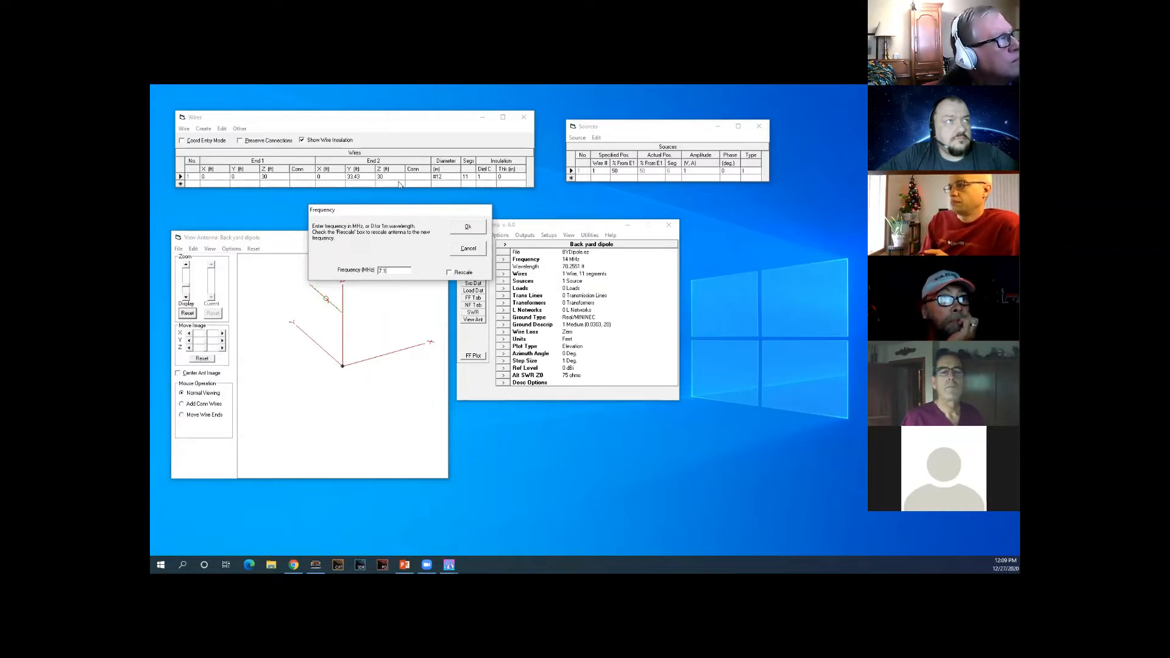
click(450, 273)
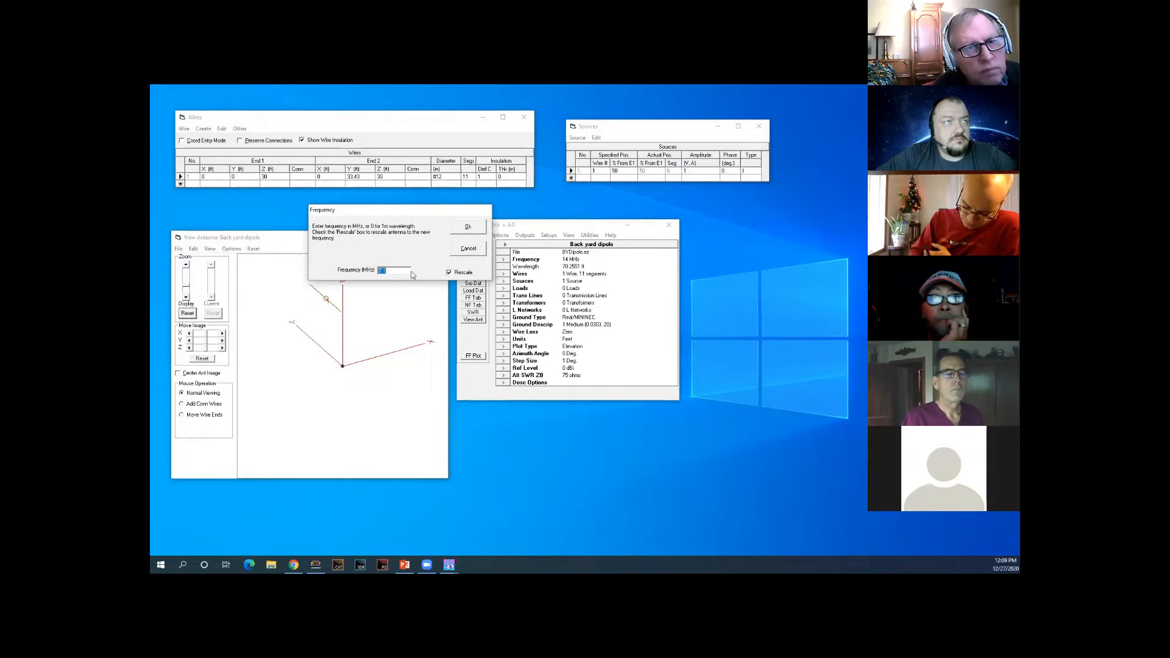
click(467, 227)
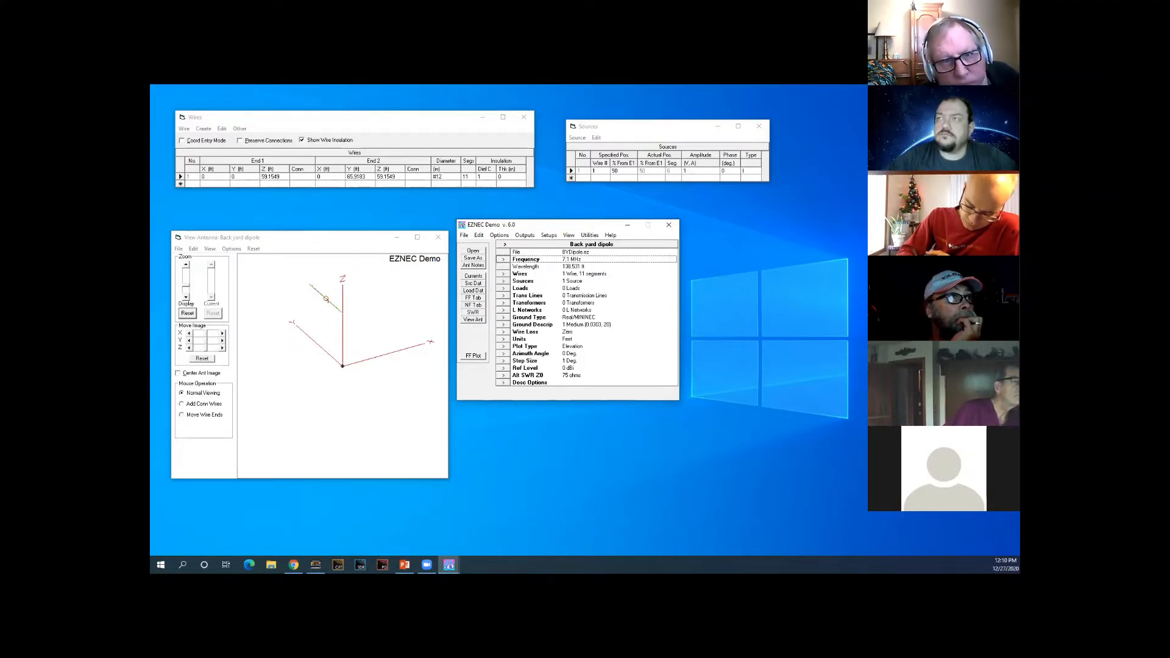
Step: Set the wire's Z coordinate to 60 ft at both ends and its End 2 Y coordinate to 66 ft
key(alt+Tab)
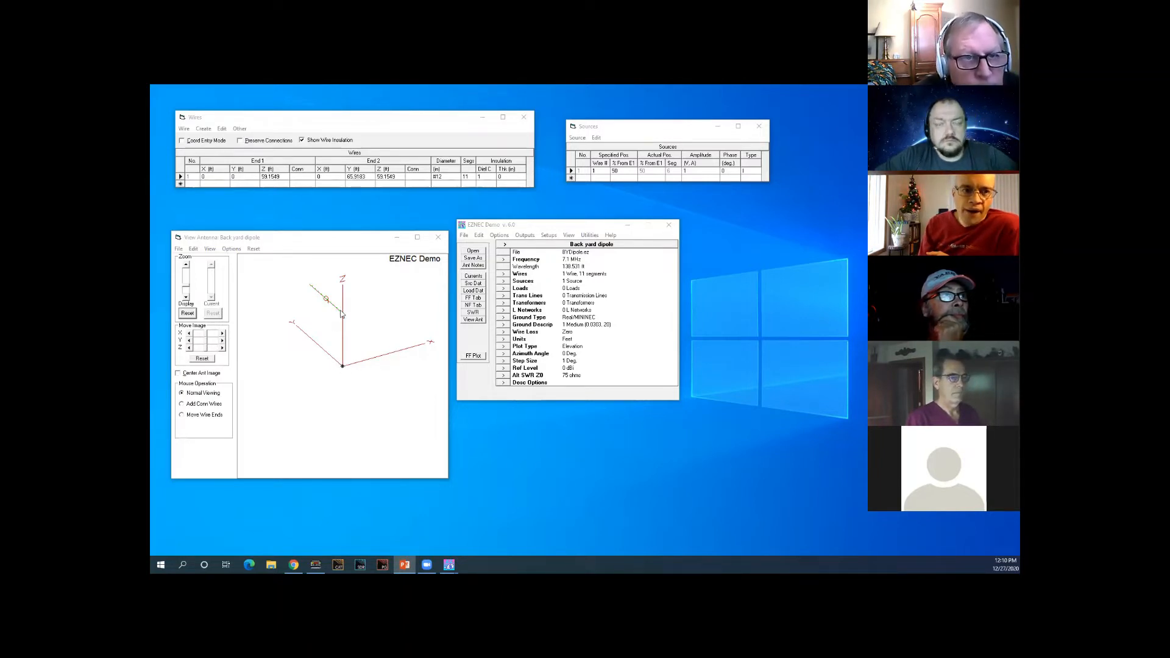
click(280, 177)
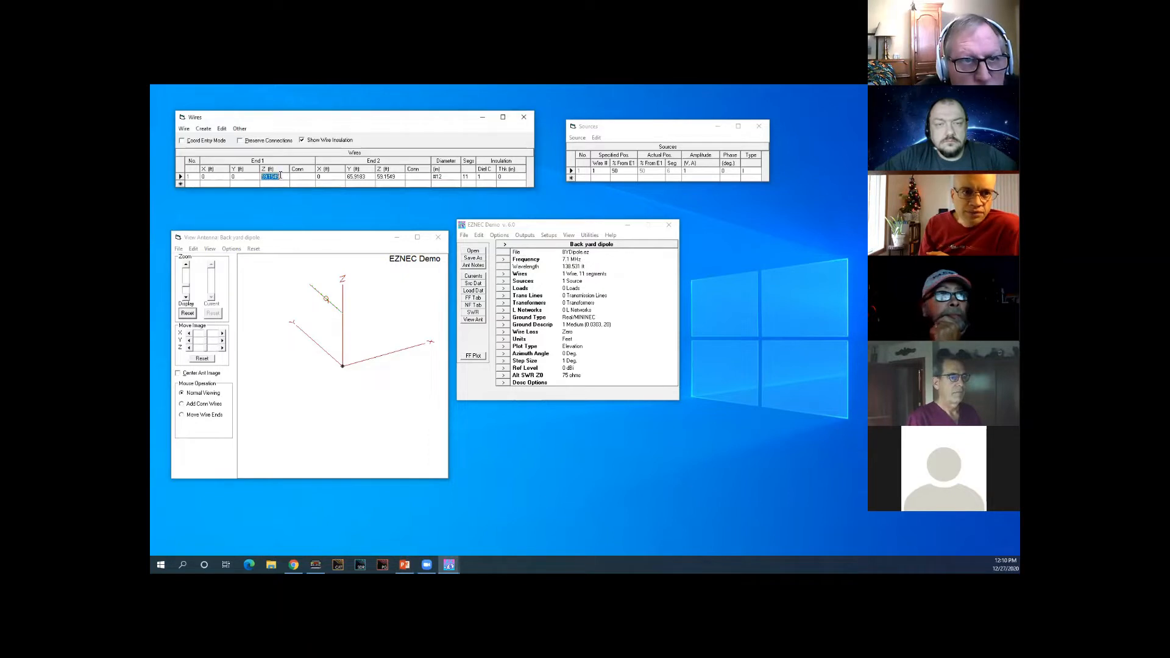
text(8)
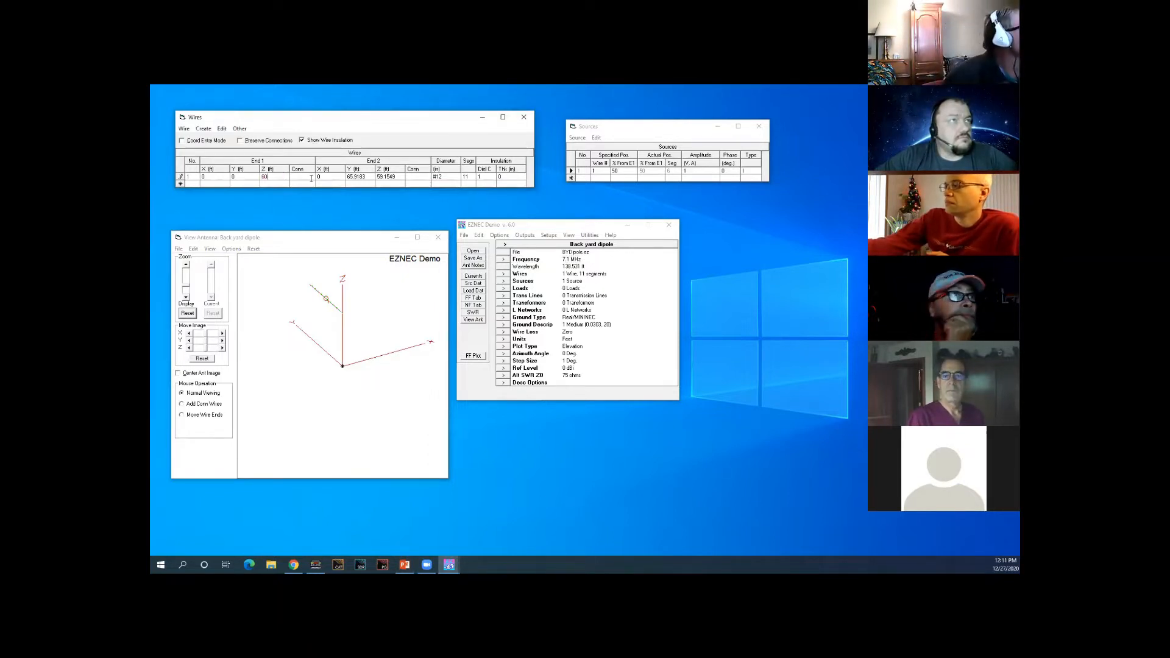
click(386, 177)
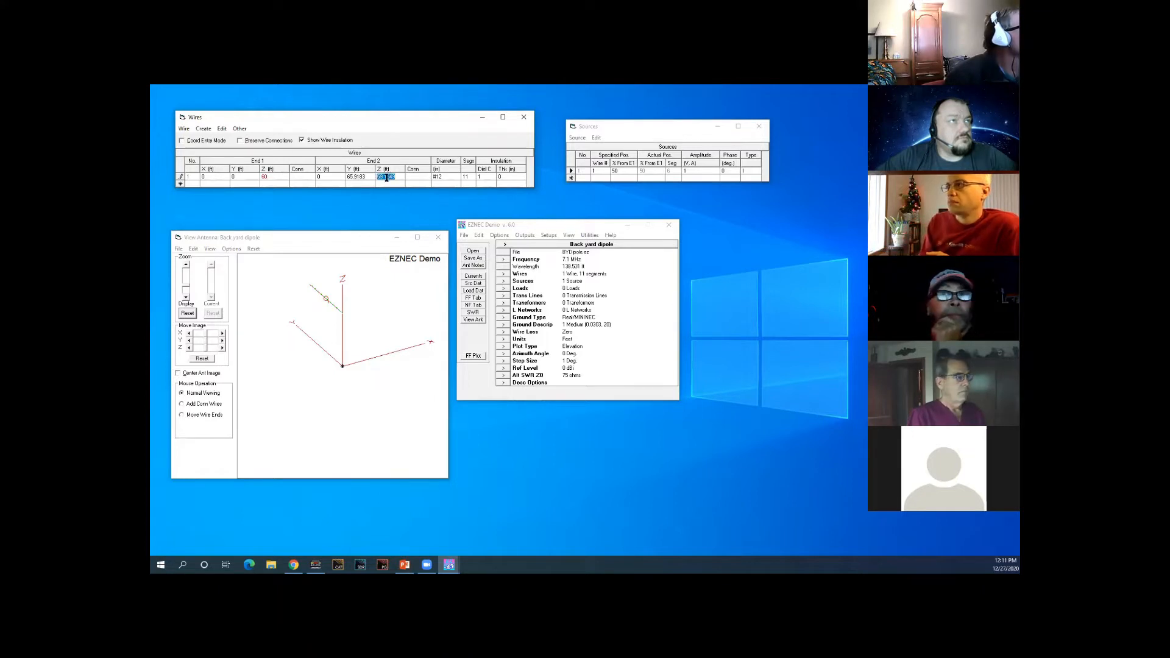
text(60)
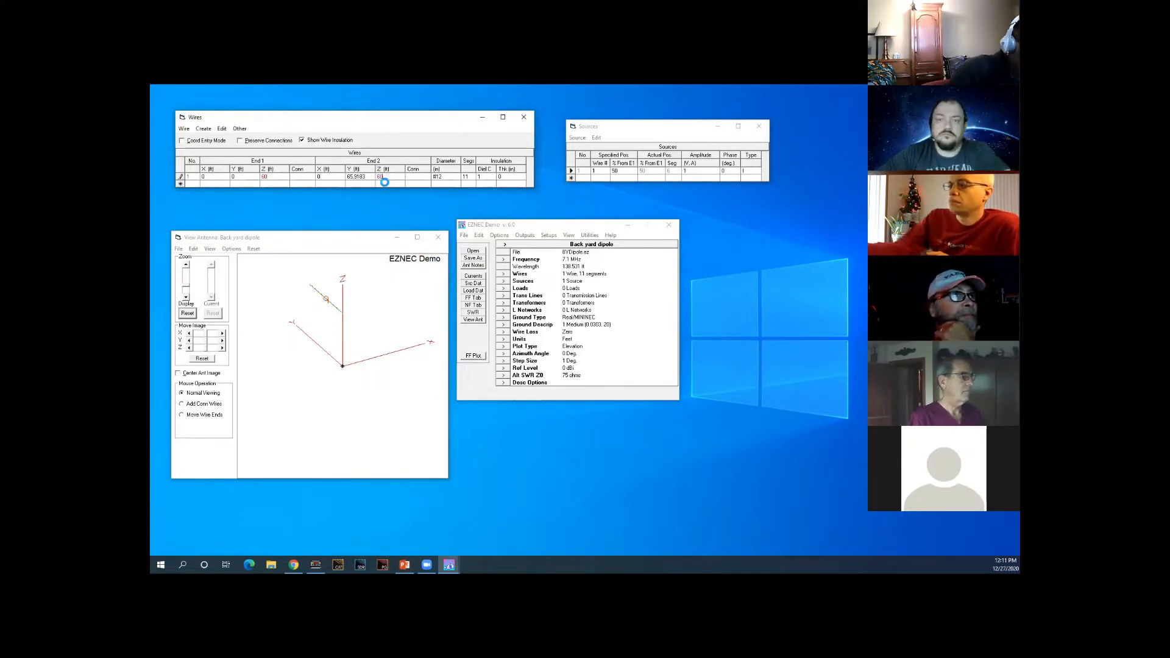
key(Return)
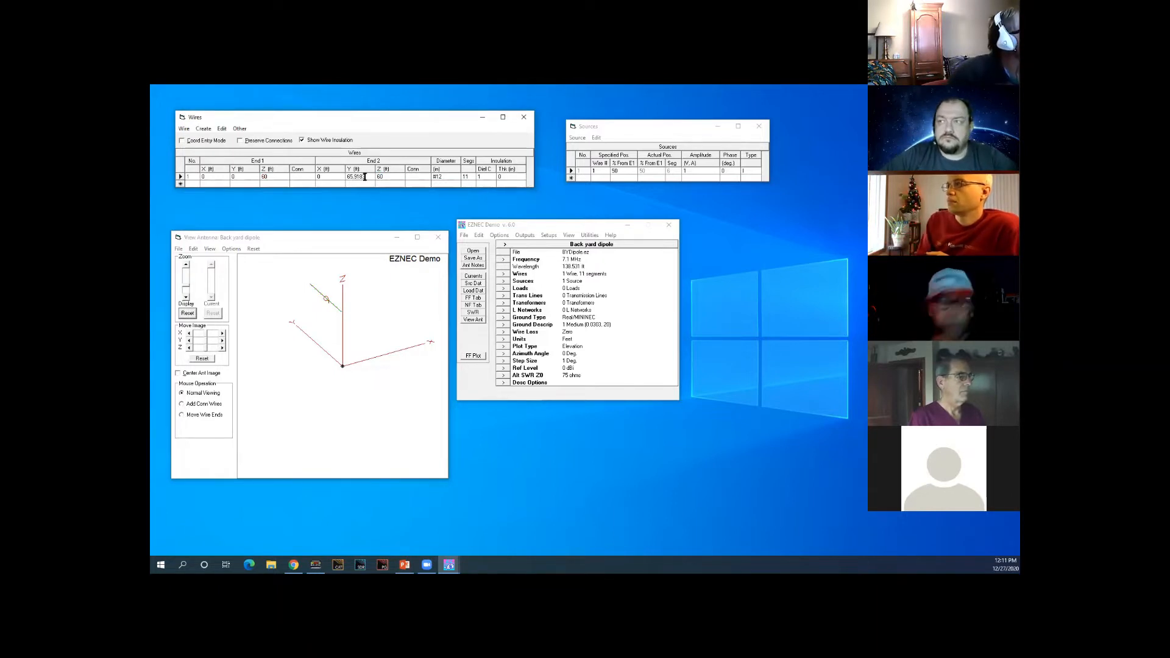
click(364, 176)
text(66)
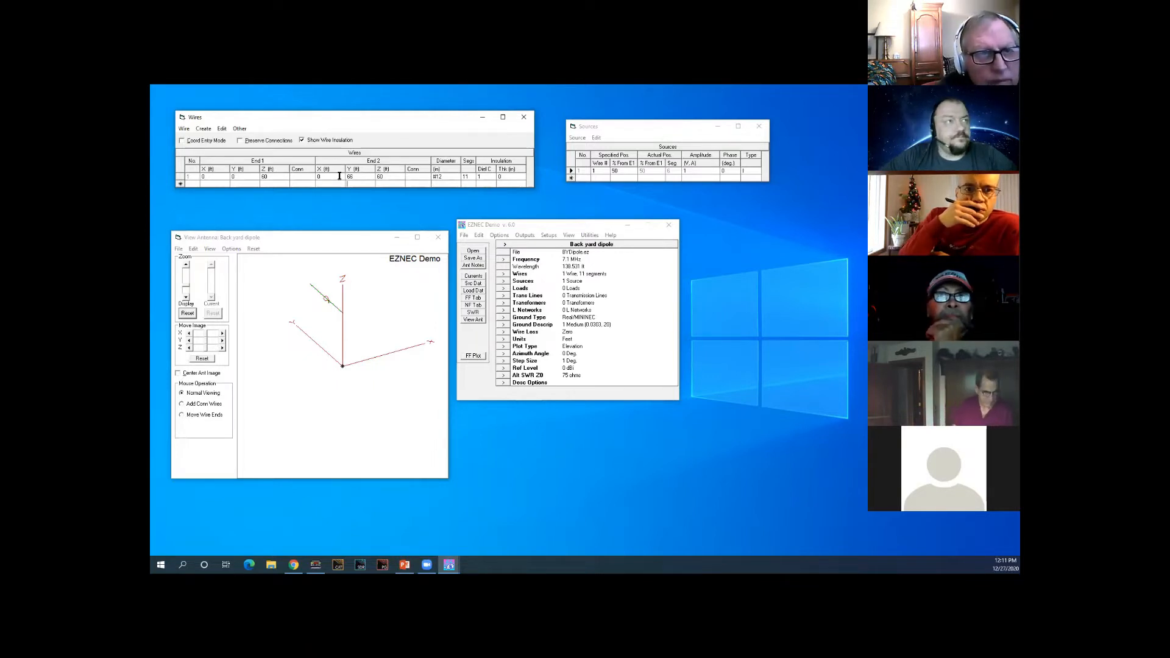
Step: Rotate the antenna view slightly to inspect the dipole from another angle
click(307, 291)
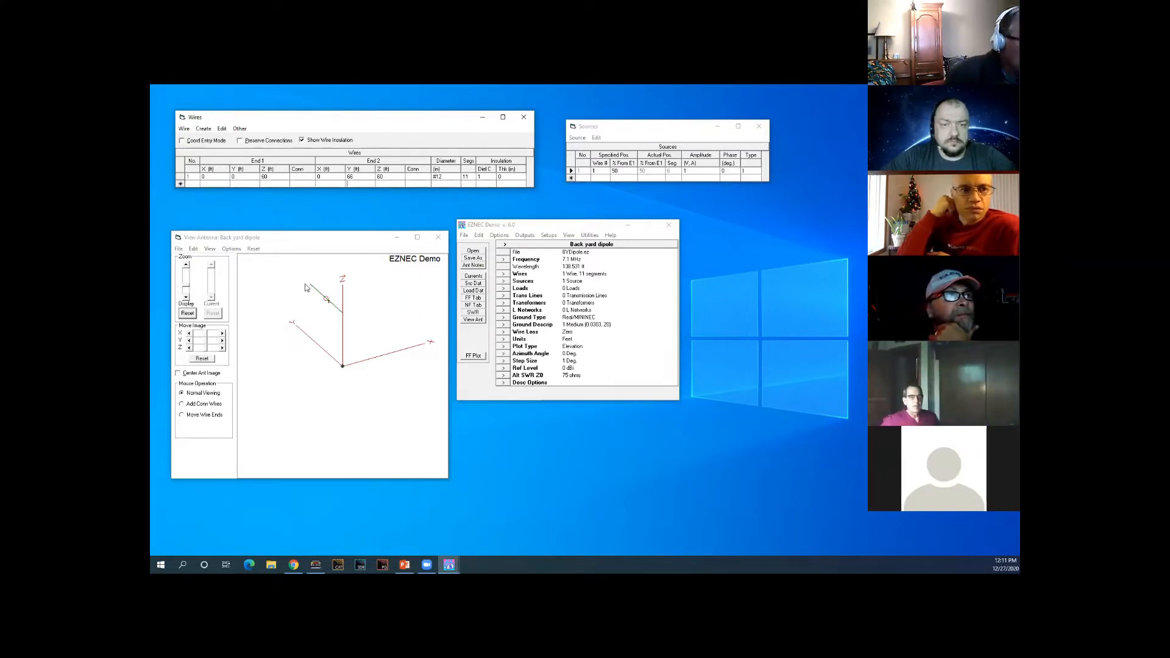
click(378, 324)
mouse_move(378, 323)
mouse_down()
mouse_move(373, 309)
mouse_move(363, 313)
mouse_move(378, 331)
mouse_move(368, 317)
mouse_up()
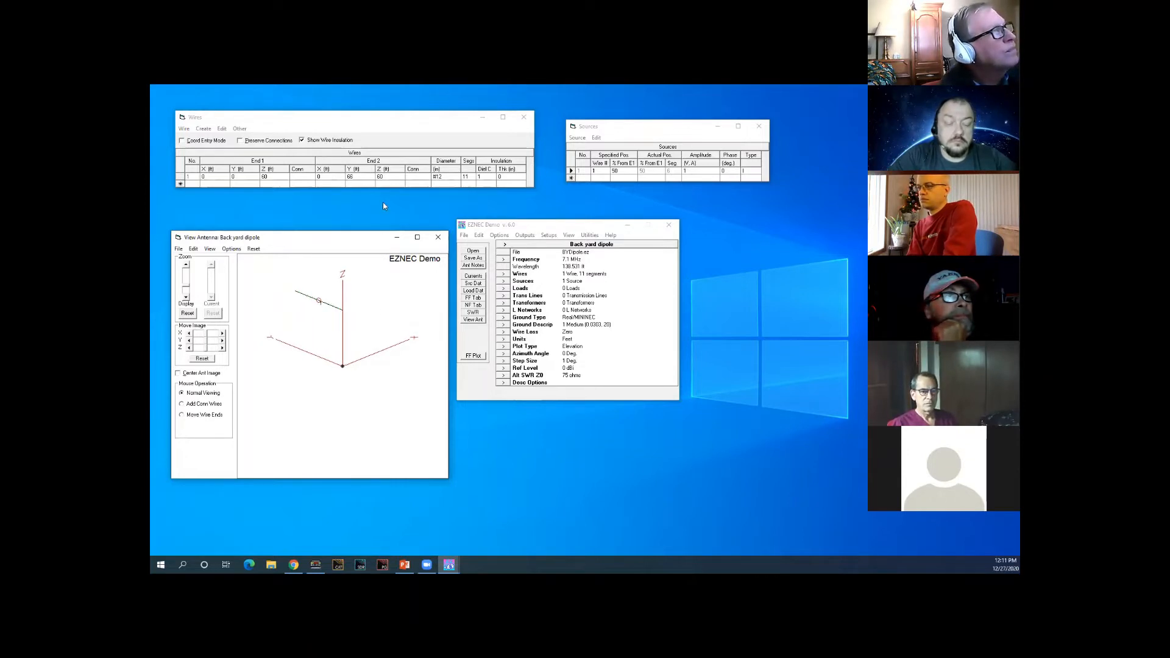
Step: Review the wire's diameter, segment count and insulation entries
click(445, 177)
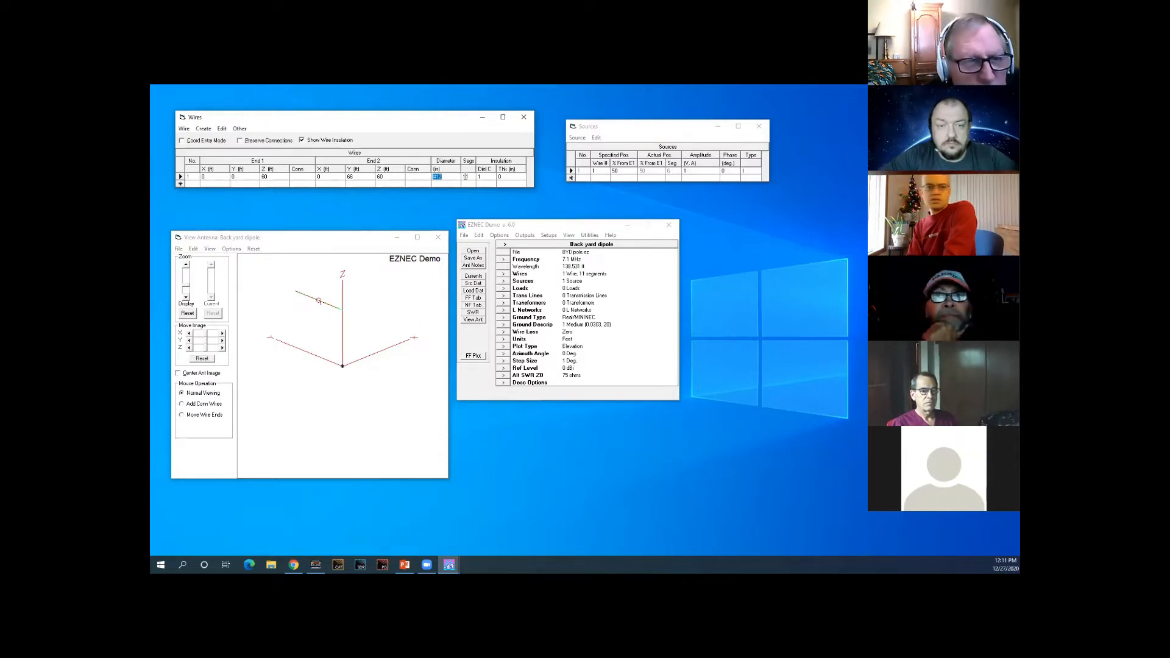
click(469, 176)
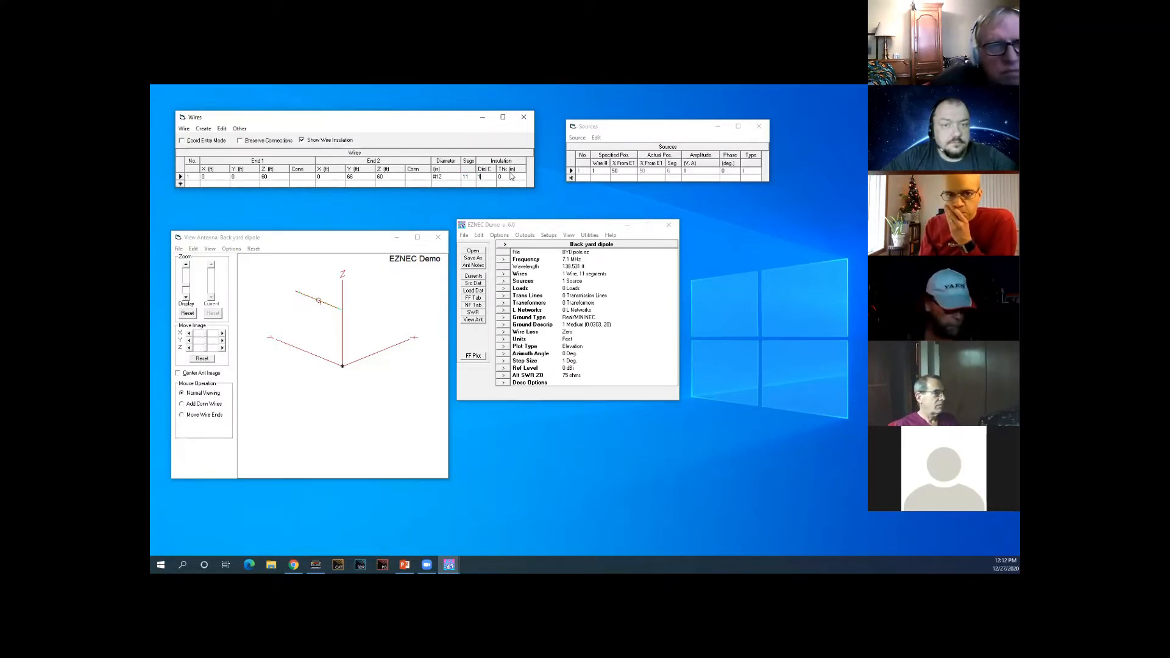
click(504, 177)
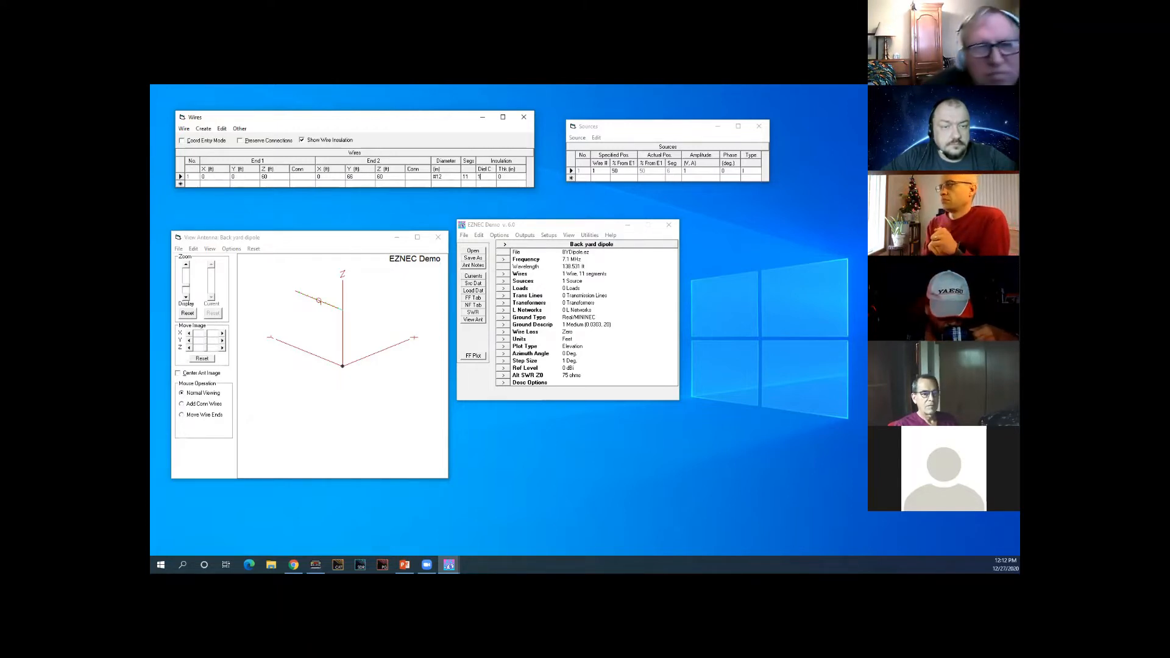
key(alt+Tab)
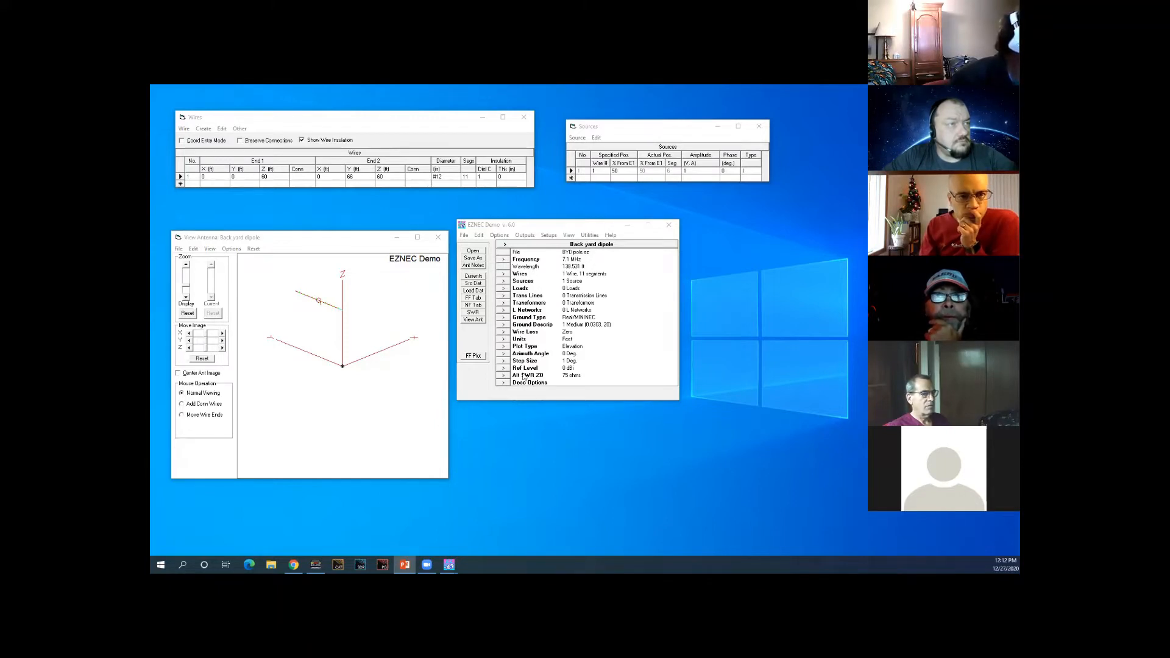
Step: Run an SWR sweep from 7 to 8 MHz with a frequency step of .02 MHz
click(474, 312)
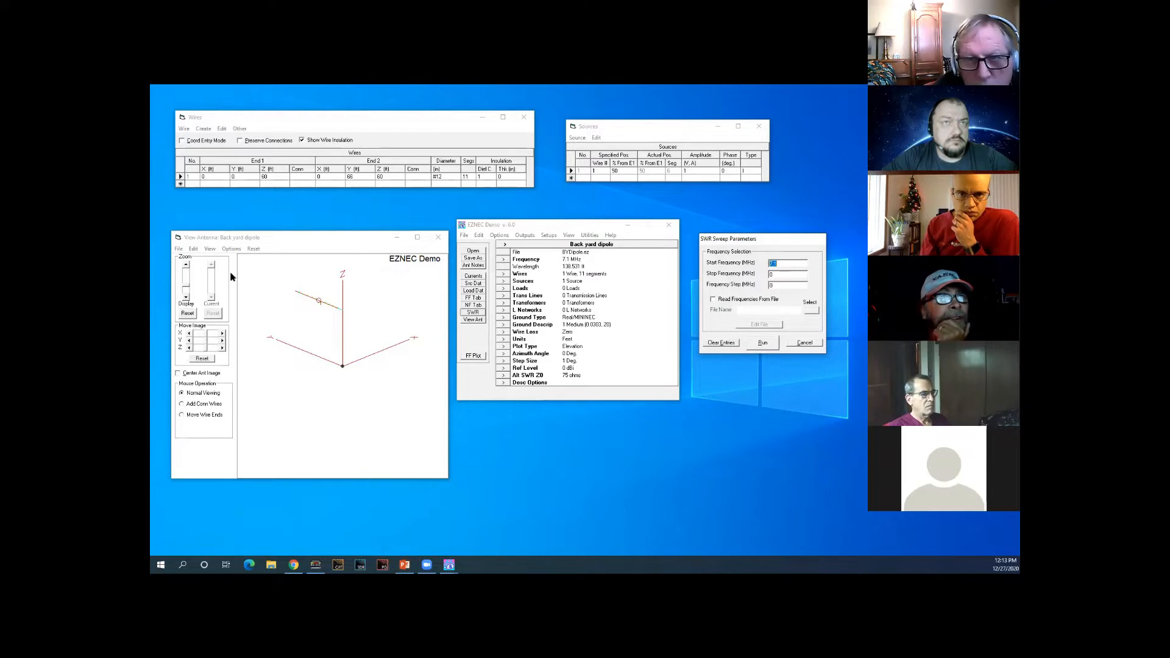
click(795, 264)
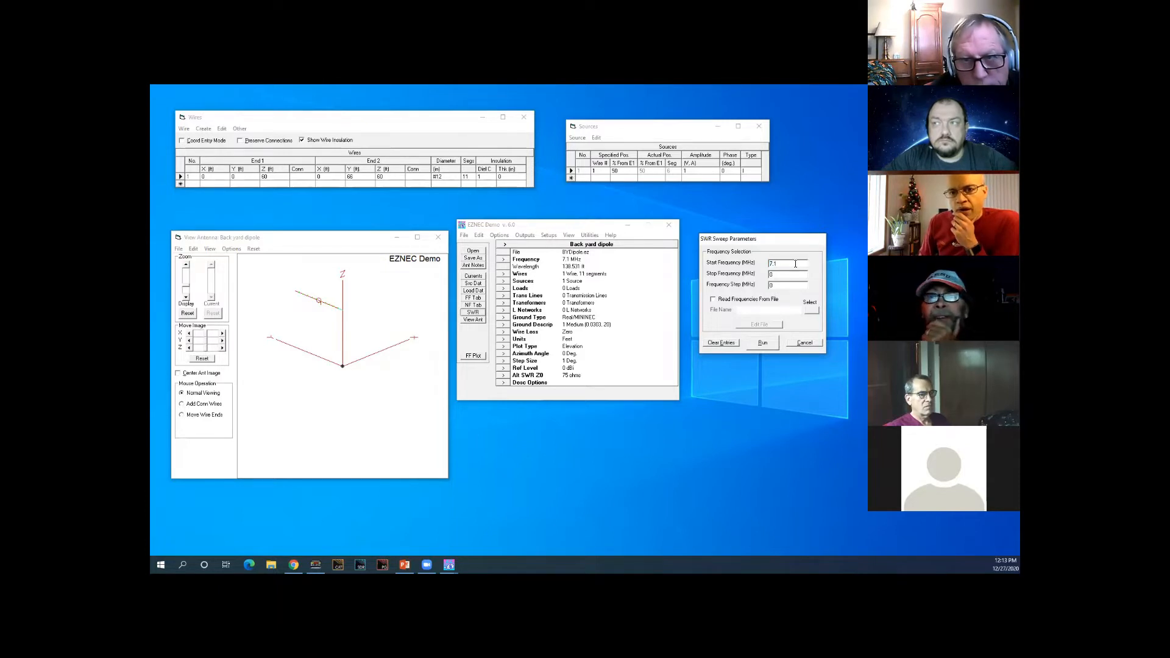
key(BackSpace)
key(BackSpace)
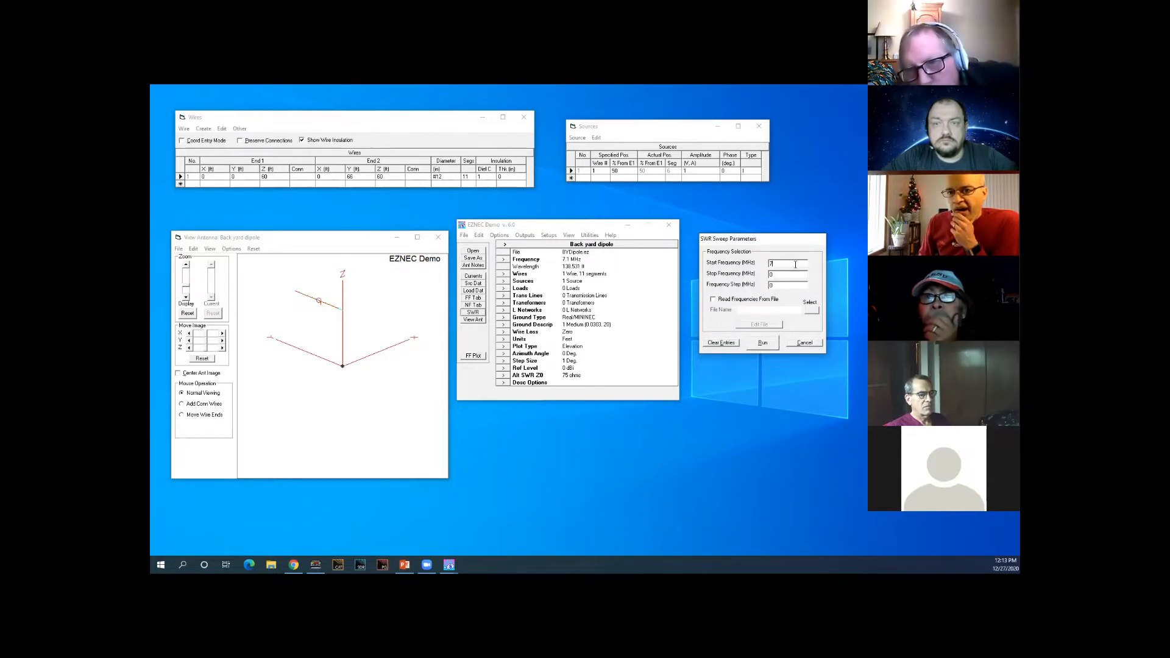
drag(794, 274, 770, 274)
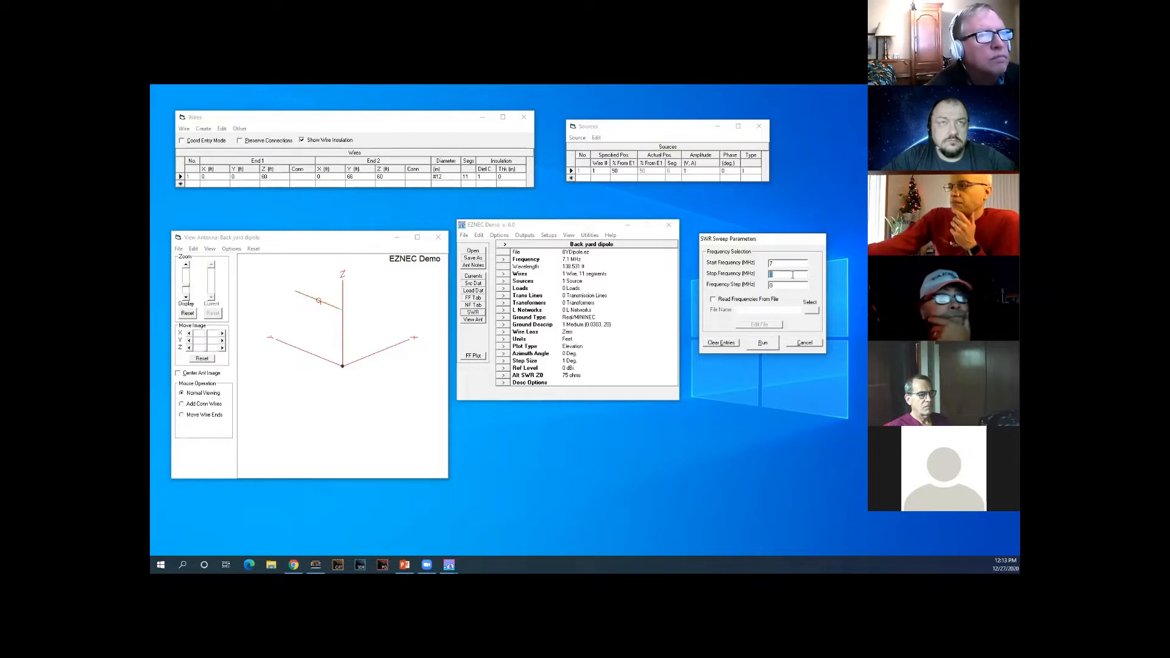
text(8)
click(789, 286)
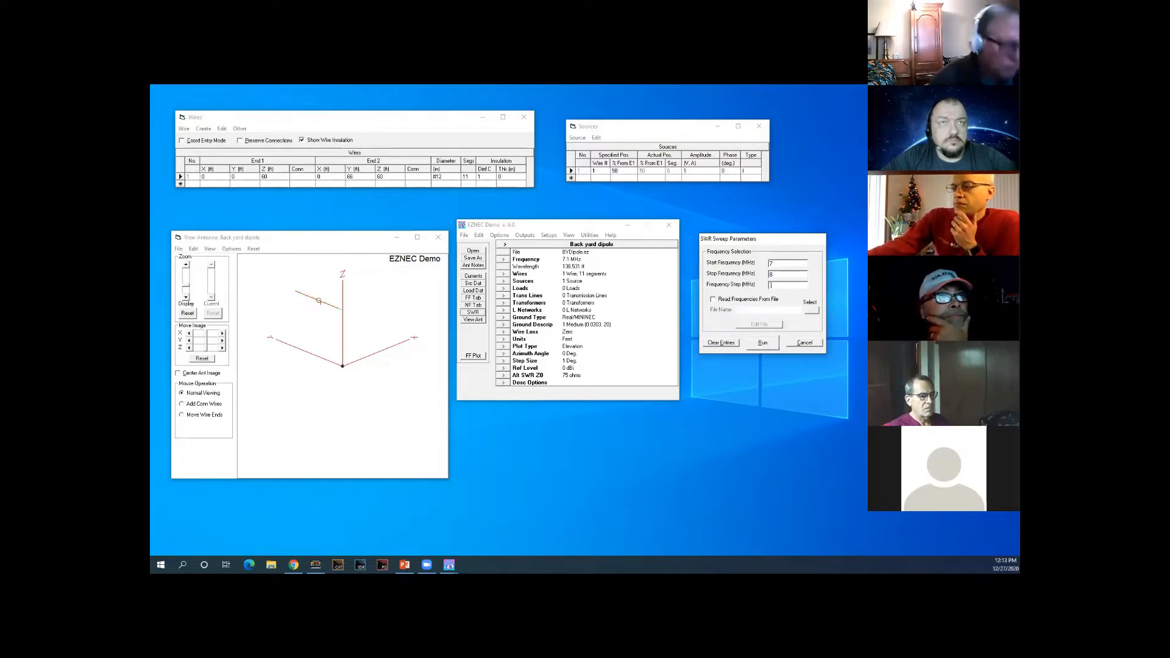
text(02)
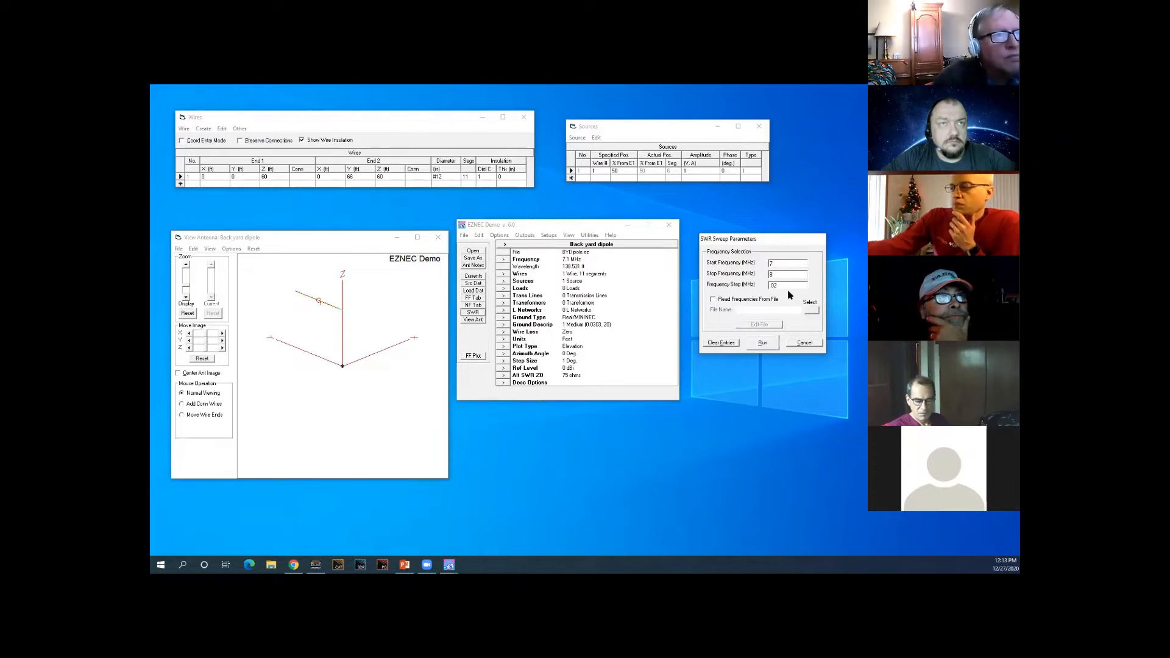
click(762, 343)
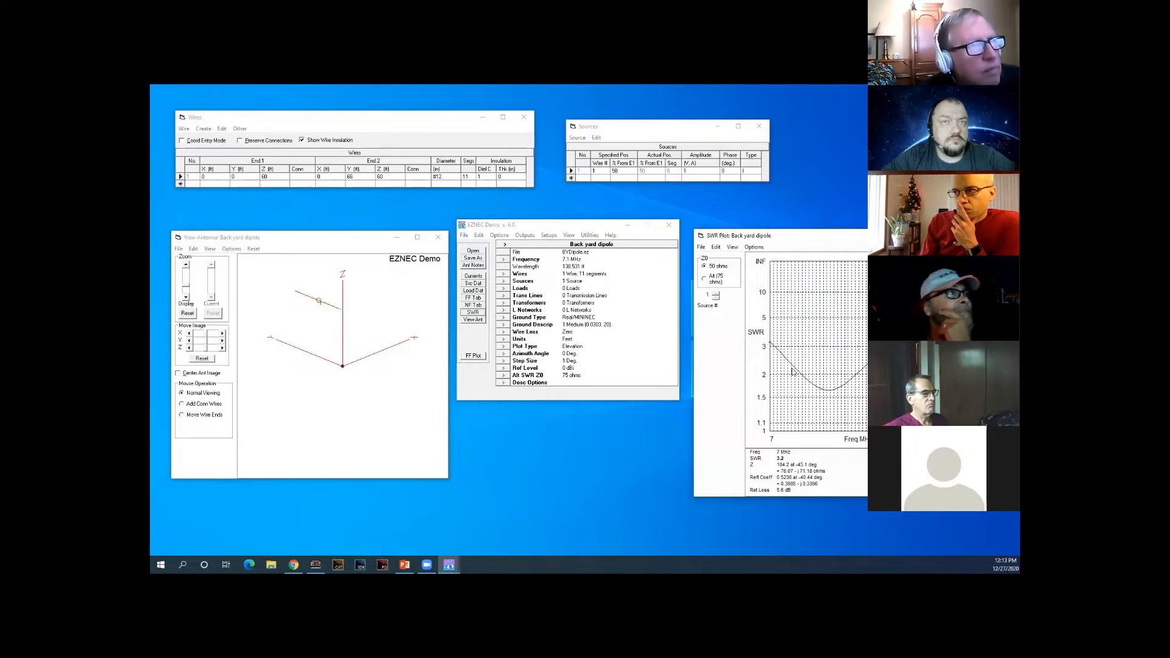
Step: Read the SWR and impedance at the curve's minimum and at successive lower frequencies down to 7.26 MHz
click(828, 394)
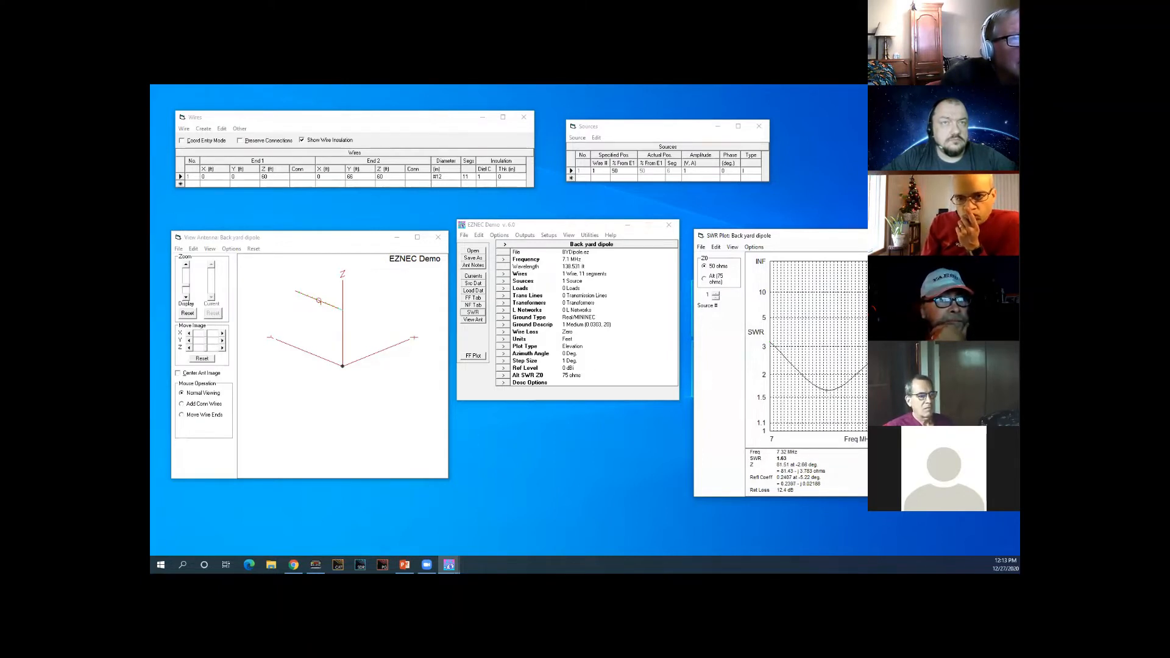
key(Left)
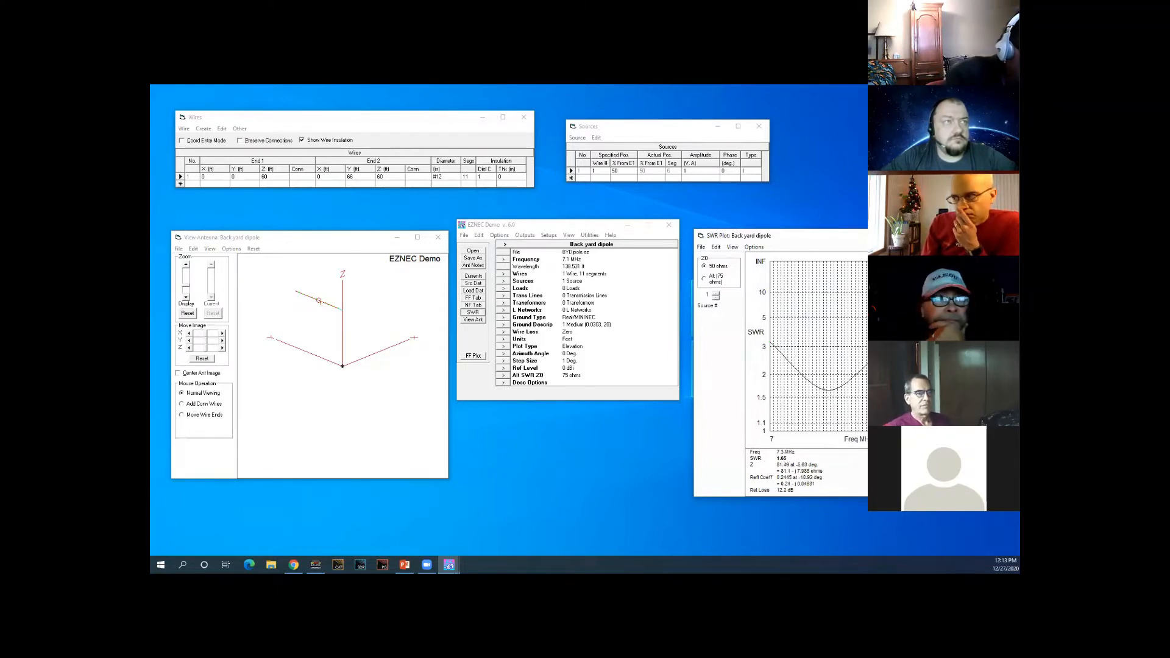
key(Left)
key(Left)
key(alt+Tab)
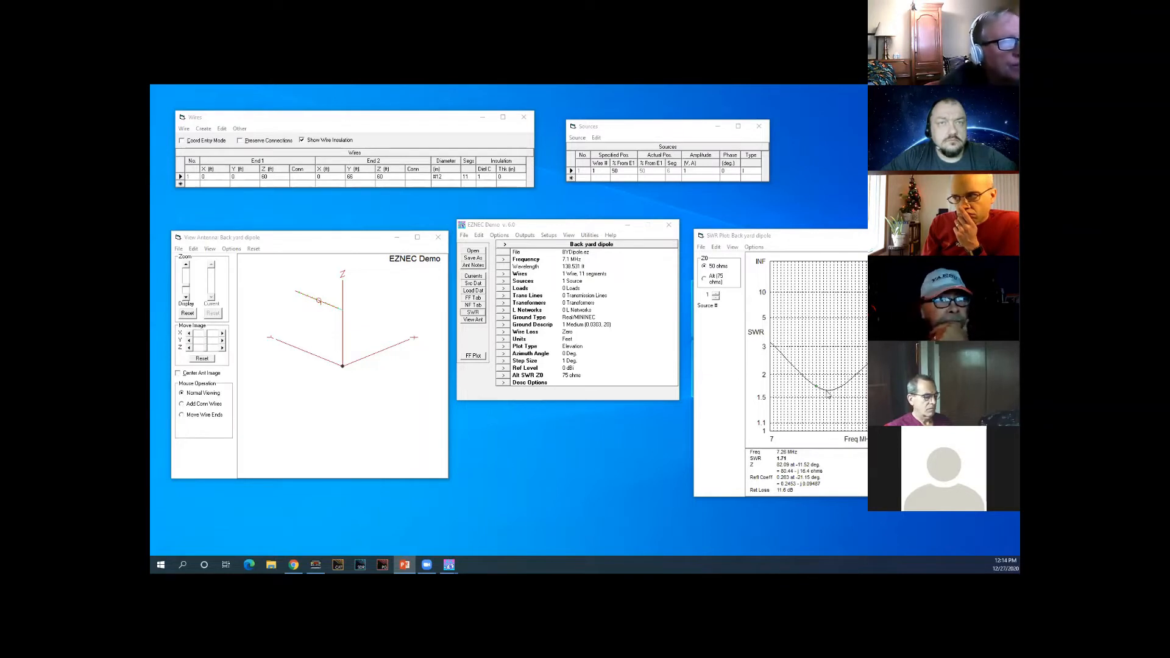
Step: Compare the SWR at the curve's minimum with the points at 7.2 and 7.52 MHz
click(830, 396)
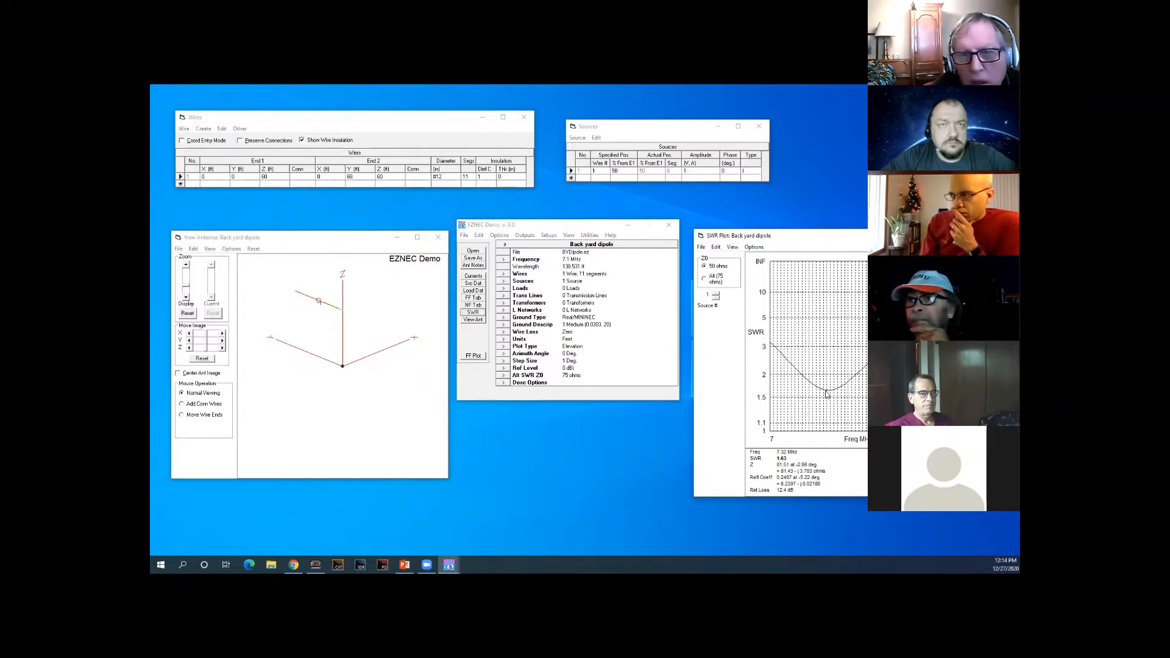
click(808, 382)
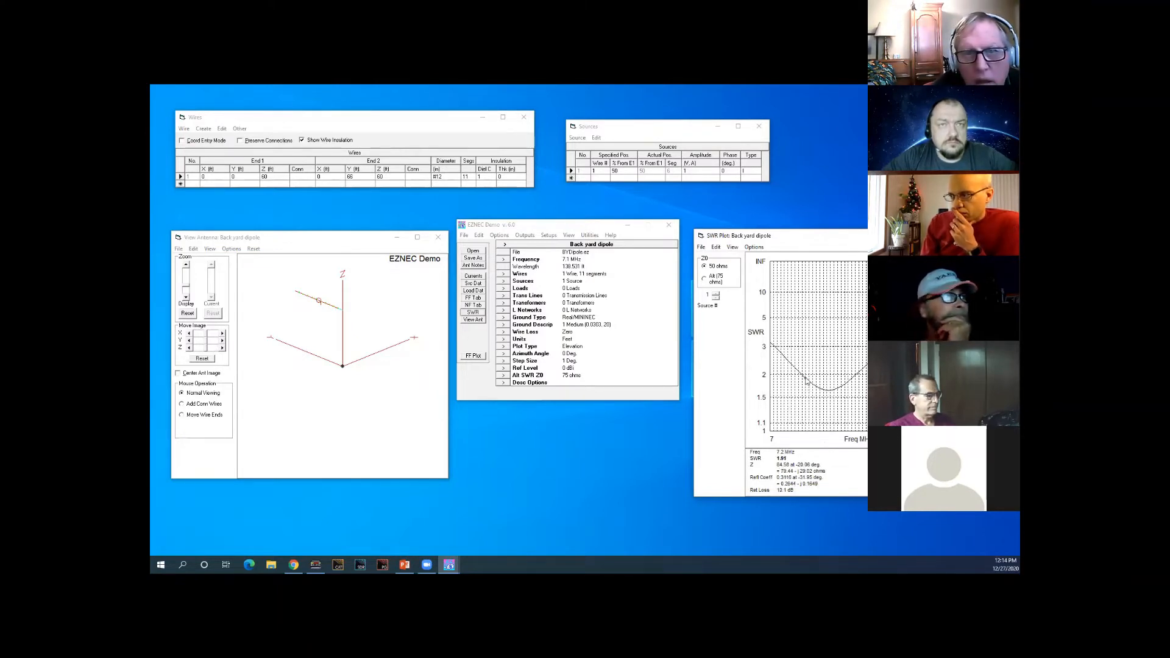
click(864, 376)
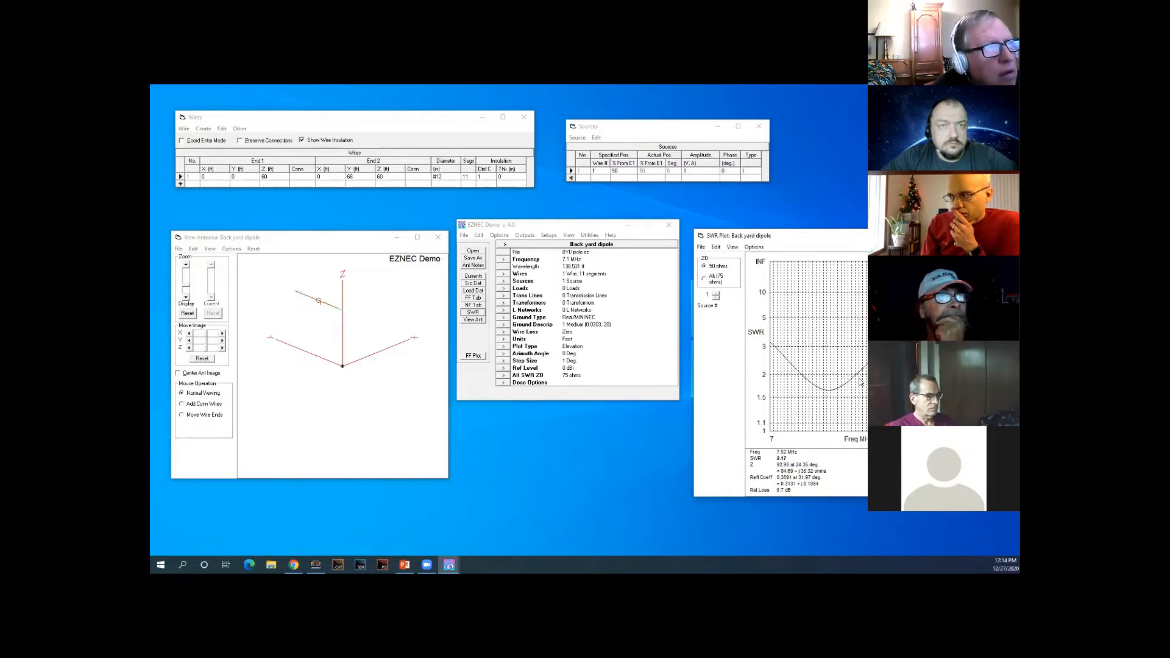
Step: Compare the SWR and impedance values at 7.34 and 7.32 MHz around the curve's minimum
click(829, 394)
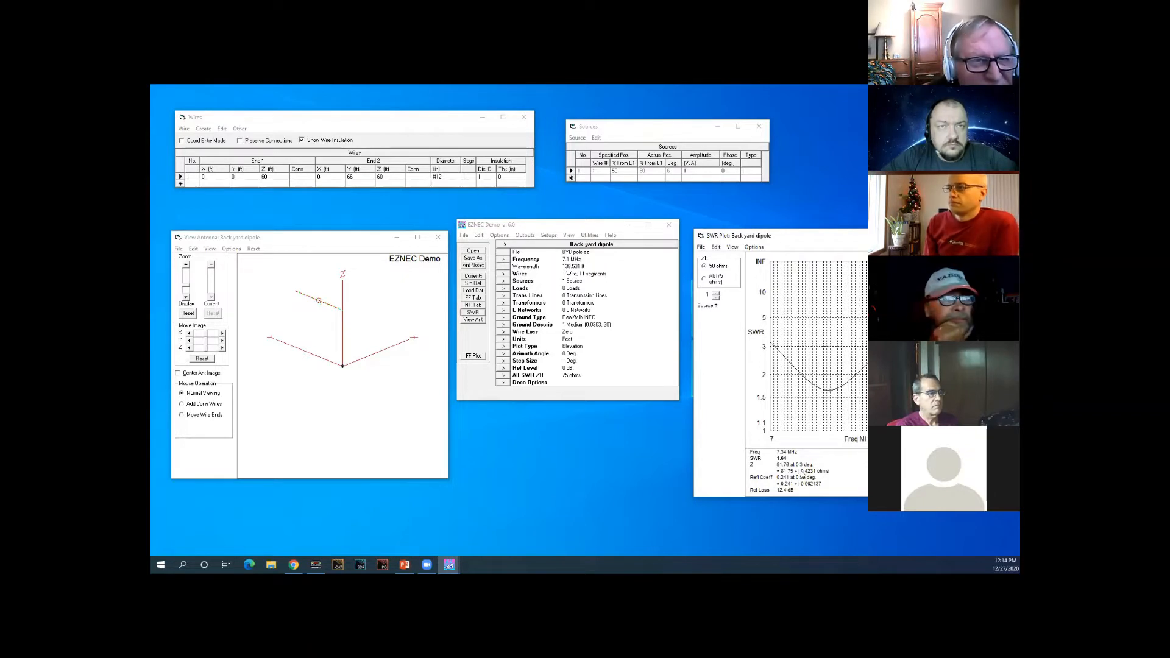
click(827, 393)
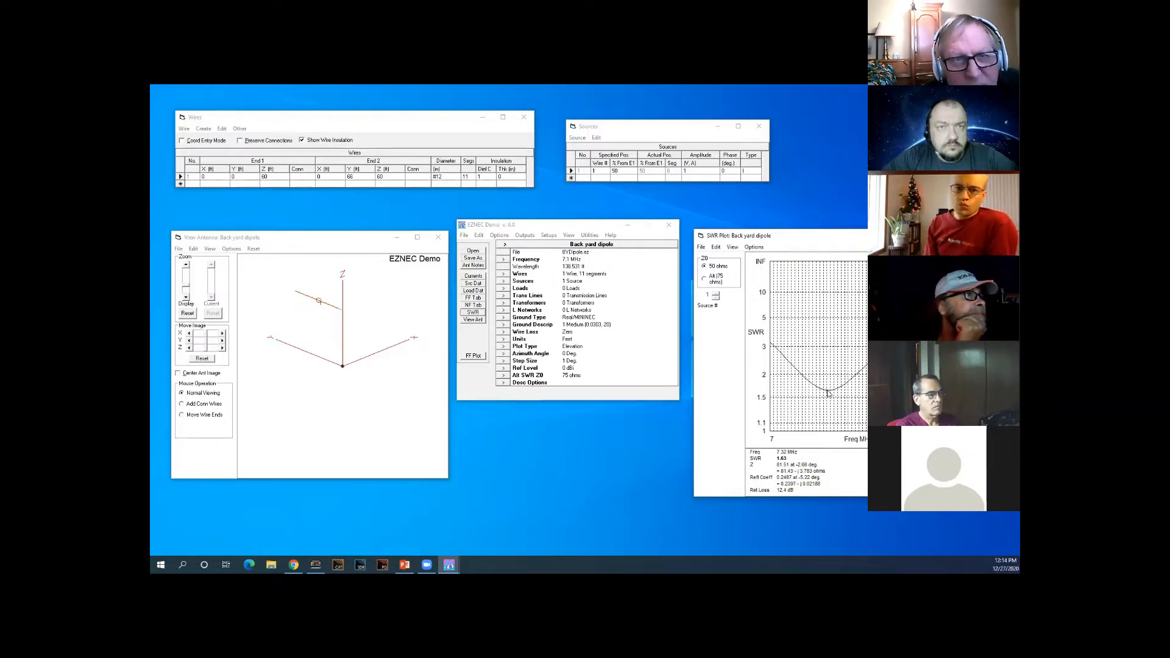
click(831, 394)
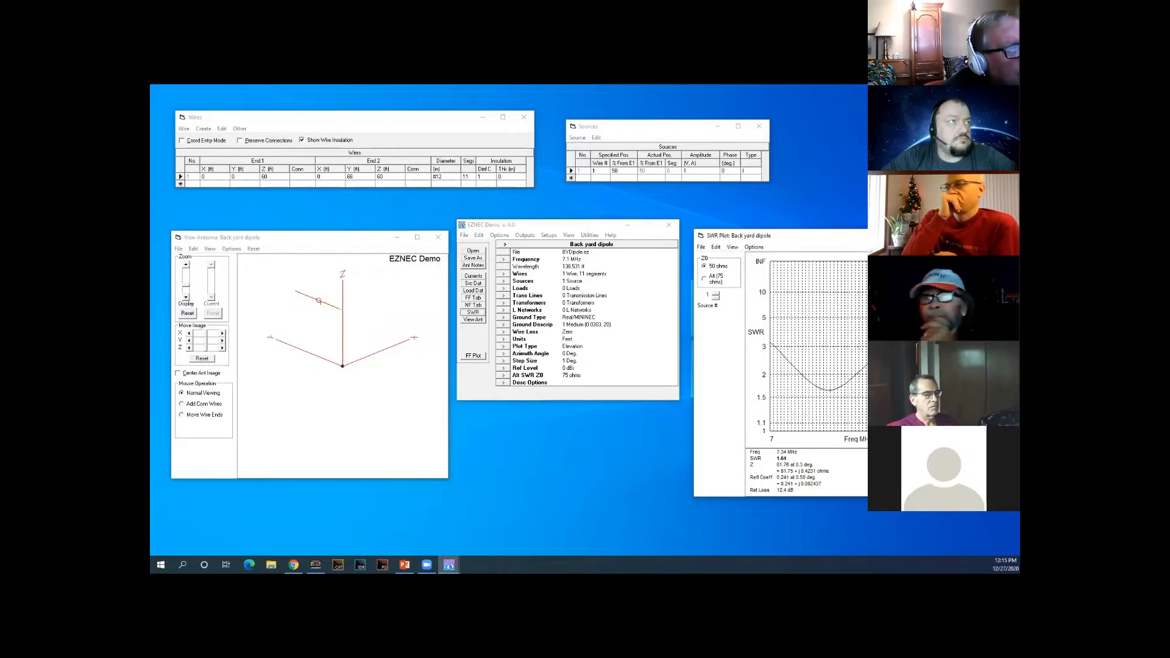
key(Left)
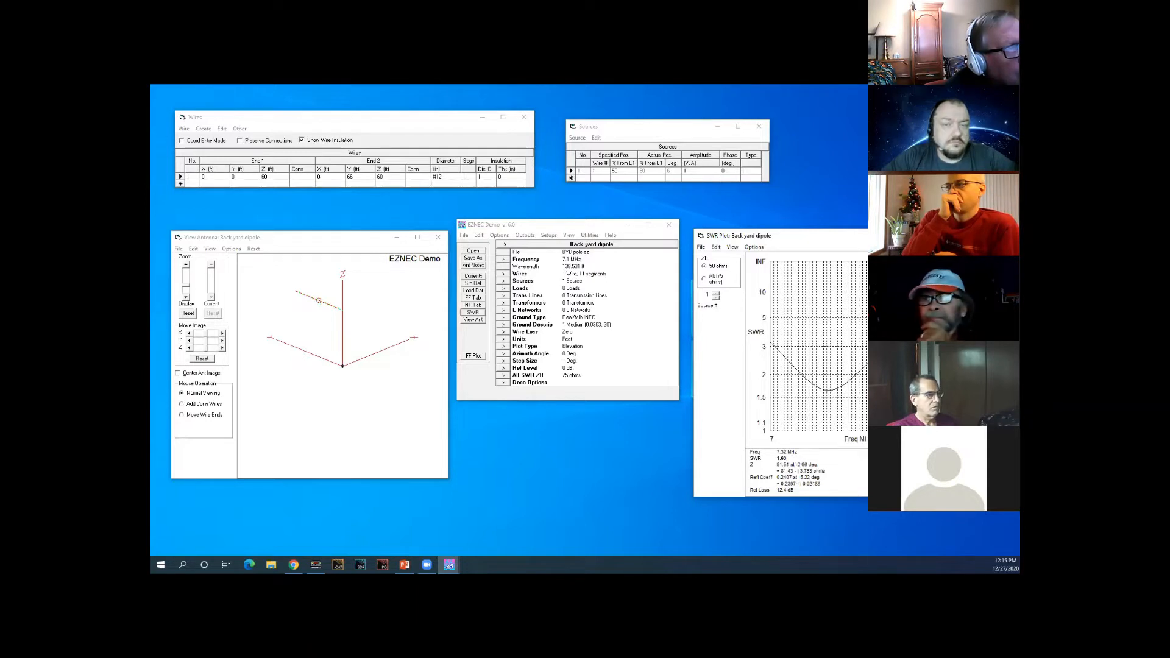
key(alt+Tab)
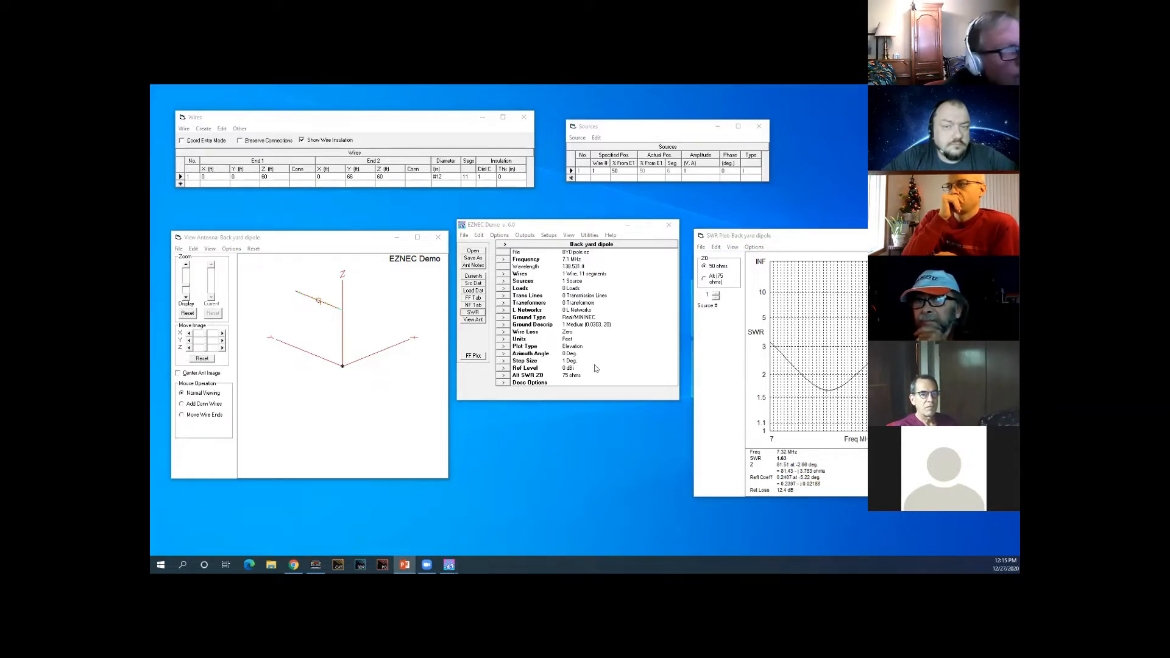
Step: Read the SWR data at 7.52 MHz and at the 7.1 MHz design frequency
click(830, 394)
click(862, 399)
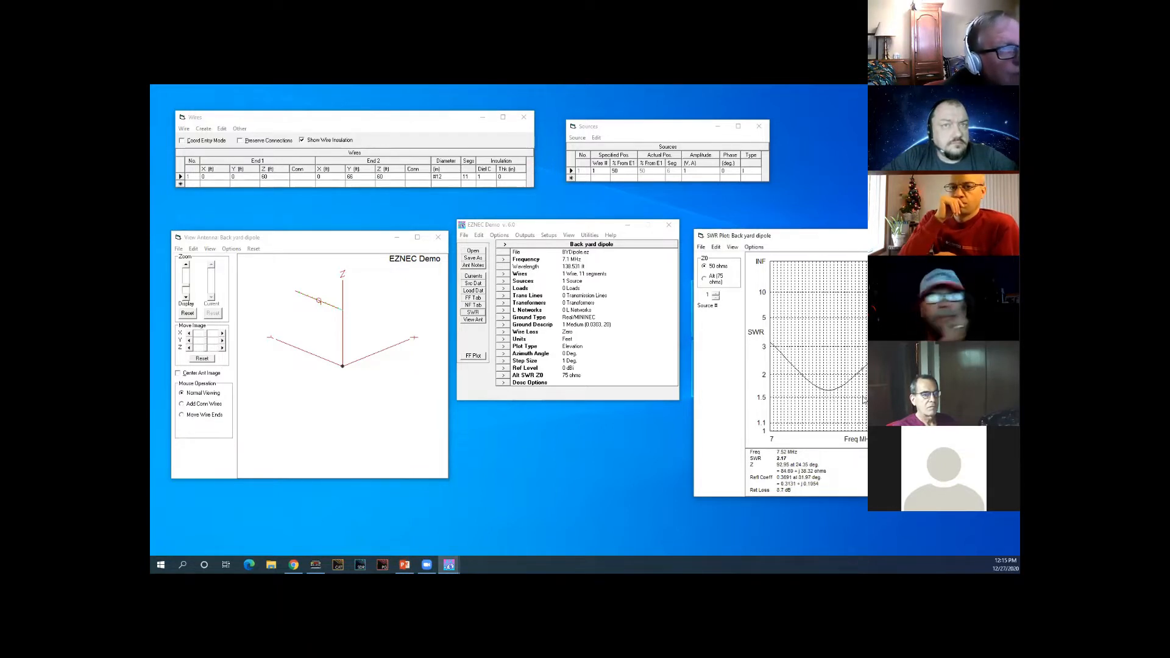
click(789, 401)
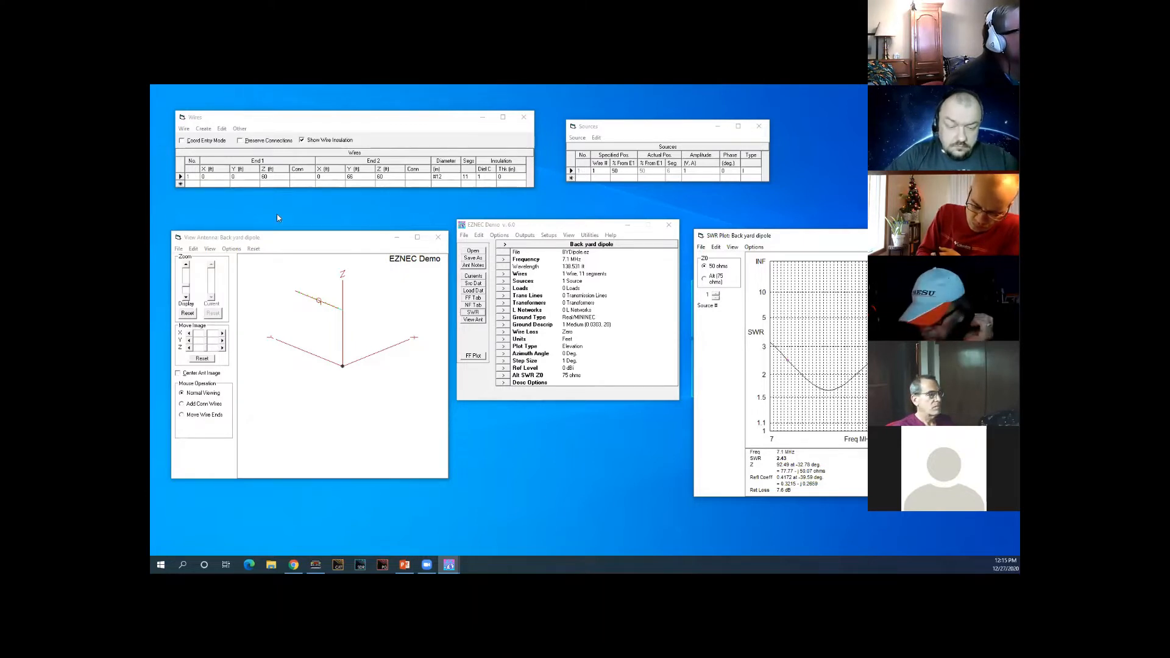
Step: Lengthen the dipole by setting the wire's End 2 Y coordinate to 68 ft
click(362, 177)
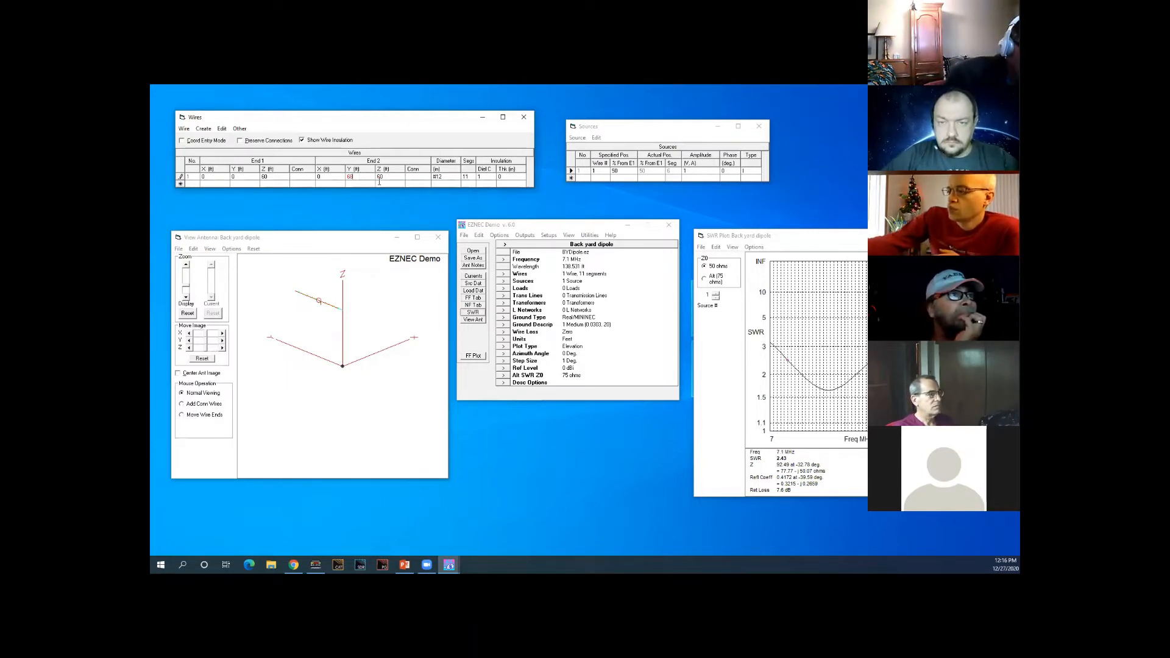
key(Return)
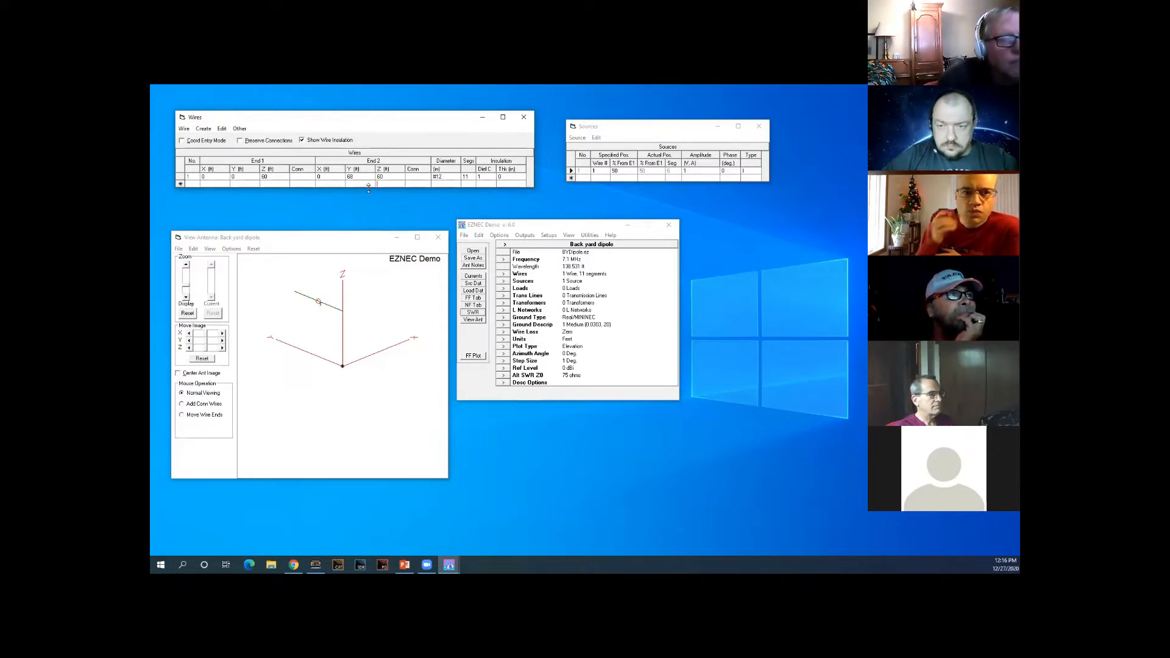
Step: Run an SWR sweep of the lengthened dipole from 7 to 8 MHz in 0.02 MHz steps and read the data at the curve's minimum
click(473, 313)
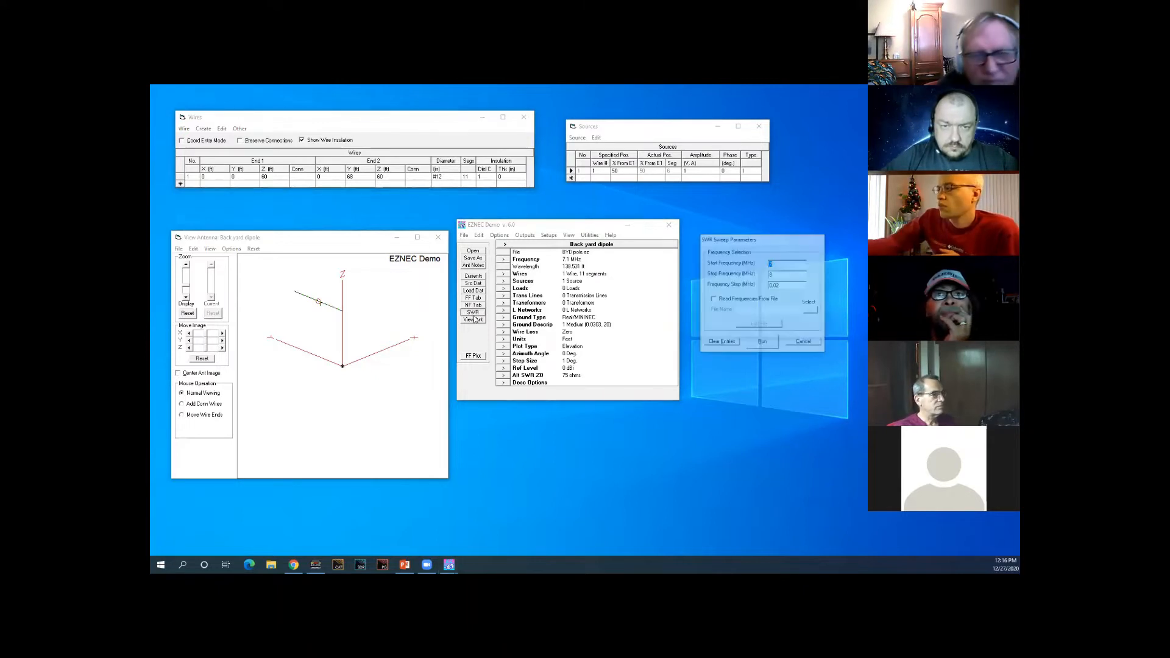
click(755, 345)
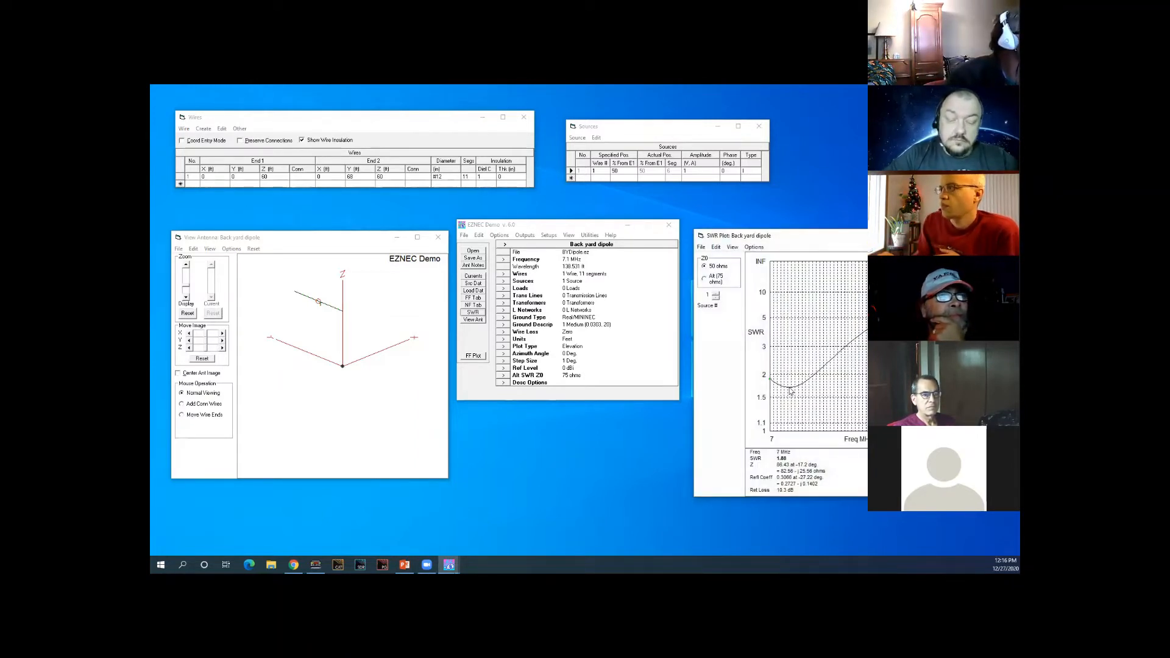
click(788, 391)
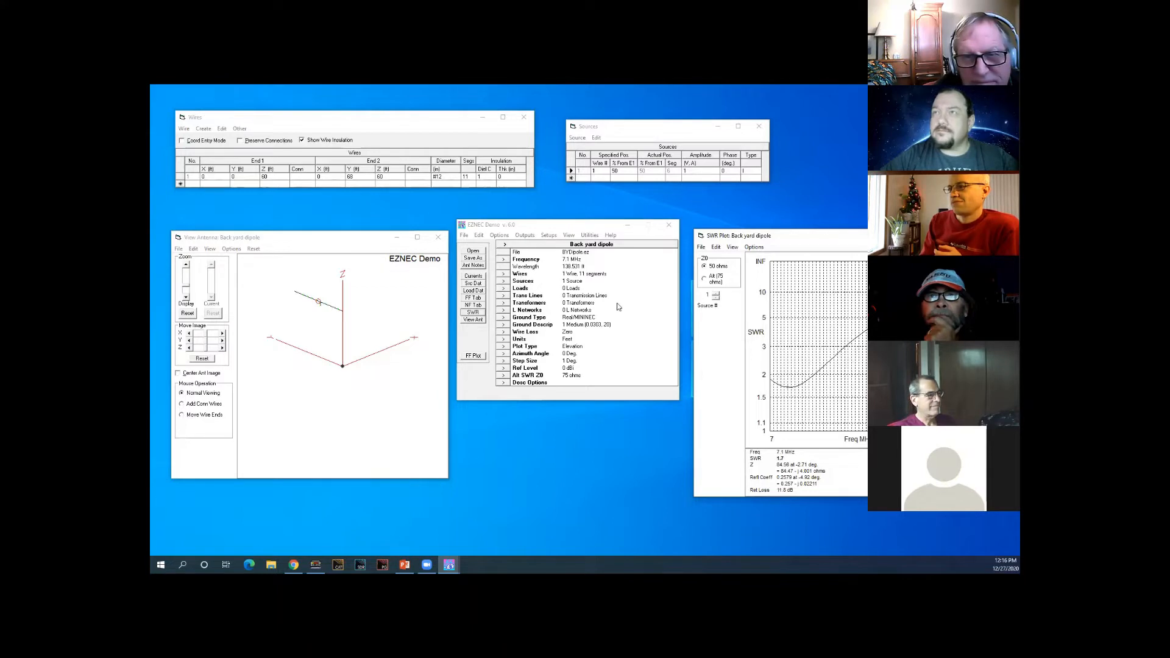
Step: Rerun the SWR sweep from 6.6 to 7.6 MHz in 0.02 MHz steps and read the data at the curve's minimum
click(472, 312)
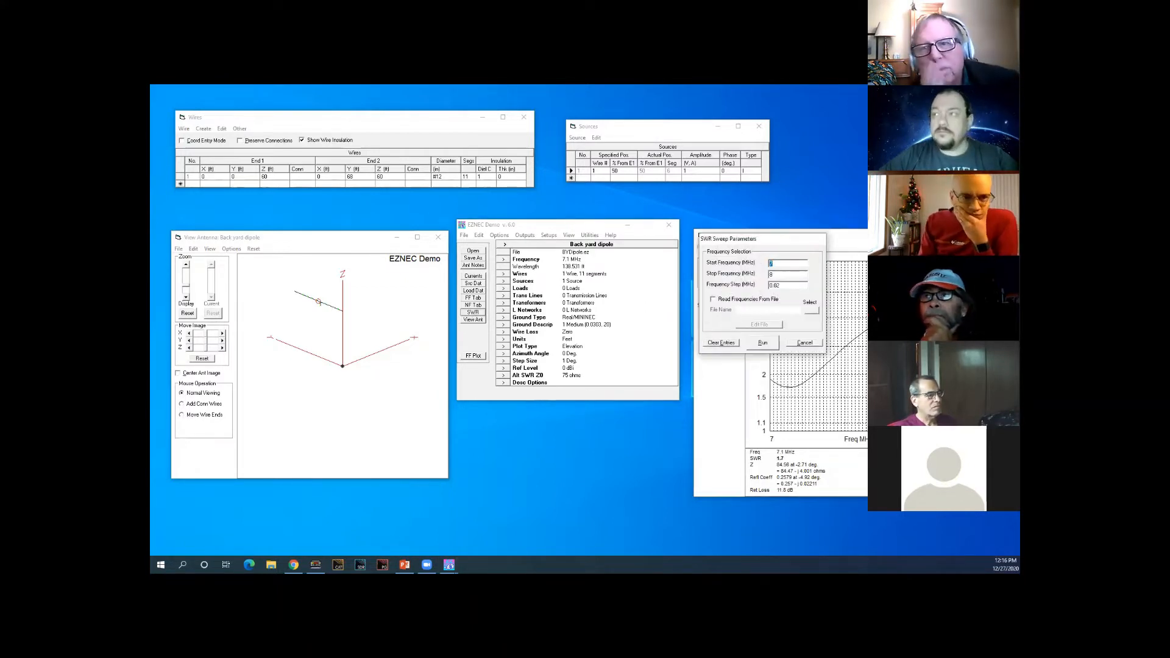
key(alt+Tab)
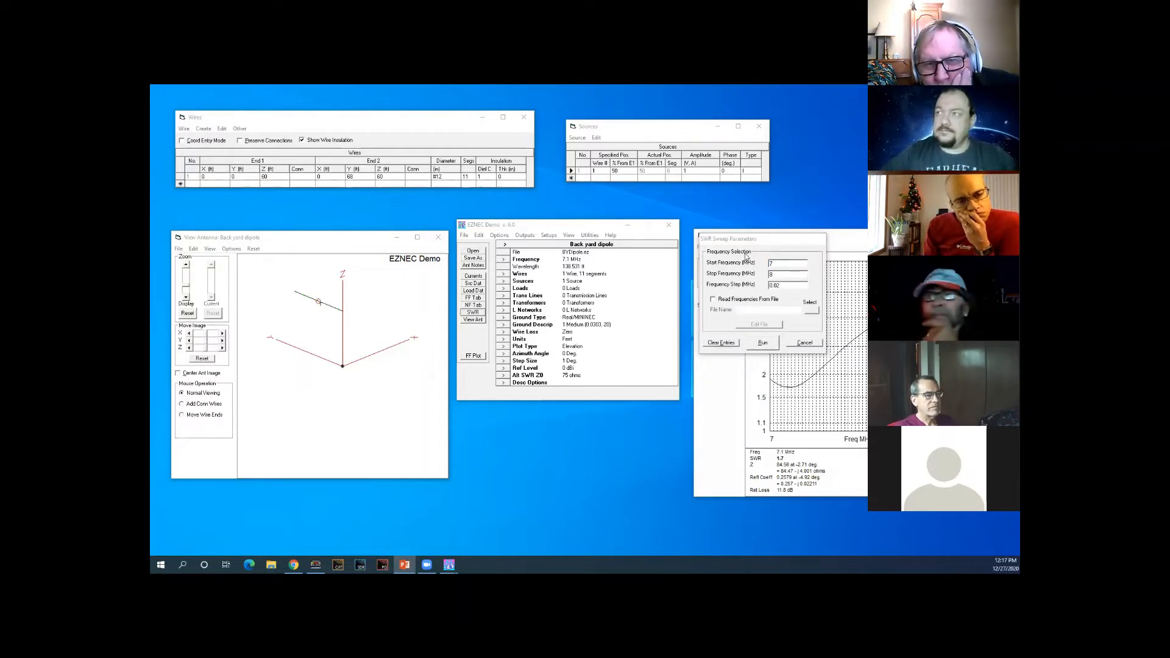
click(778, 262)
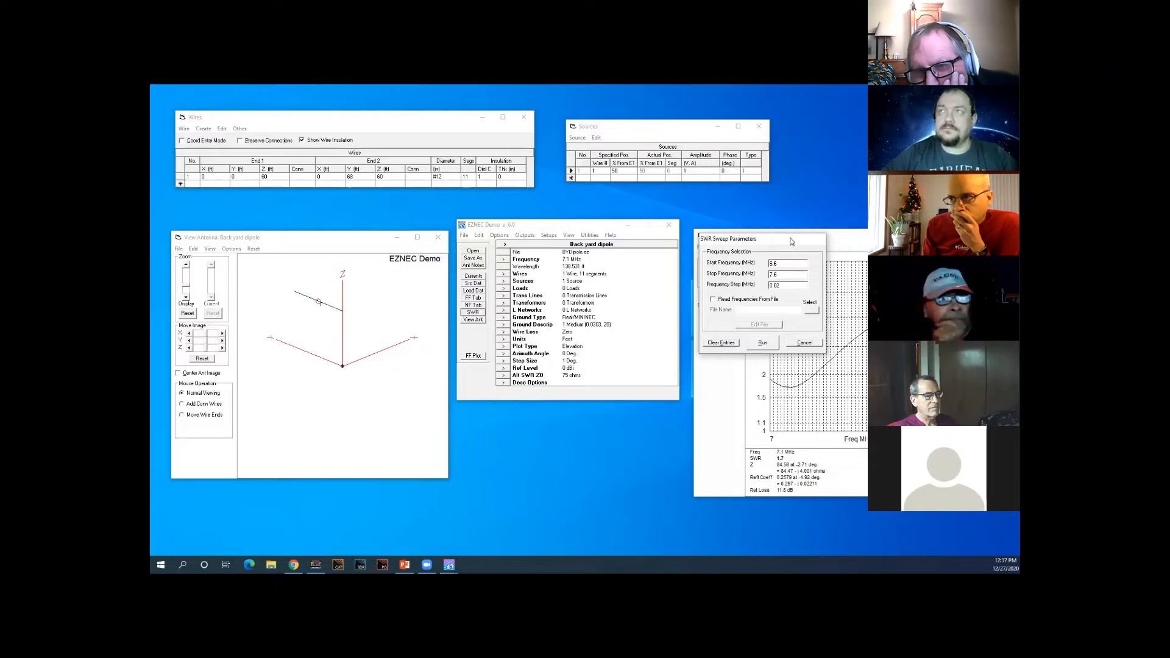
click(761, 342)
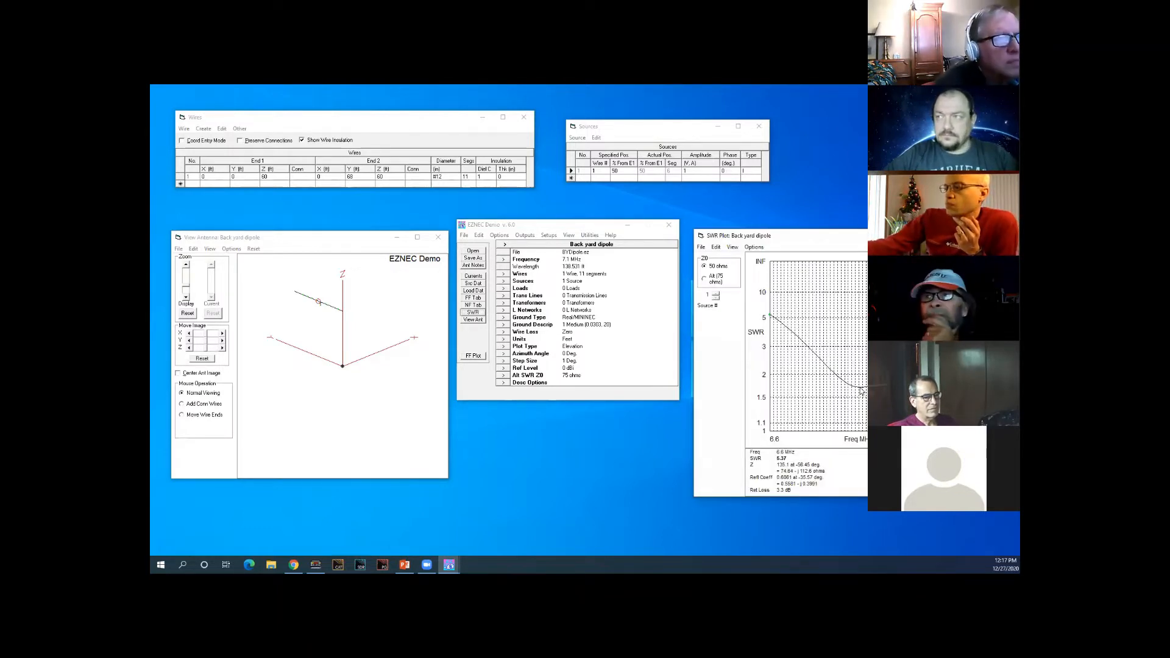
click(861, 390)
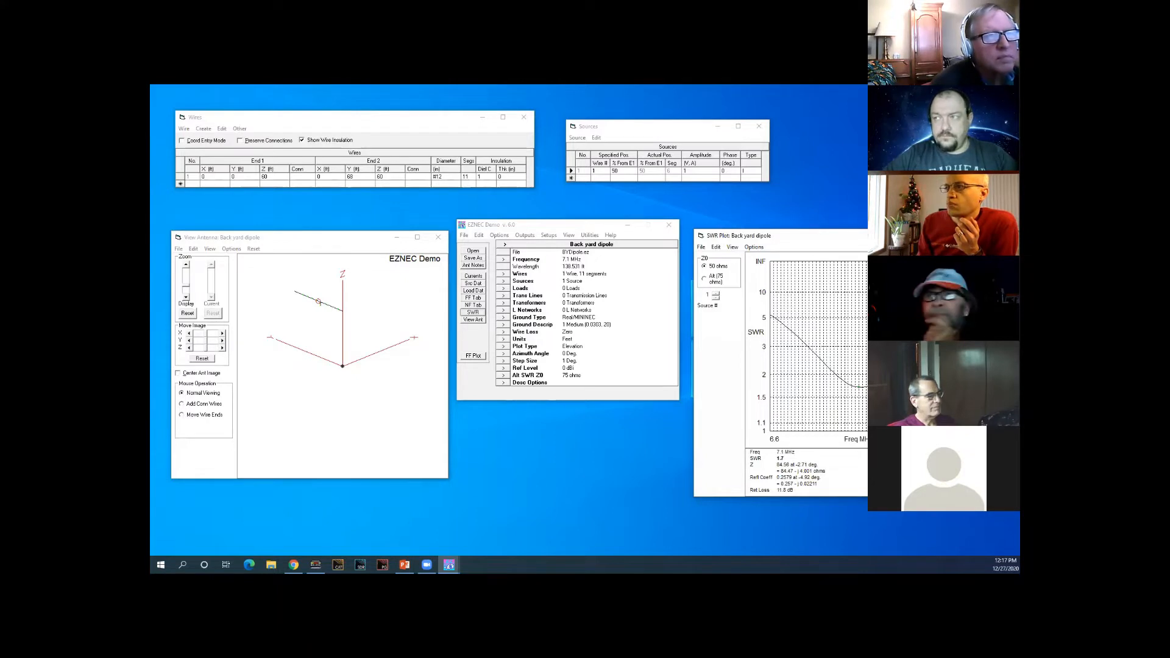
Step: Lower the dipole by setting the Z coordinates of the wire's End 1 and End 2 to 30 ft
key(alt+Tab)
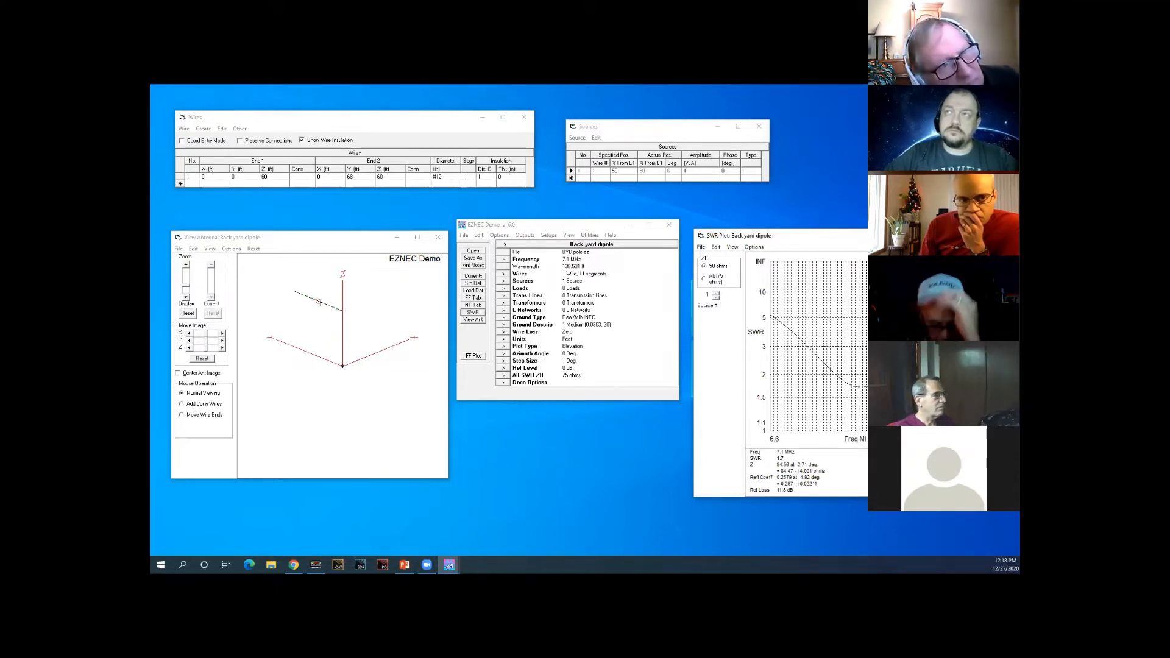
key(alt+Tab)
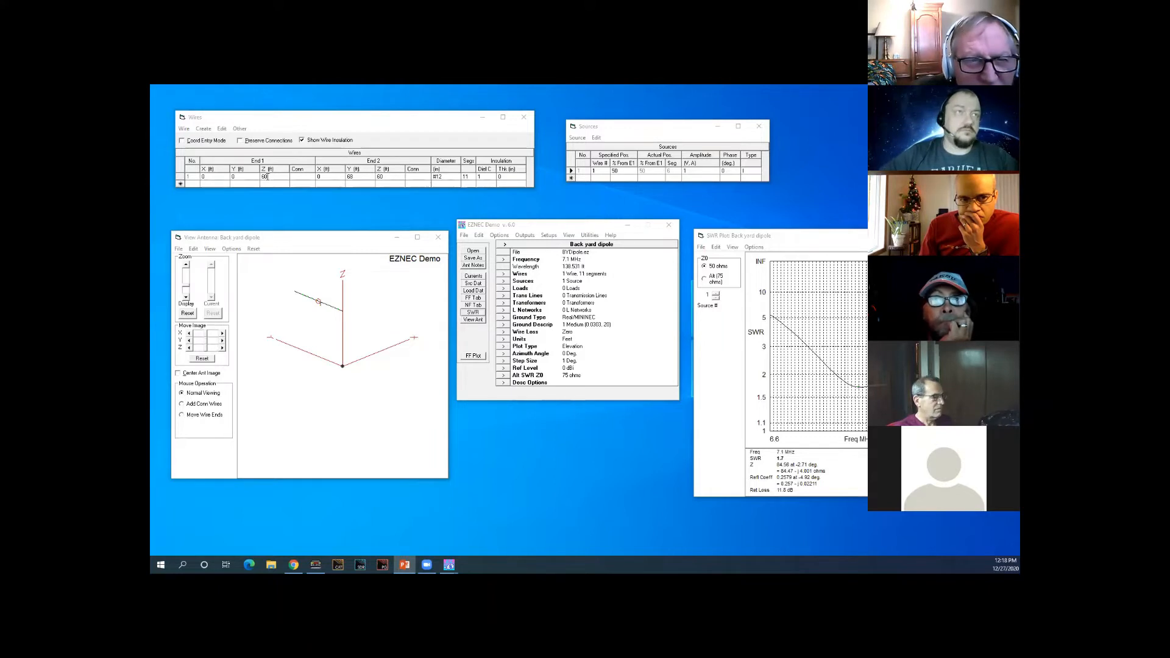
click(271, 176)
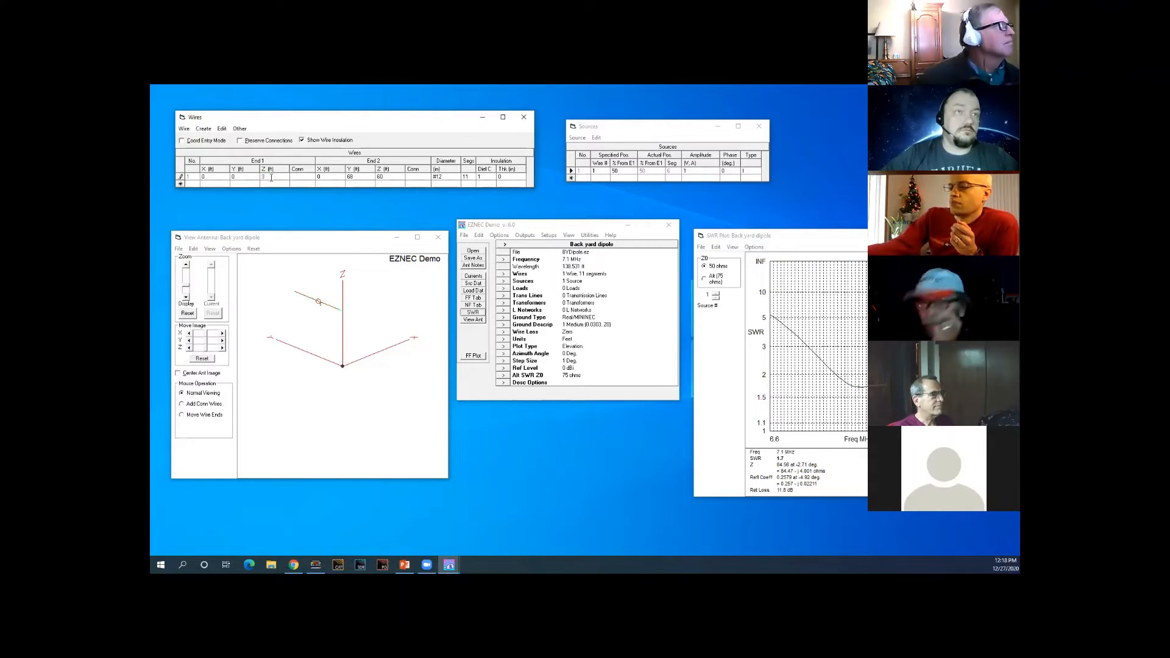
text(0)
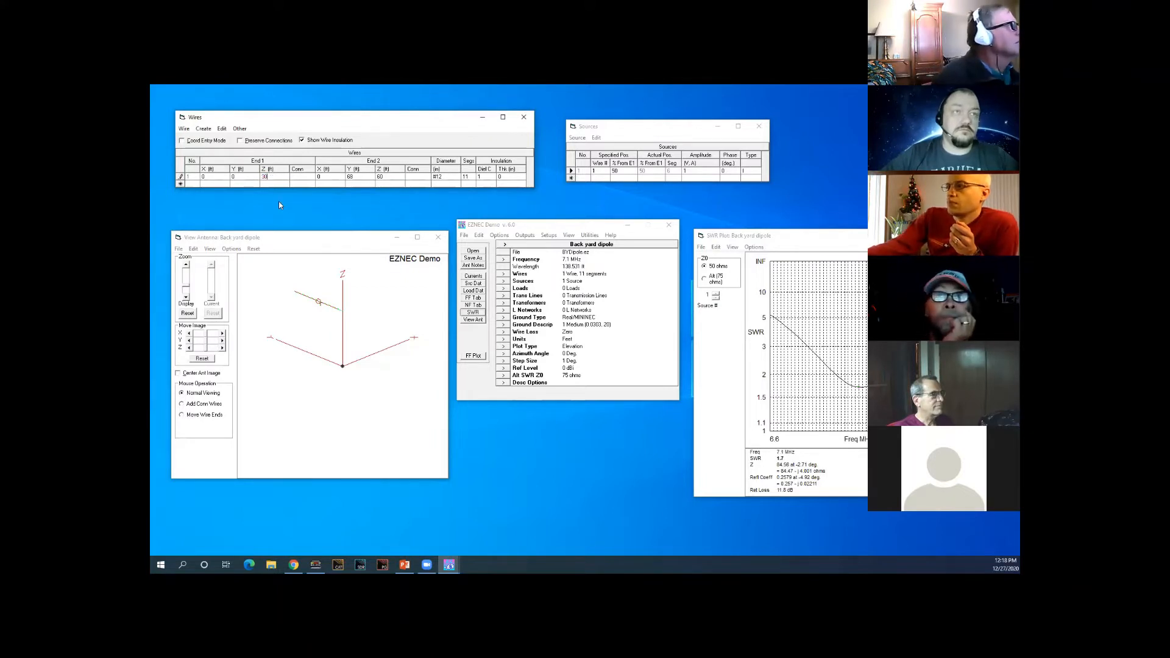
click(326, 182)
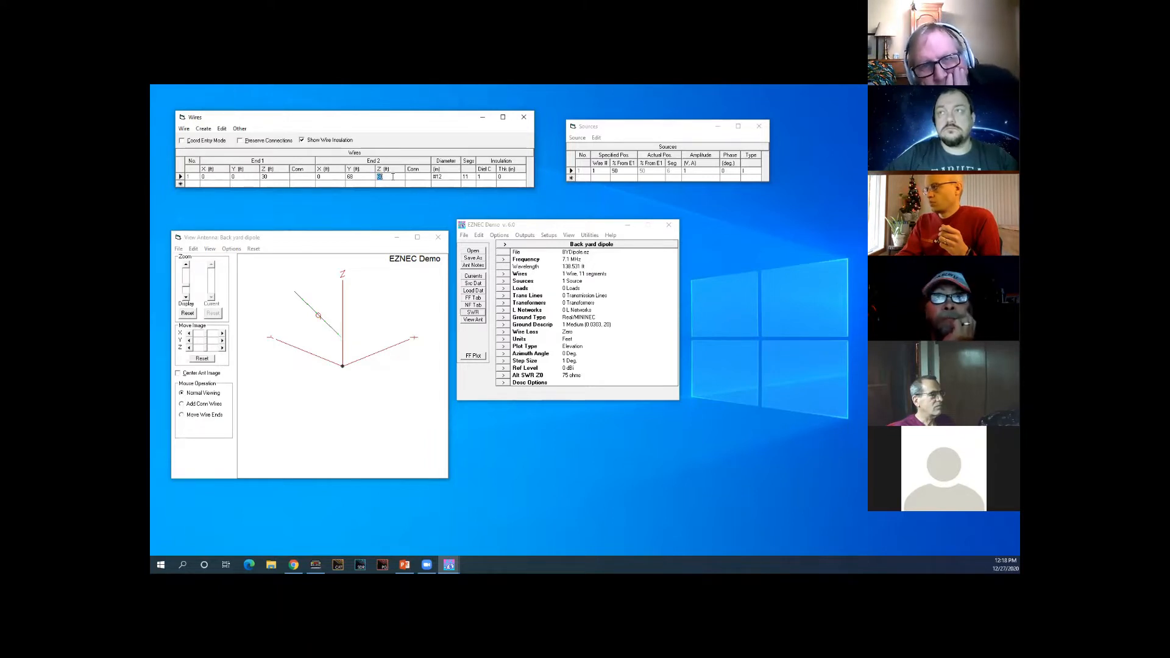
text(3)
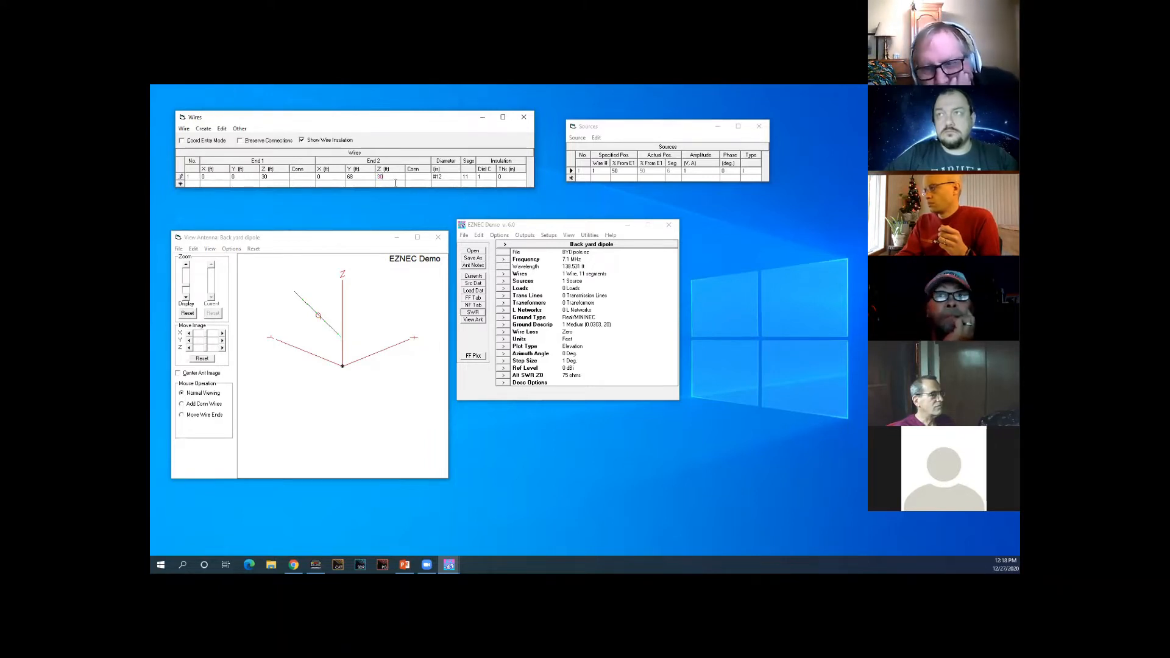
key(Return)
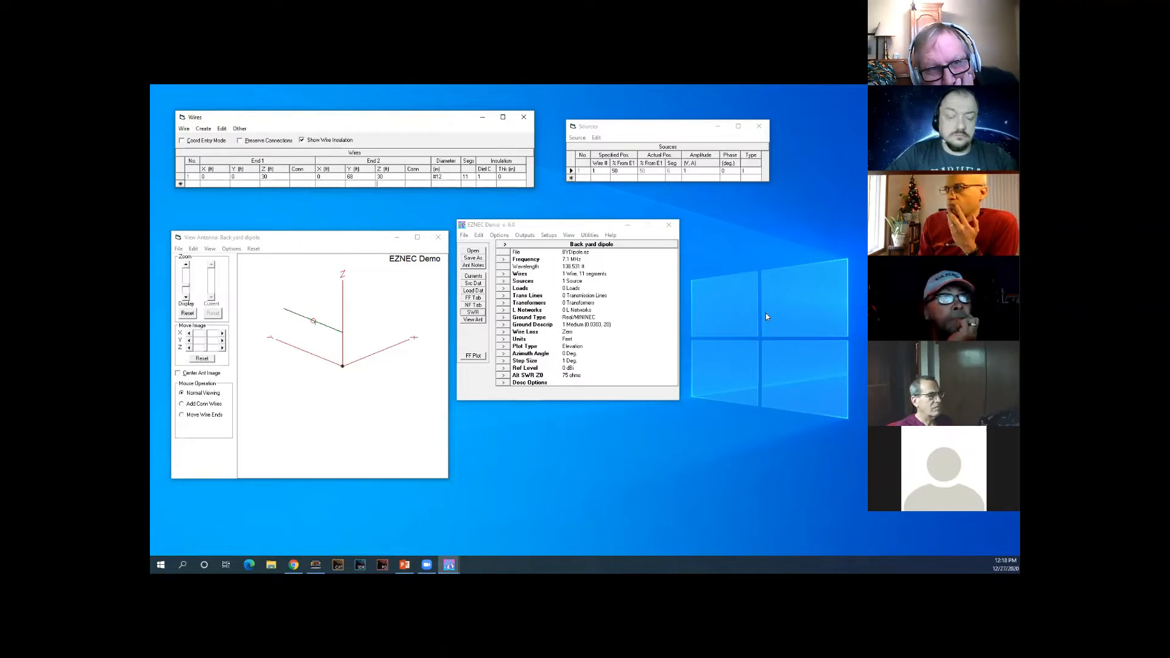
Step: Sweep the SWR of the lowered dipole from 6.6 to 7.6 MHz and read the data at the curve's minimum
click(473, 312)
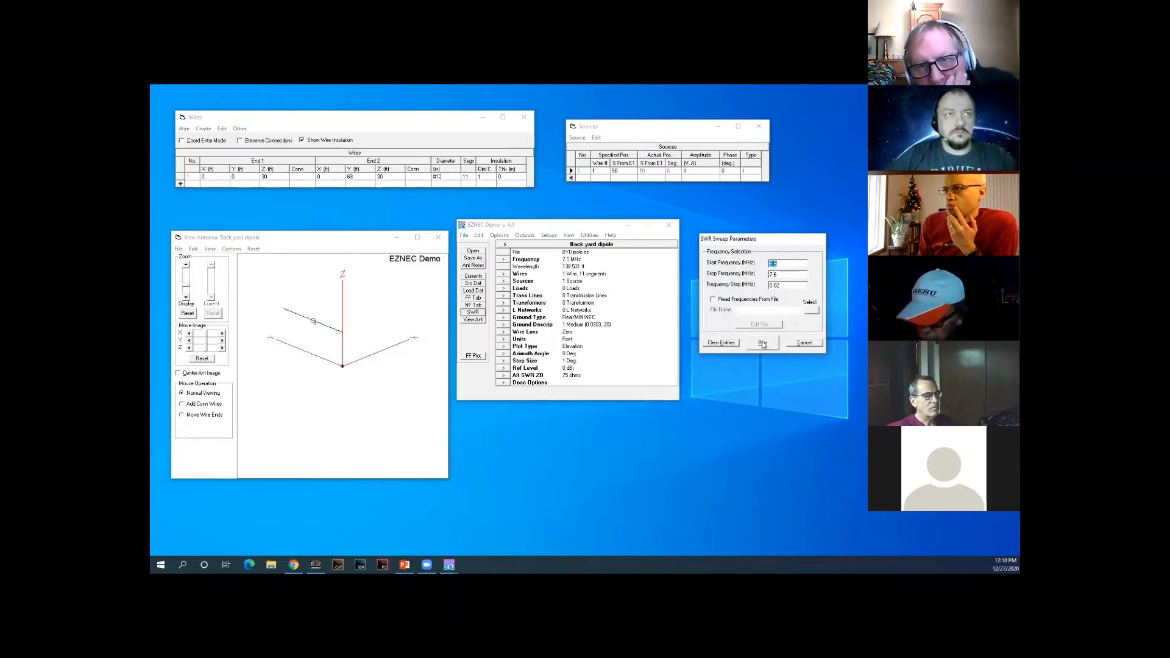
click(763, 343)
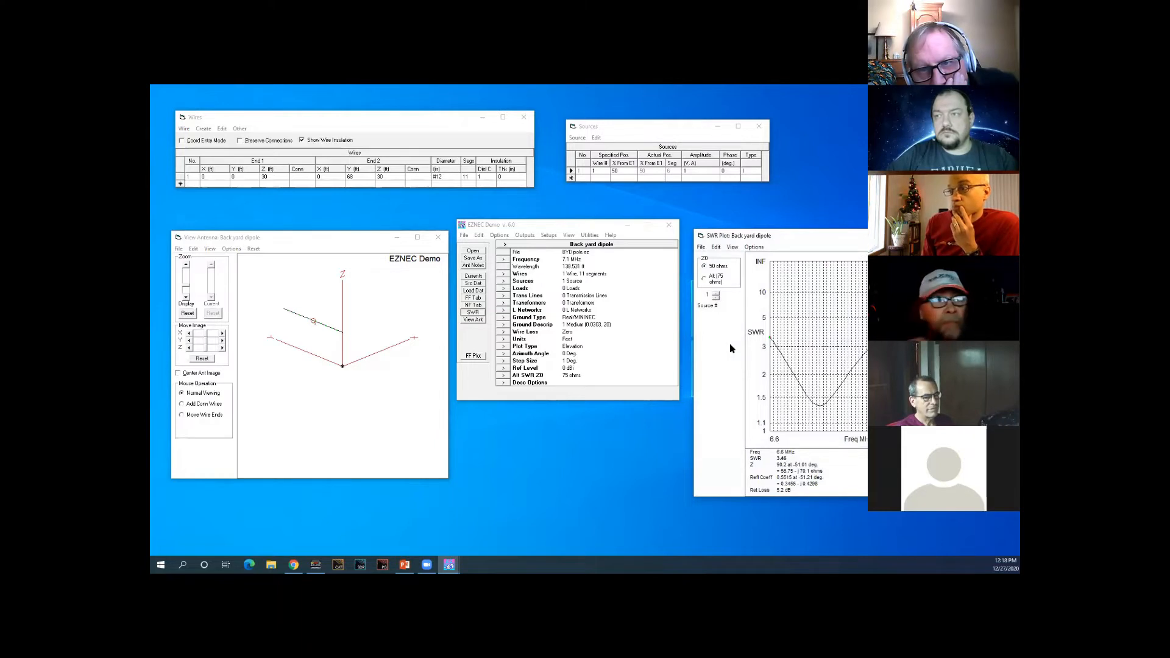
click(819, 408)
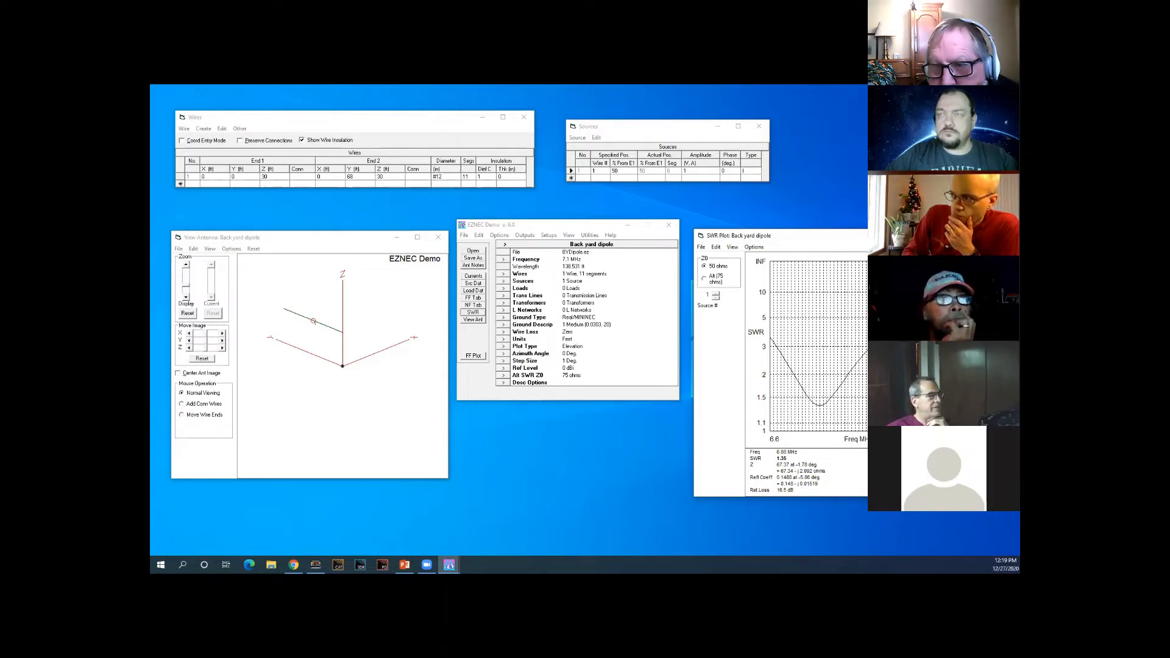
Step: Switch to PowerPoint to review the slide comparing SWR curves for the antenna lowered to 30 feet, and return to EZNEC
key(alt+Tab)
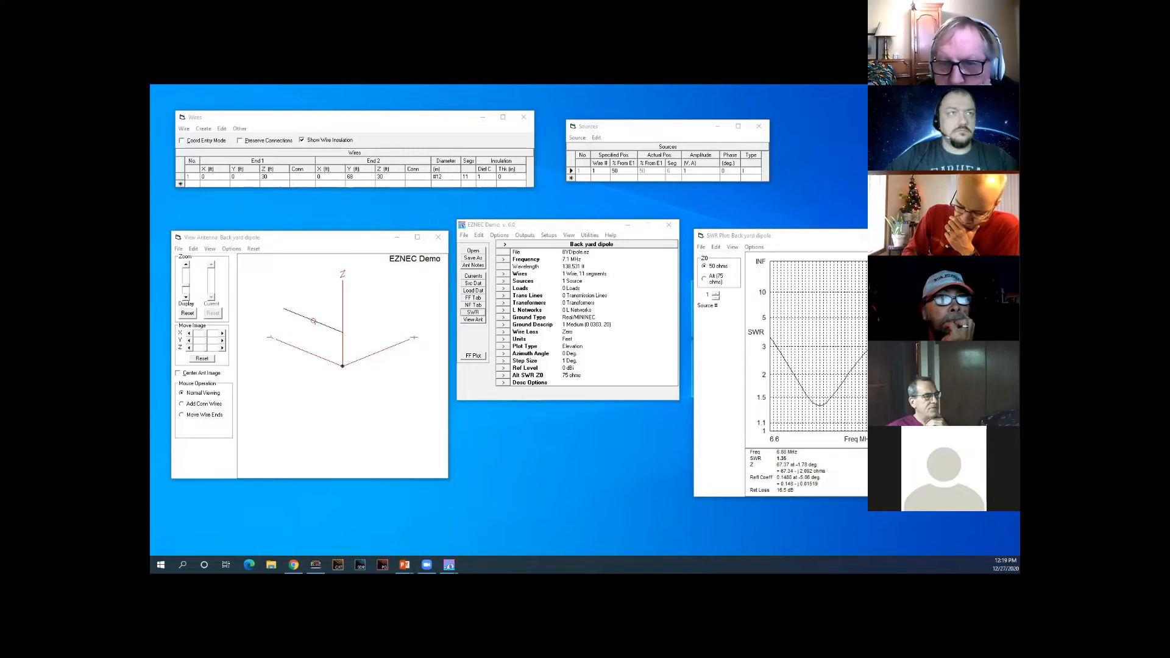
key(alt+Tab)
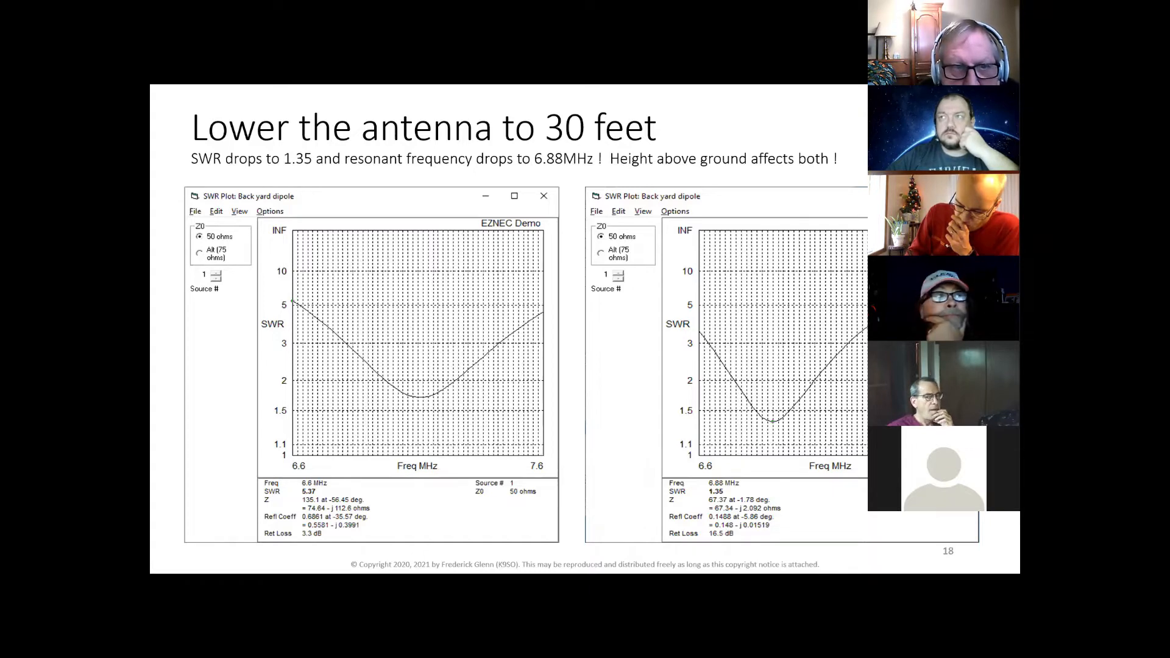
key(Escape)
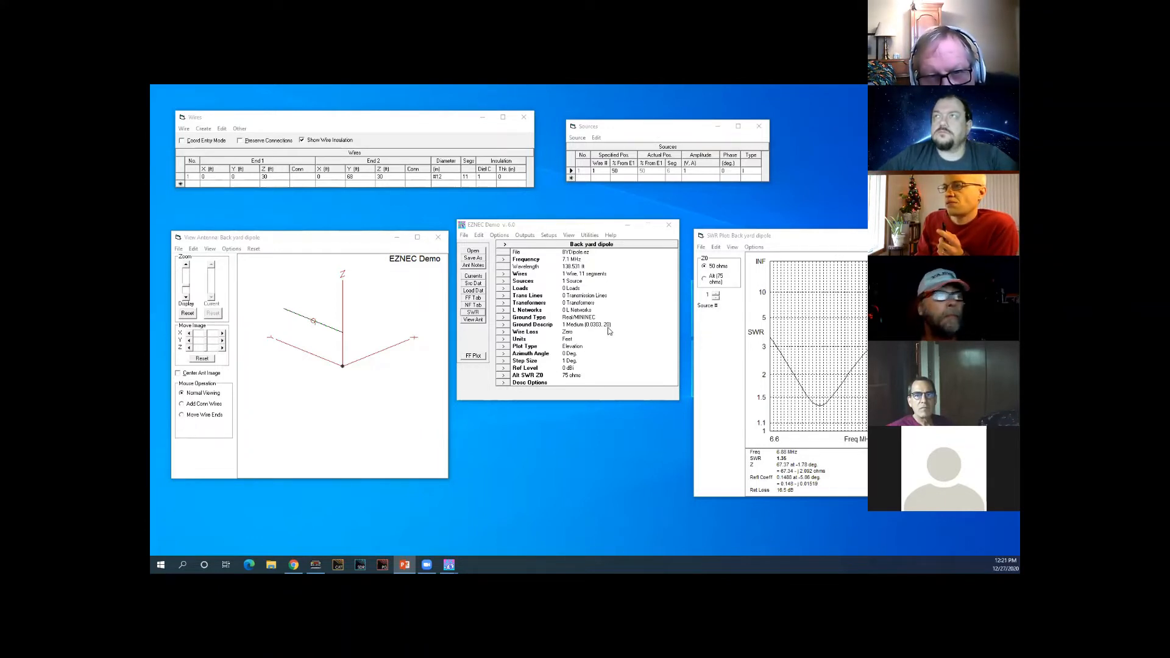
Step: Change the model's ground type to Free Space
click(502, 318)
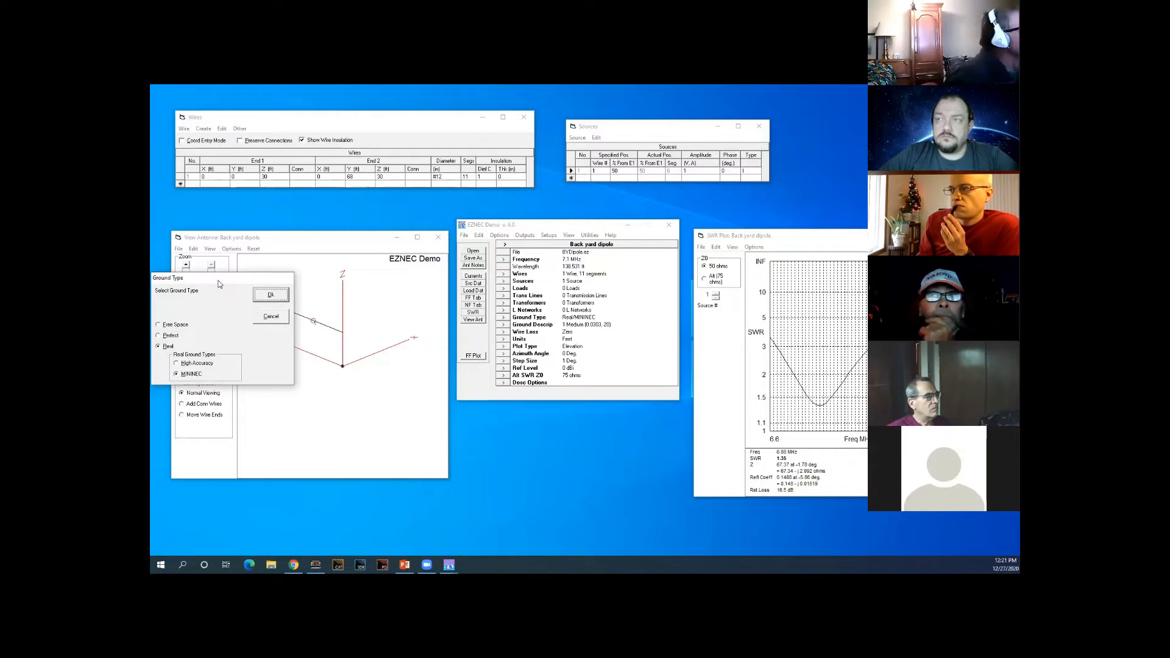
click(159, 326)
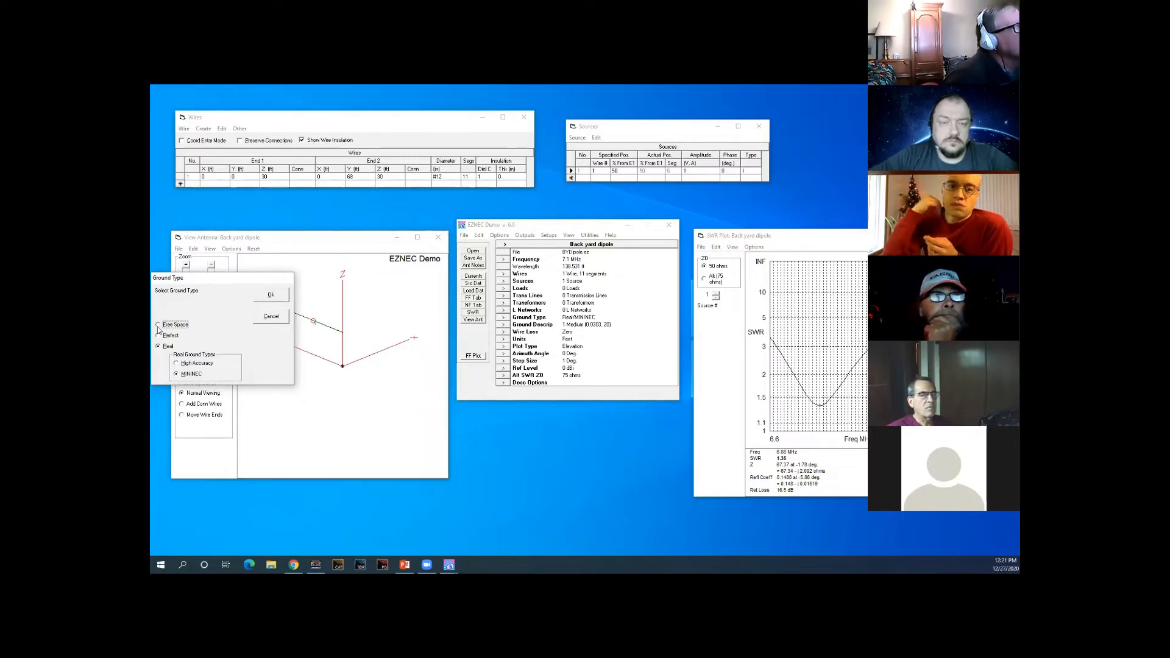
click(278, 296)
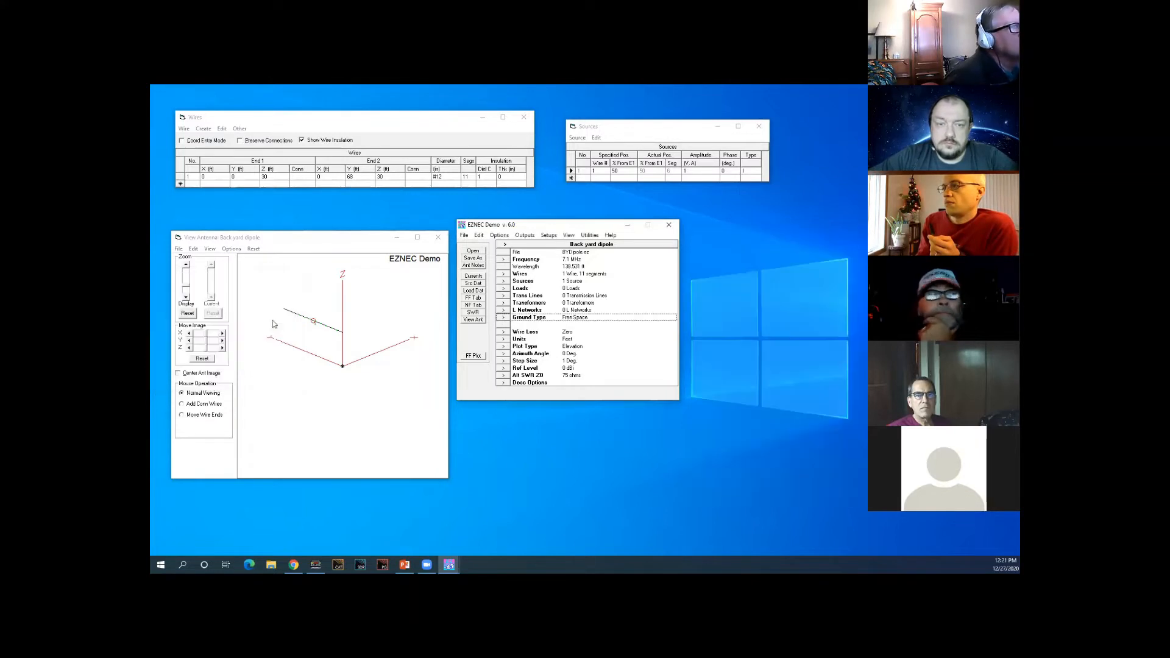
Step: Sweep the SWR of the free-space dipole from 6.6 to 7.6 MHz and read SWR and impedance at the minimum
click(472, 312)
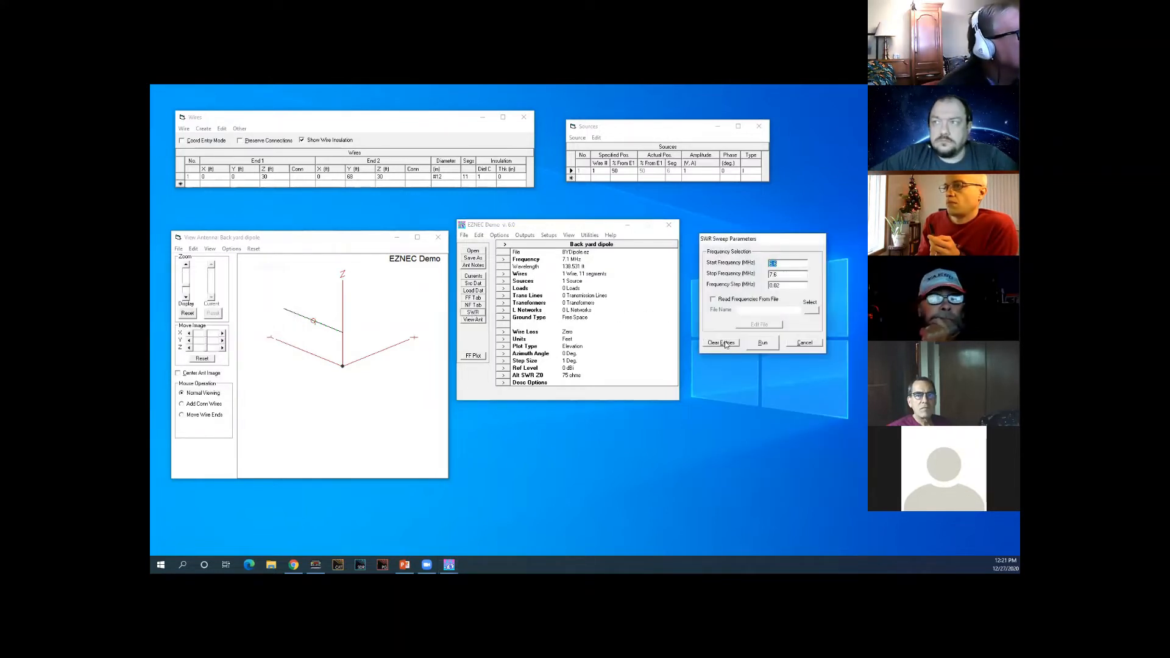
click(762, 343)
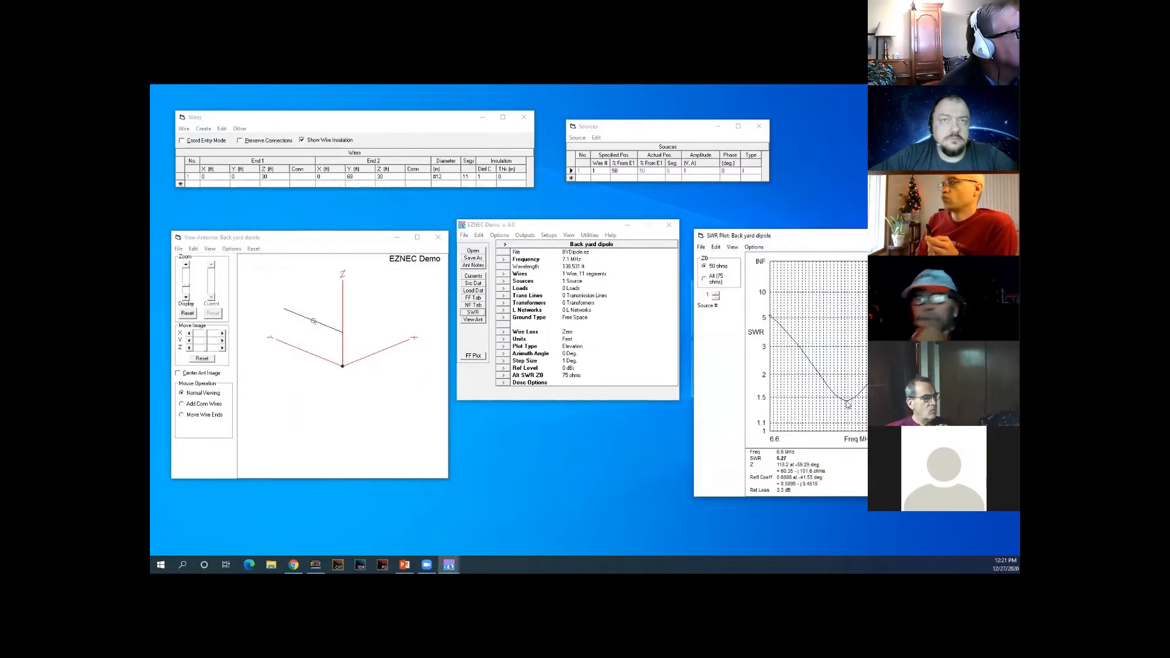
click(848, 406)
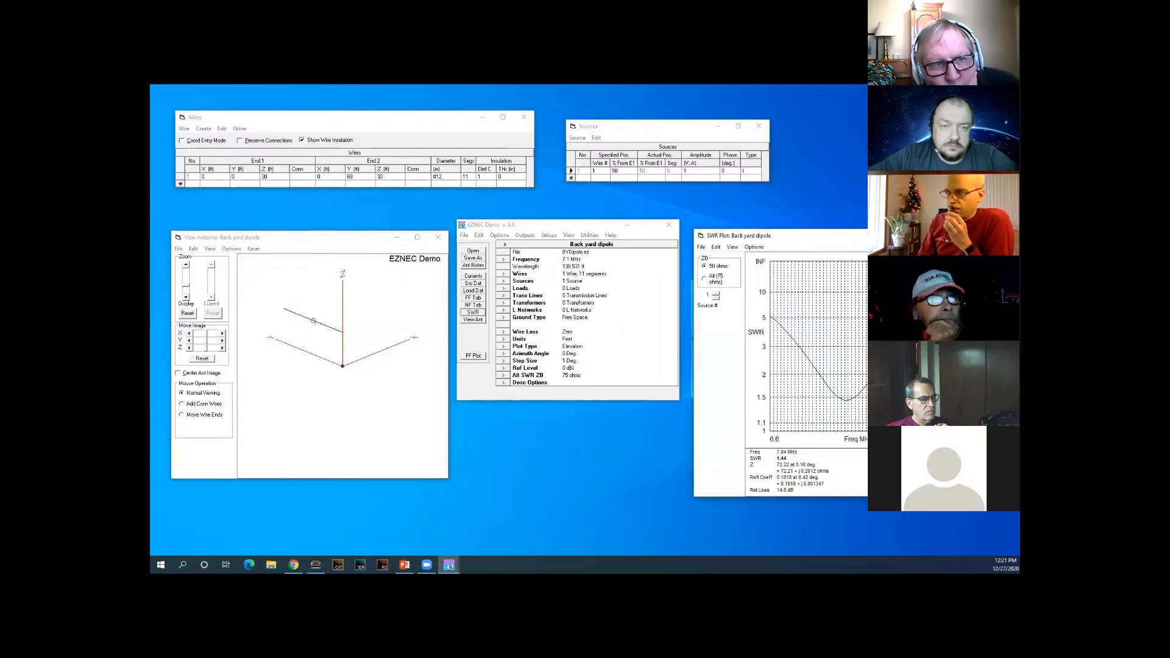
Step: Switch to PowerPoint to review the slides on free-space dipole impedance and insulated wire effects, and return to EZNEC
click(405, 565)
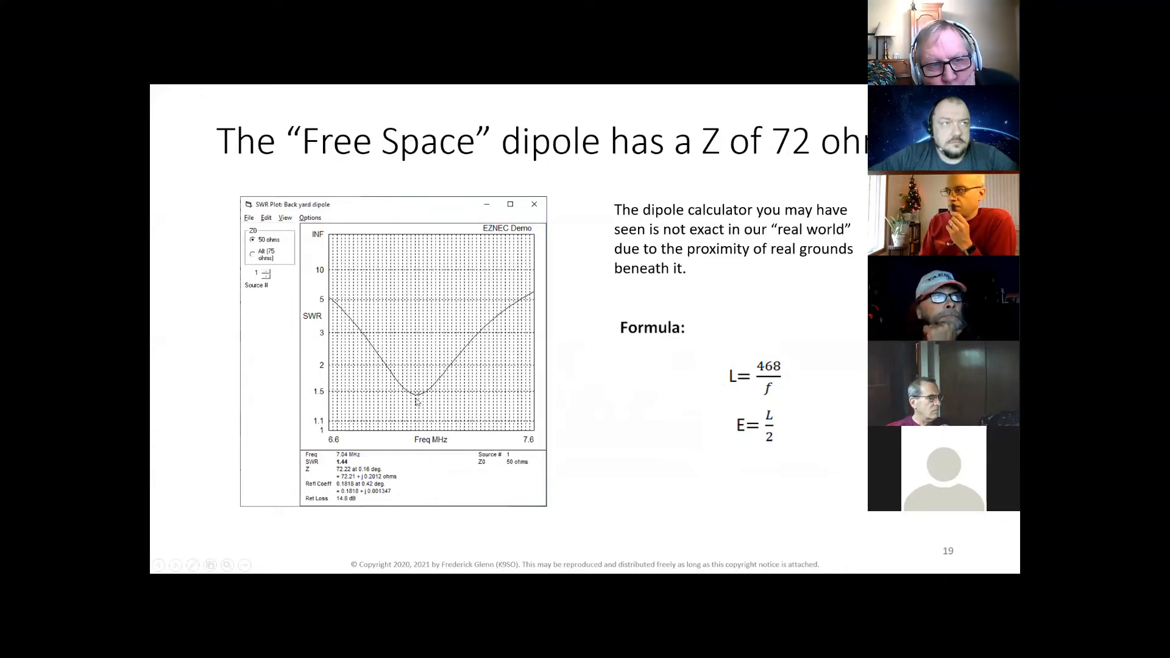
click(349, 463)
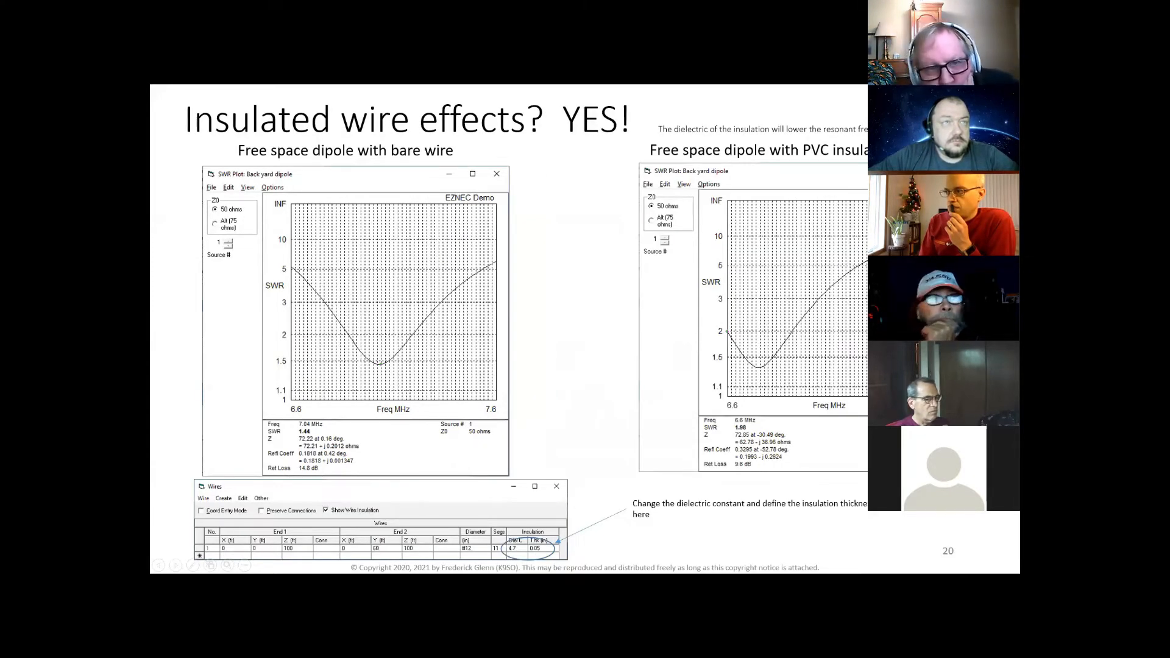
key(Escape)
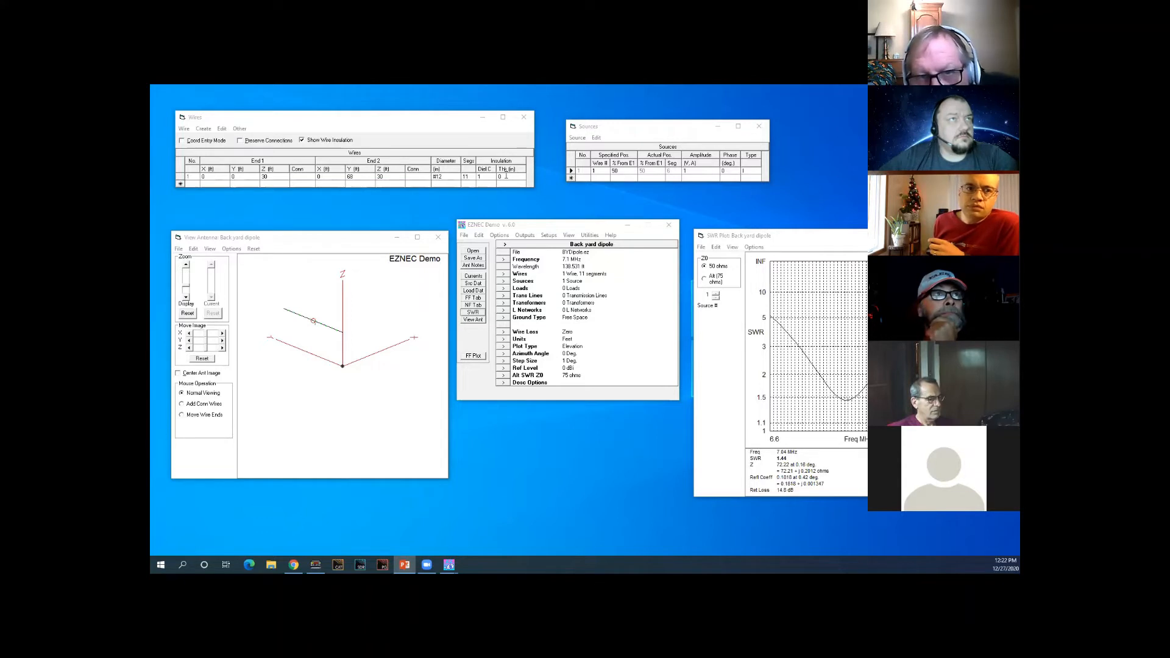
Step: Define the wire's insulation with a dielectric constant of 4.7 and a thickness of 0.05 in
click(479, 176)
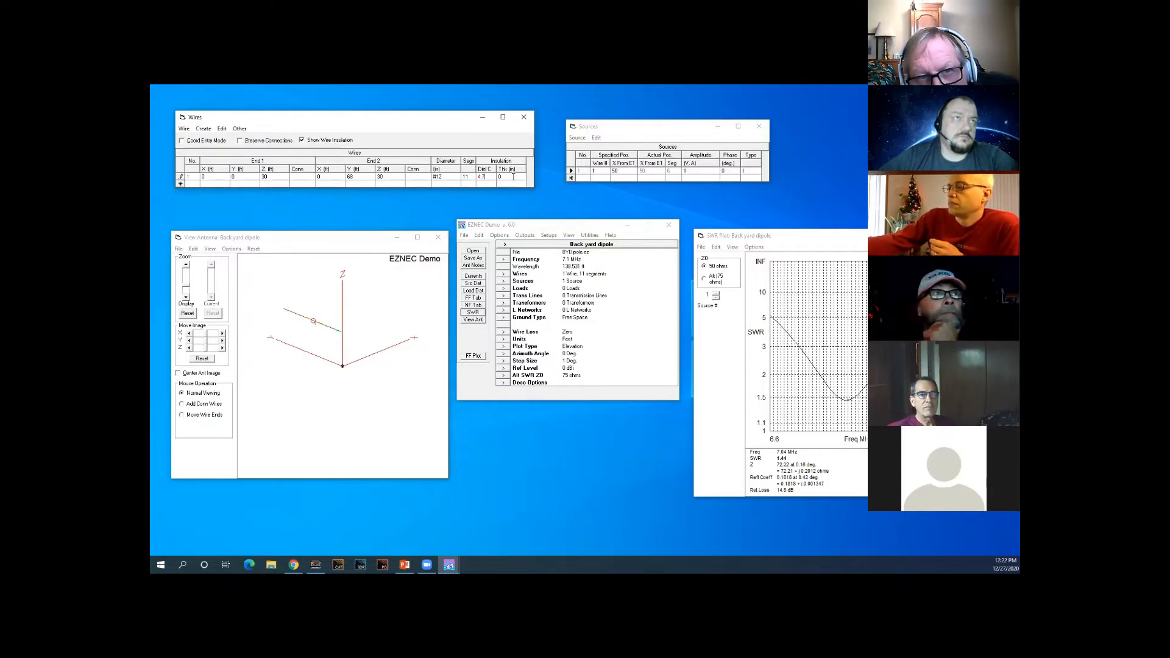
click(508, 177)
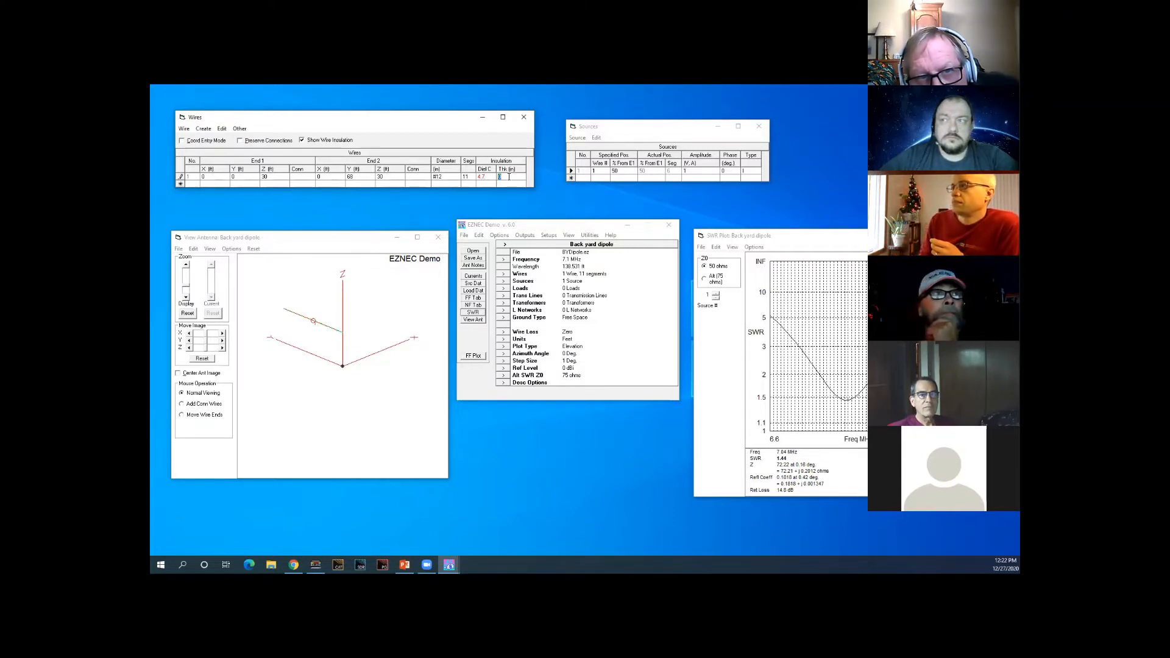
text(.)
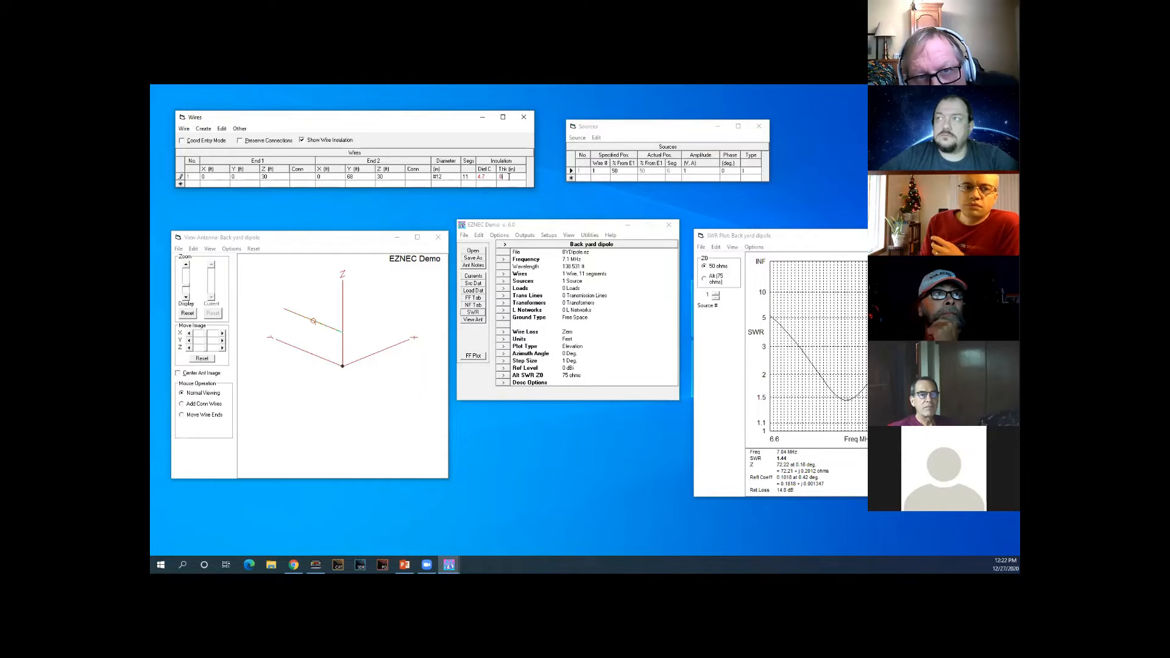
text(05)
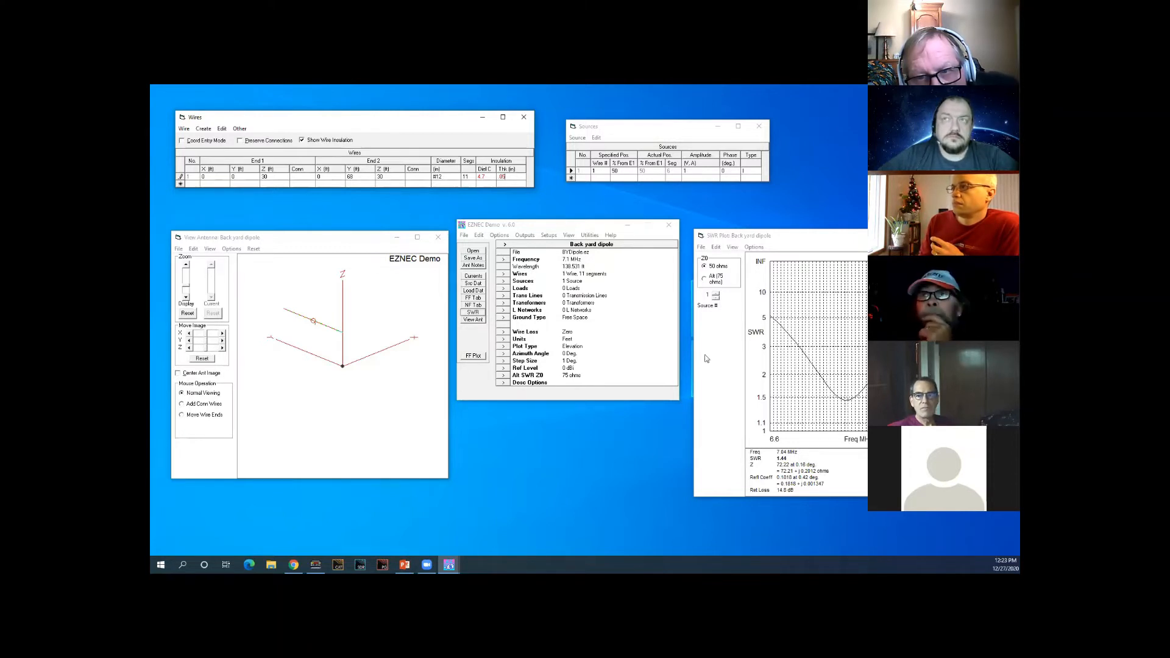
click(846, 402)
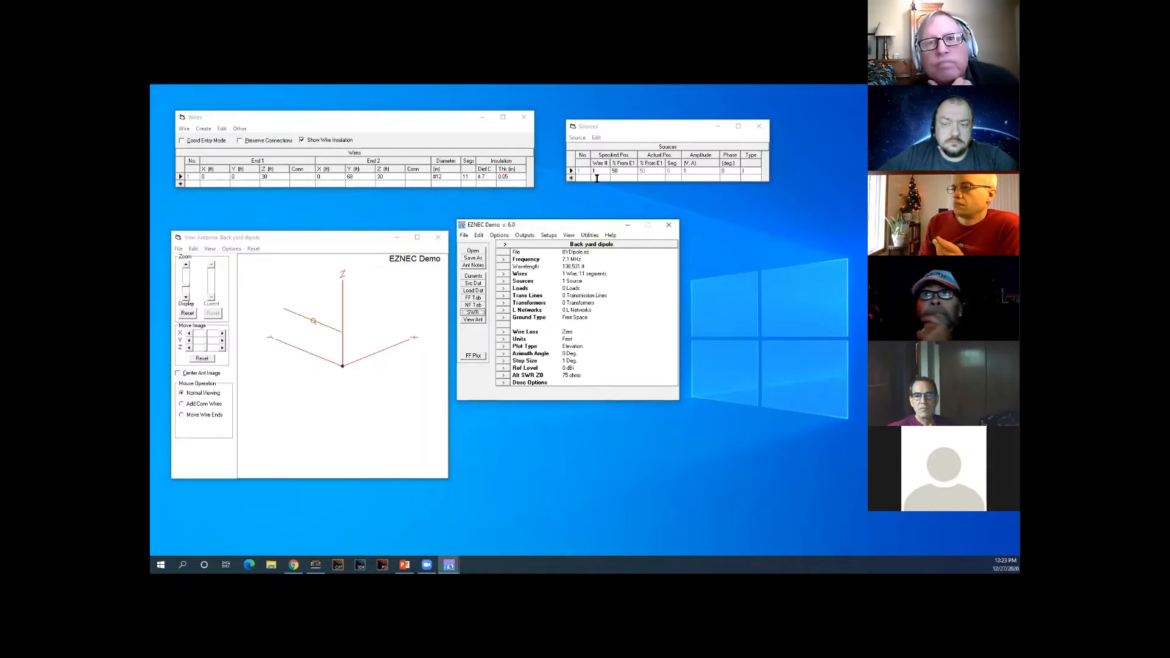
Step: Sweep the SWR of the insulated dipole from 6.6 to 7.6 MHz in 0.02 MHz steps and check the slides
click(476, 314)
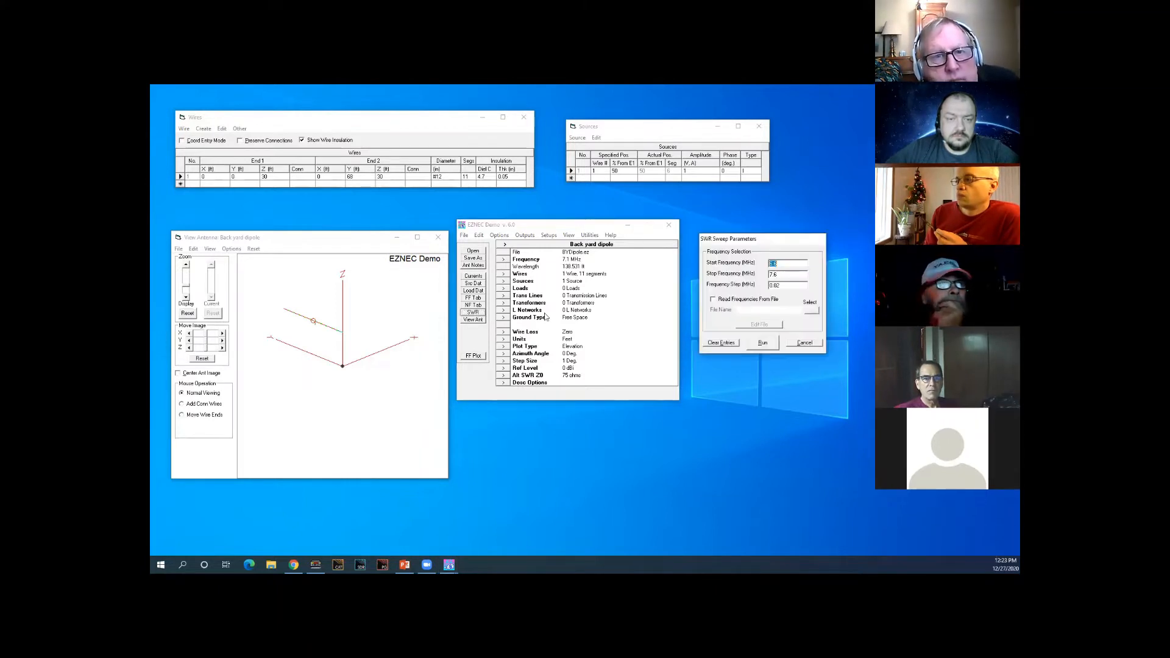
click(762, 346)
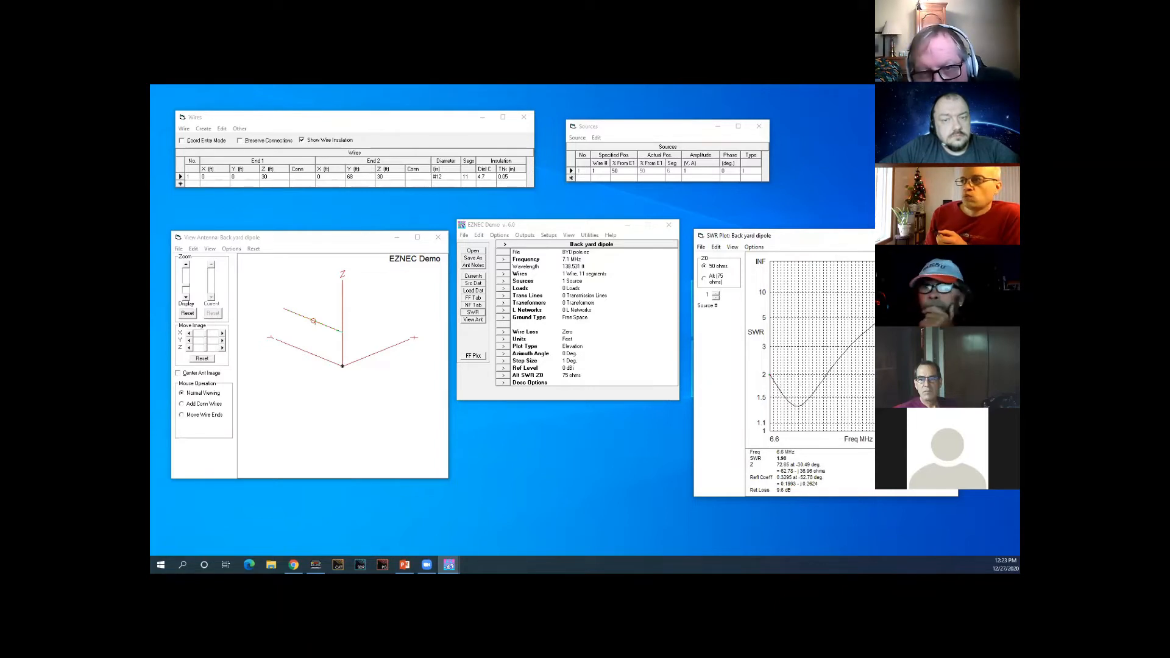
key(alt+Tab)
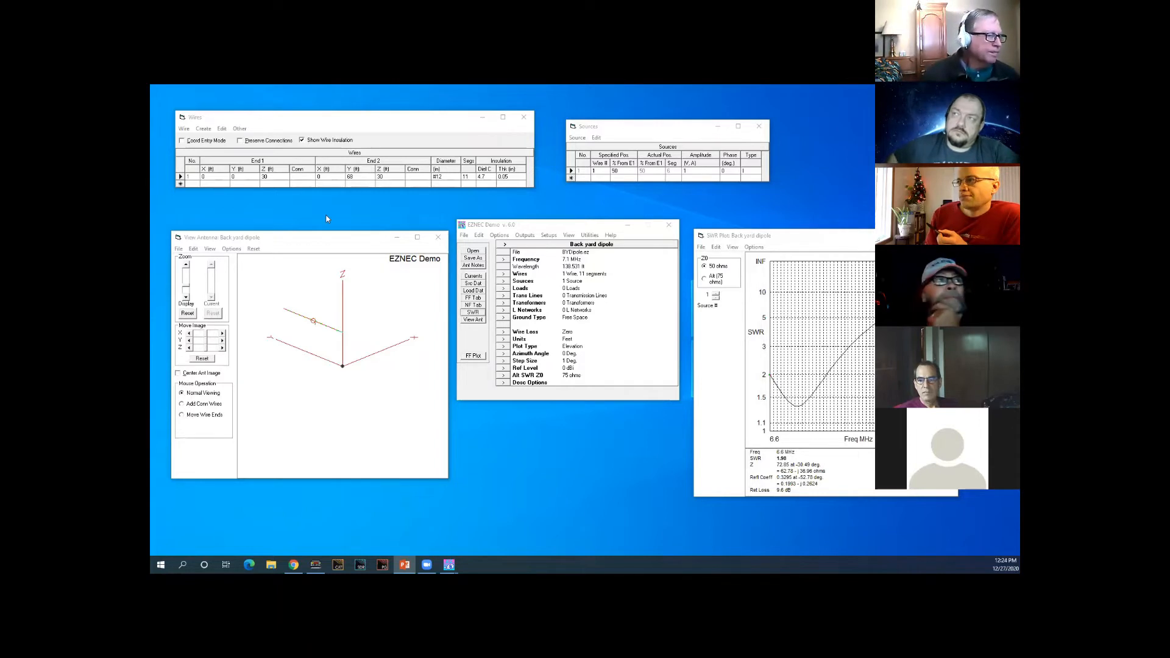
Step: Set the Z height of both ends of the dipole wire to 60 ft
click(284, 174)
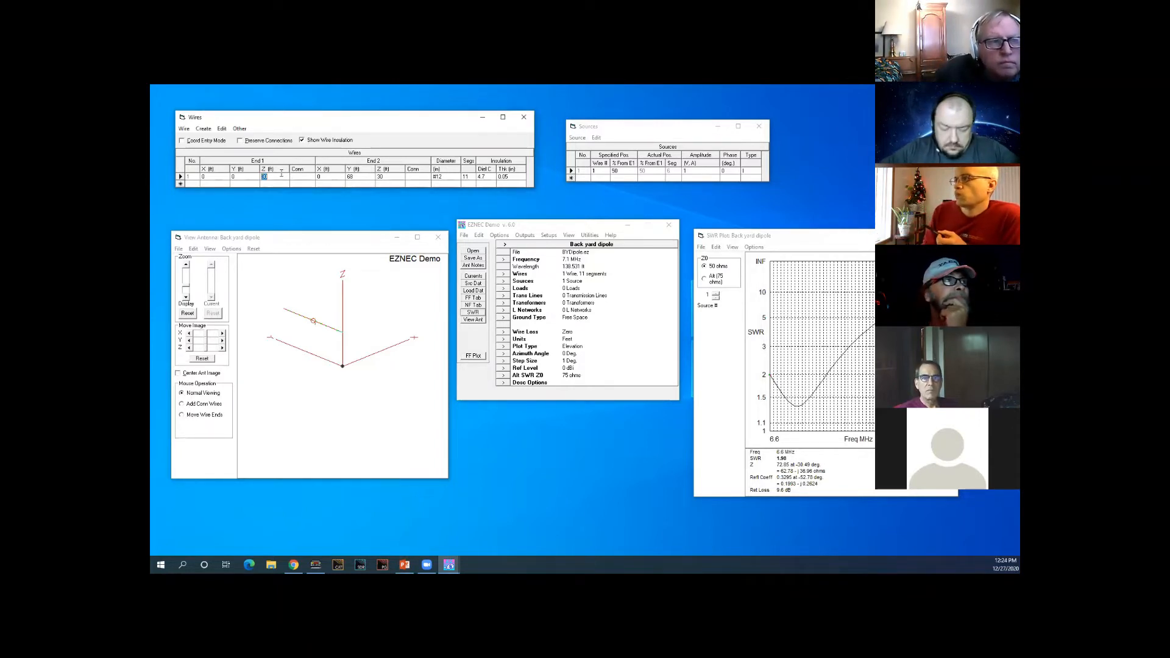
click(396, 178)
text(6)
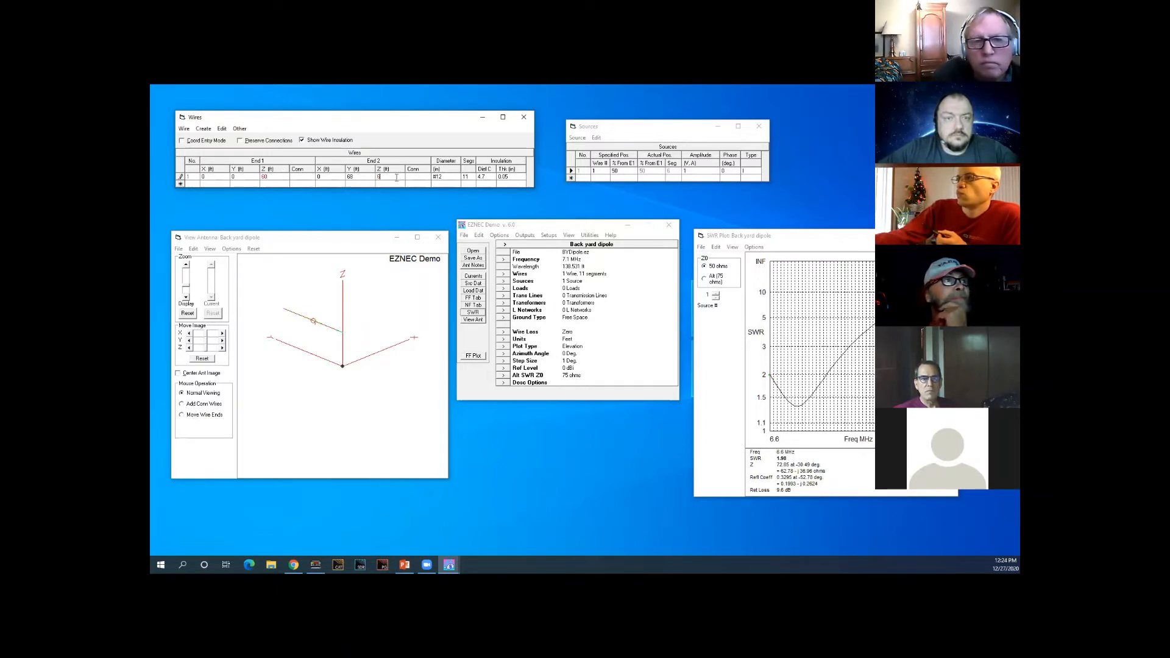
text(0)
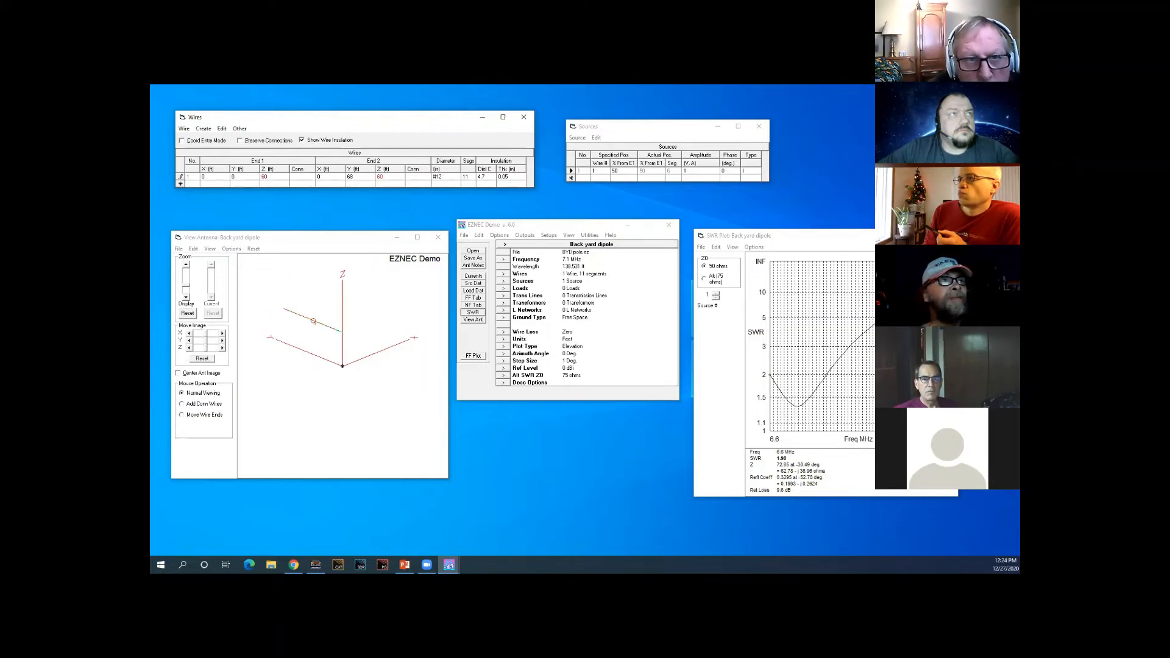
key(alt+Tab)
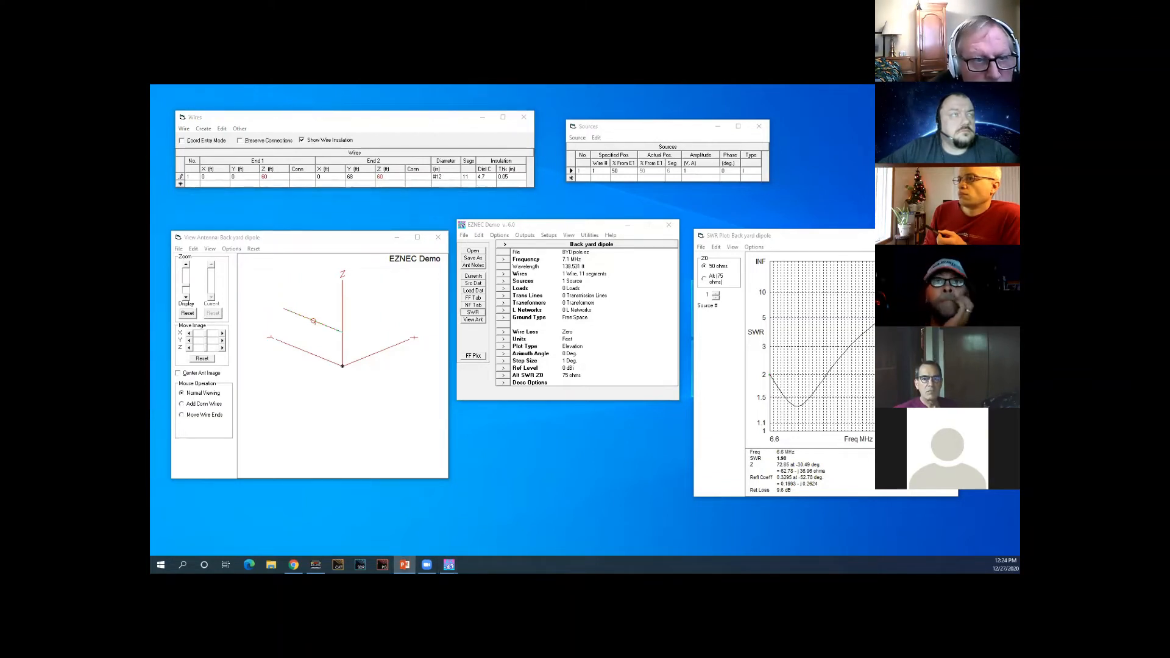
Step: Remove the wire's insulation by setting its dielectric constant to 1 and its thickness to 0
click(482, 176)
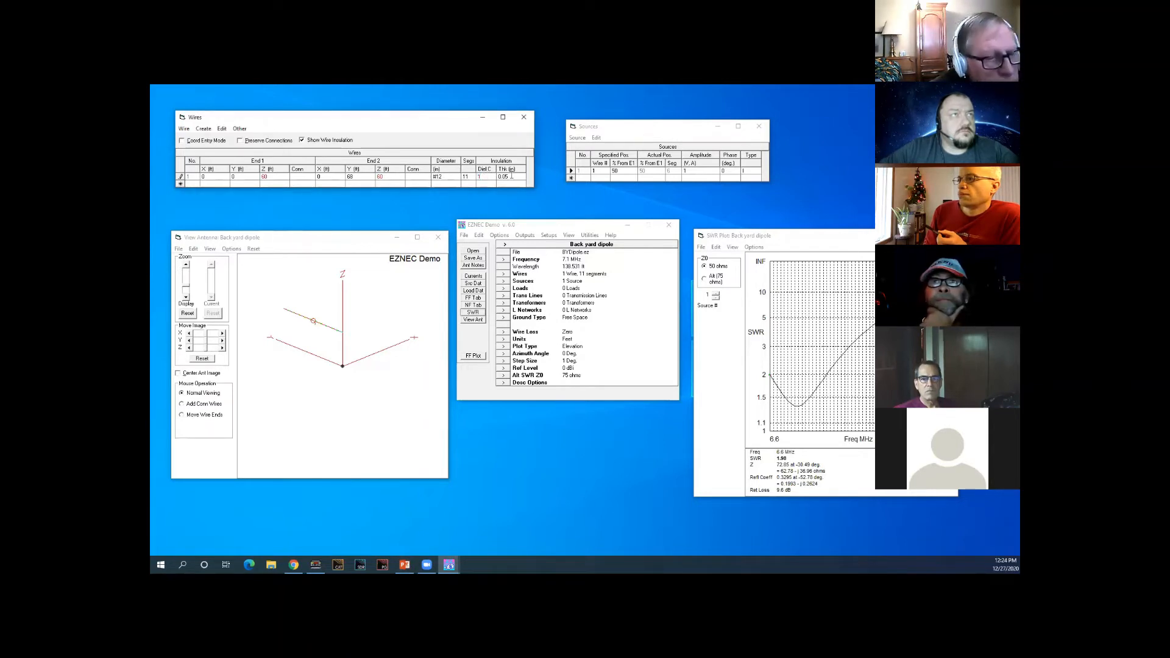
click(514, 176)
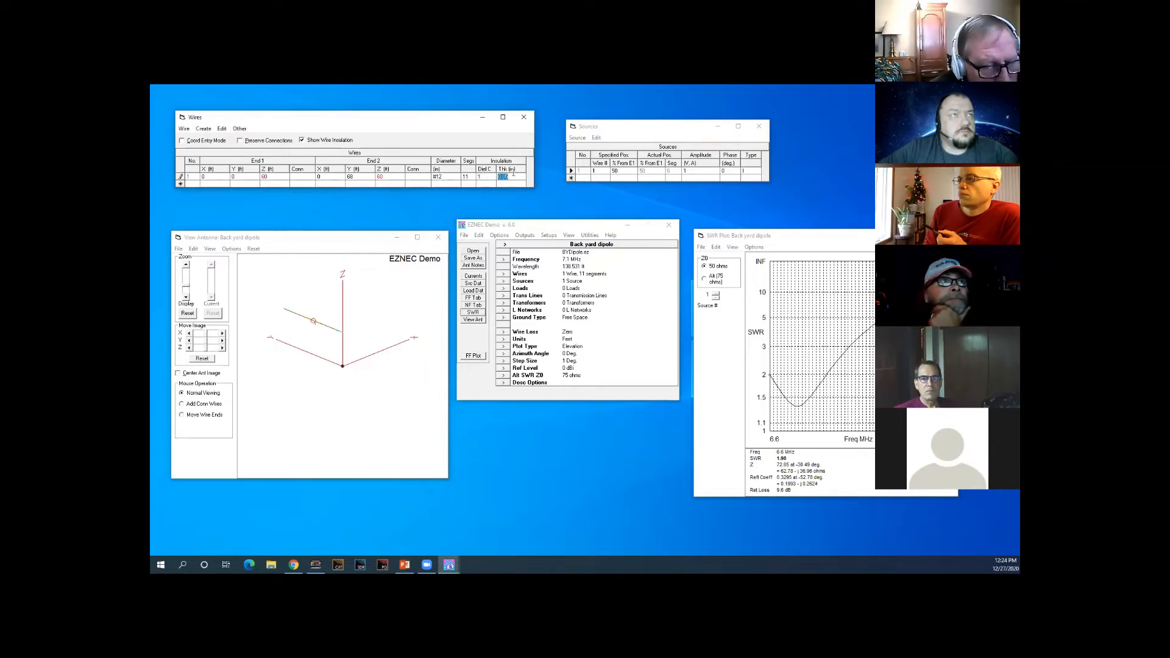
text(0)
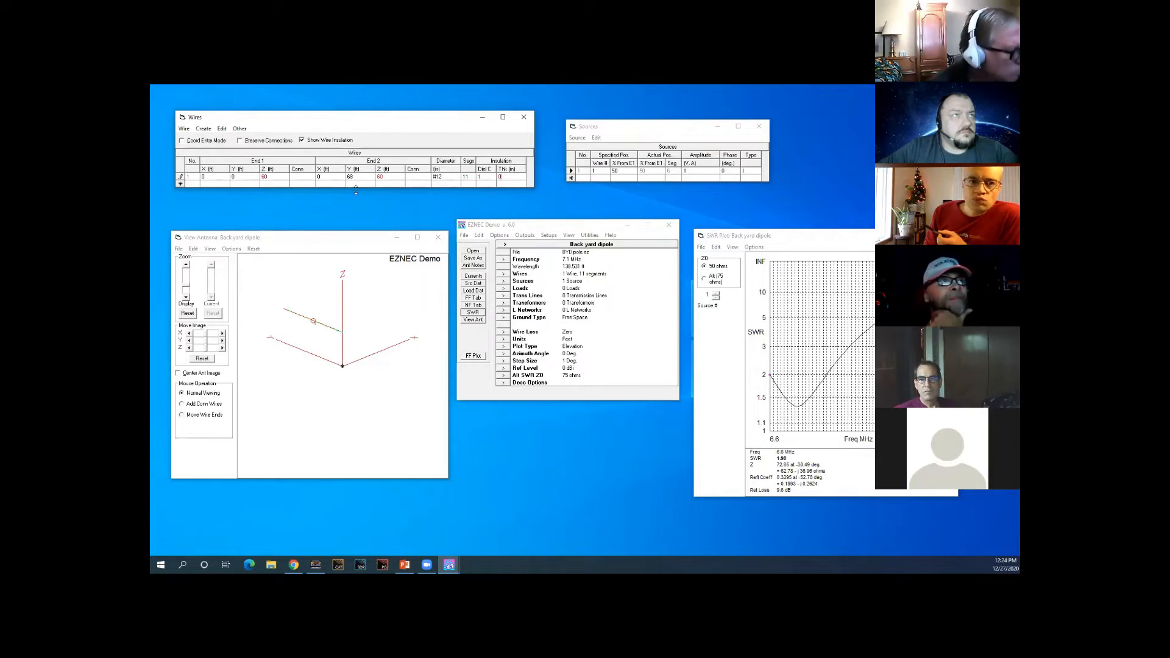
click(350, 183)
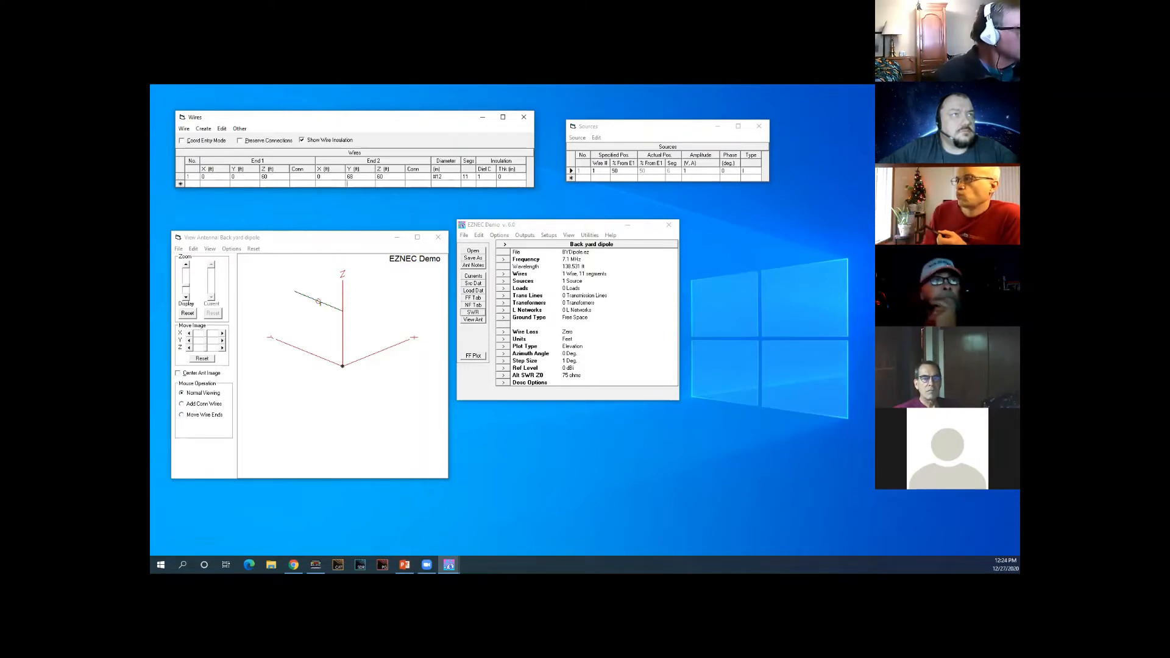
Step: Change the far-field plot type to Azimuth
key(alt+Tab)
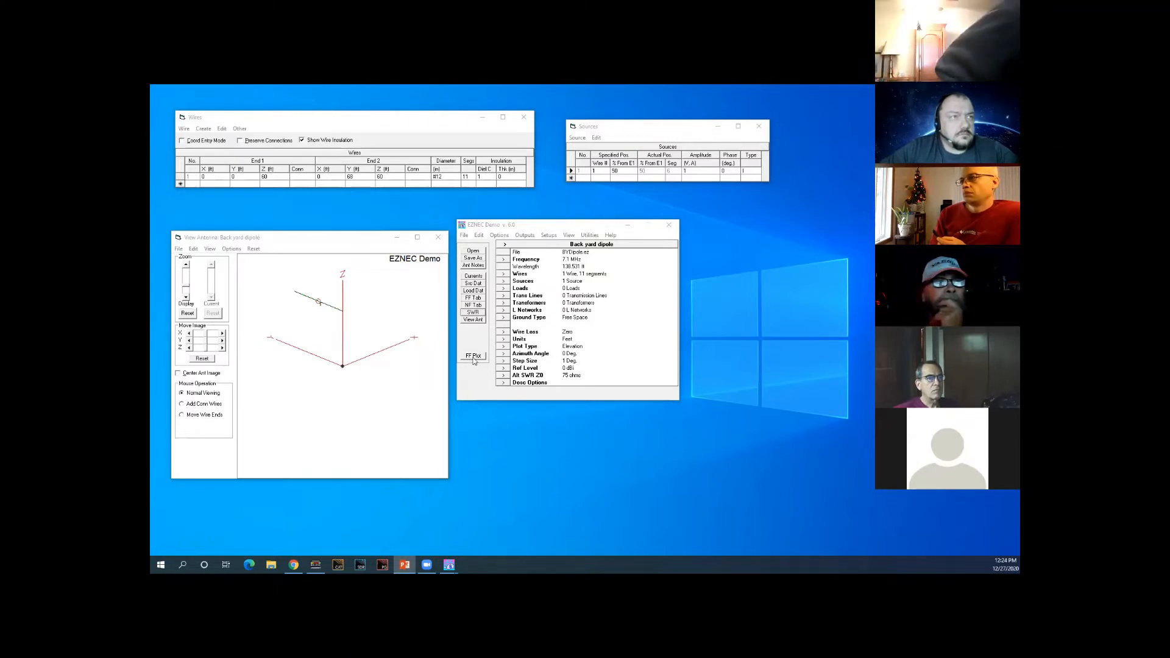
click(503, 346)
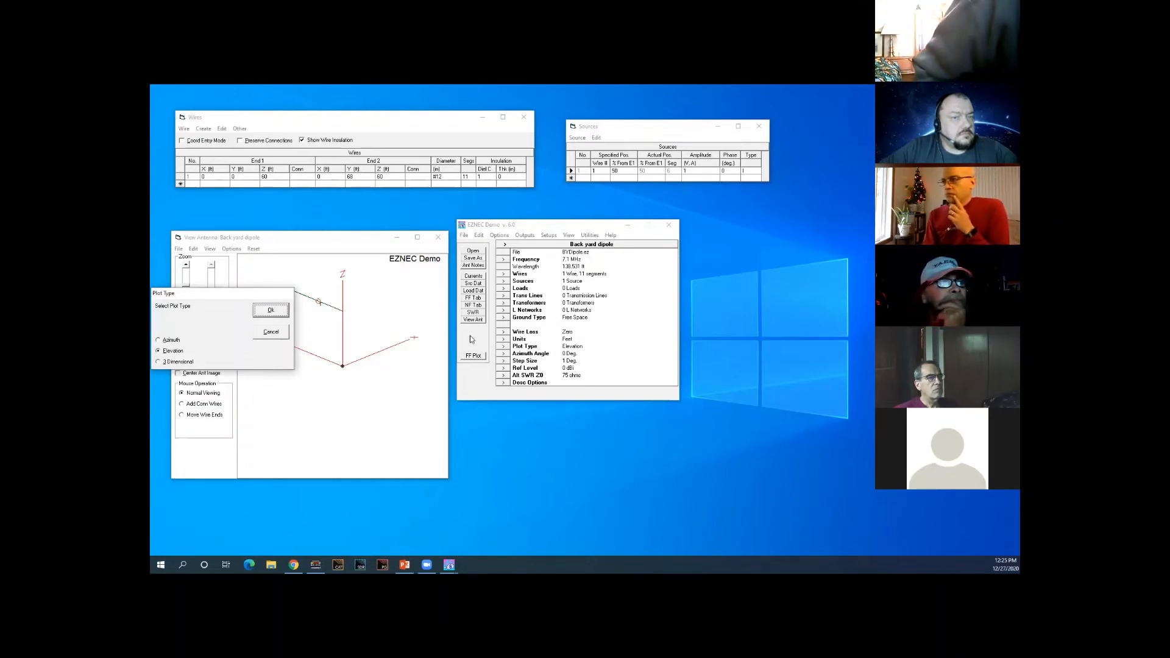
click(159, 340)
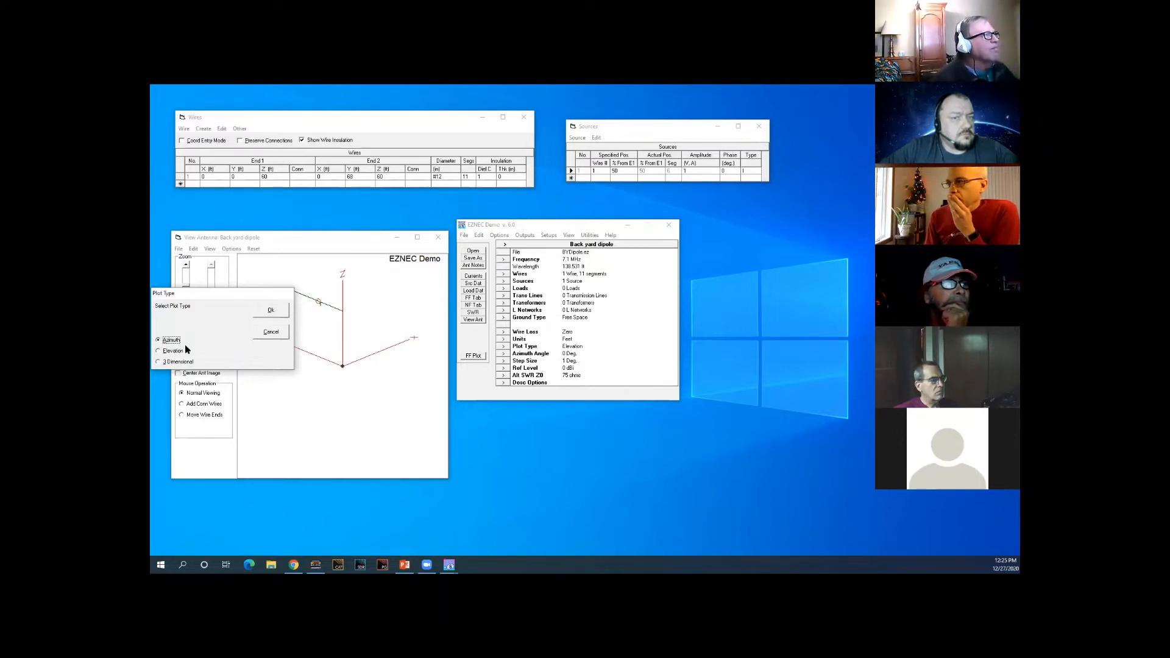
click(272, 312)
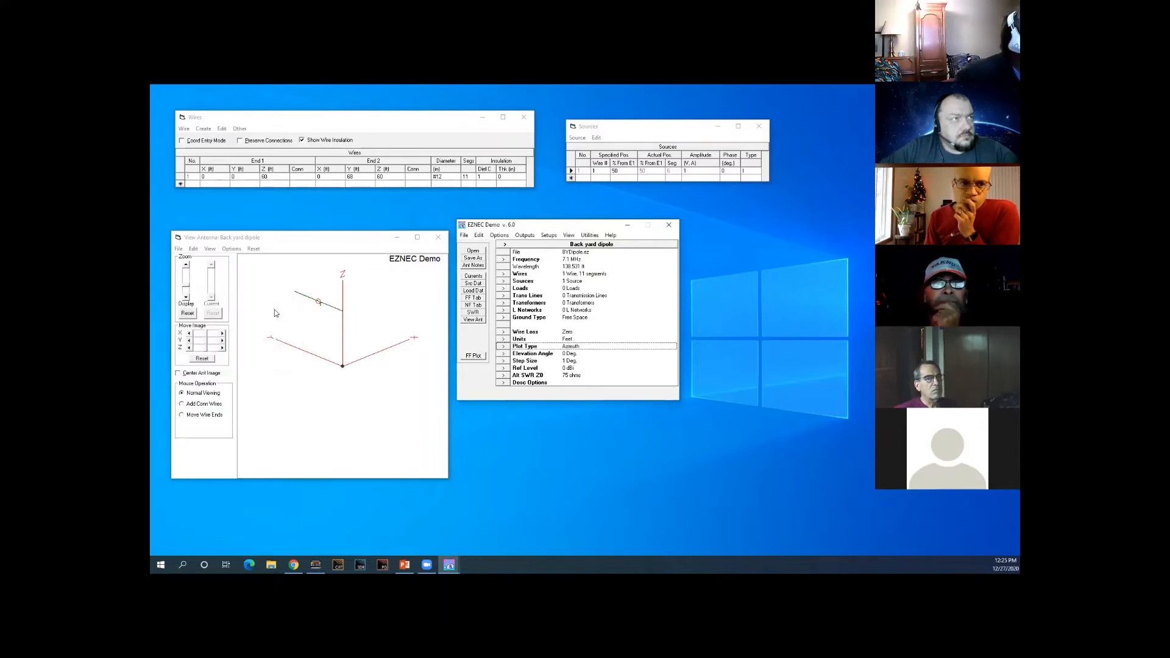
Step: Set the azimuth plot's elevation angle to 20 degrees and generate the far-field plot
click(503, 356)
click(503, 356)
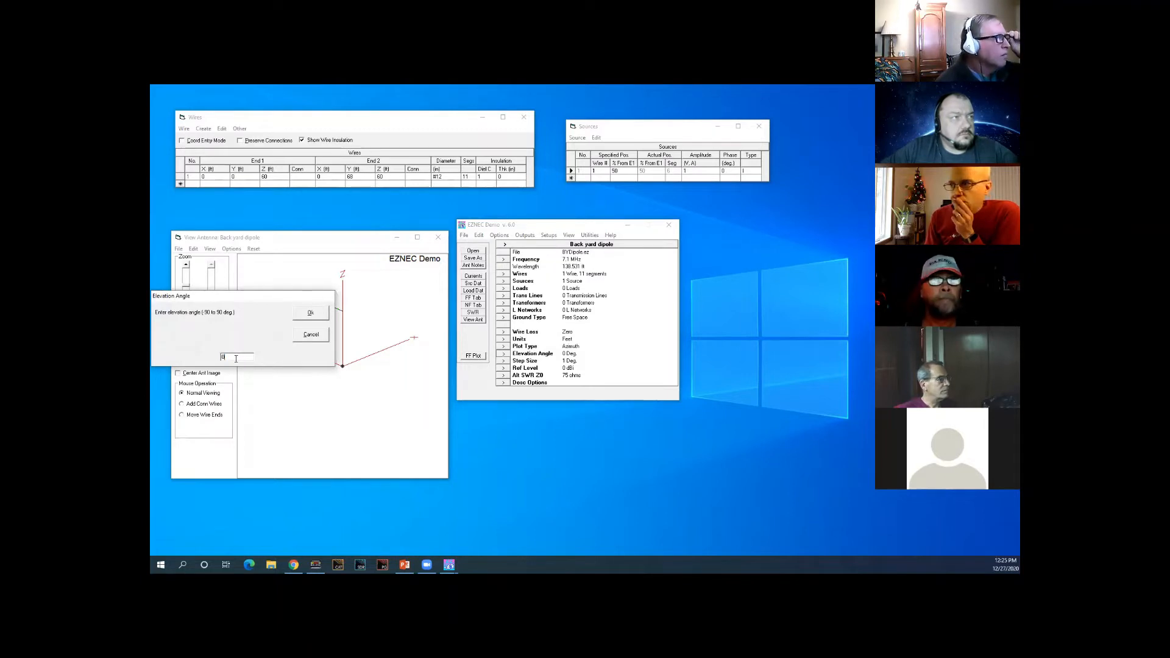
key(BackSpace)
text(2)
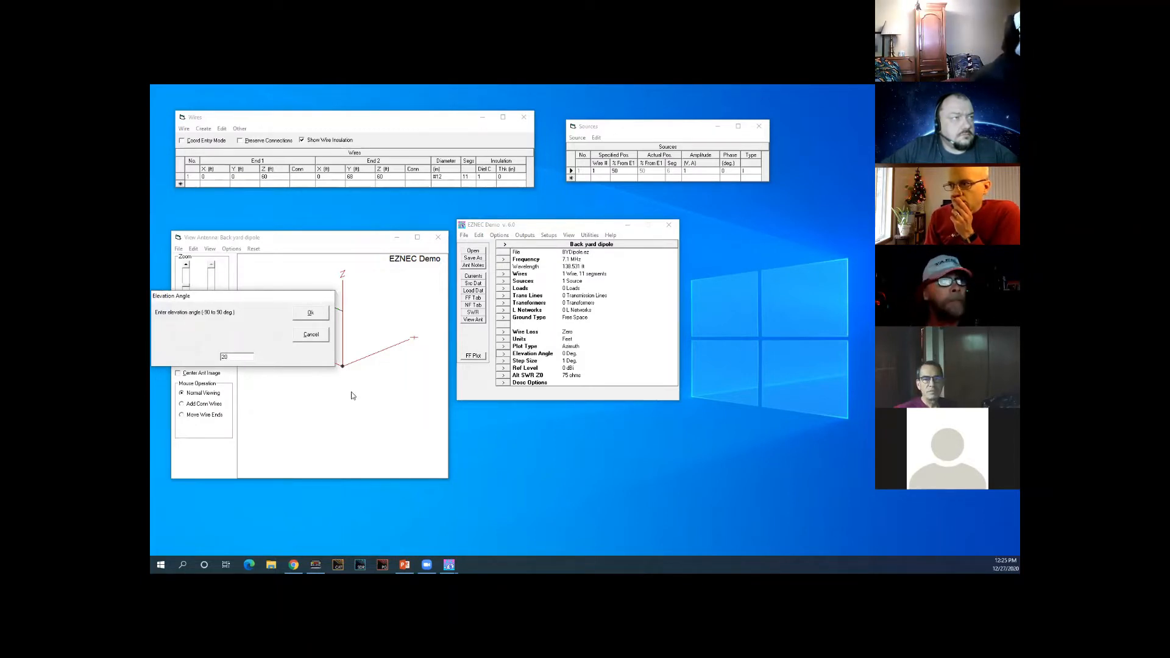
click(310, 313)
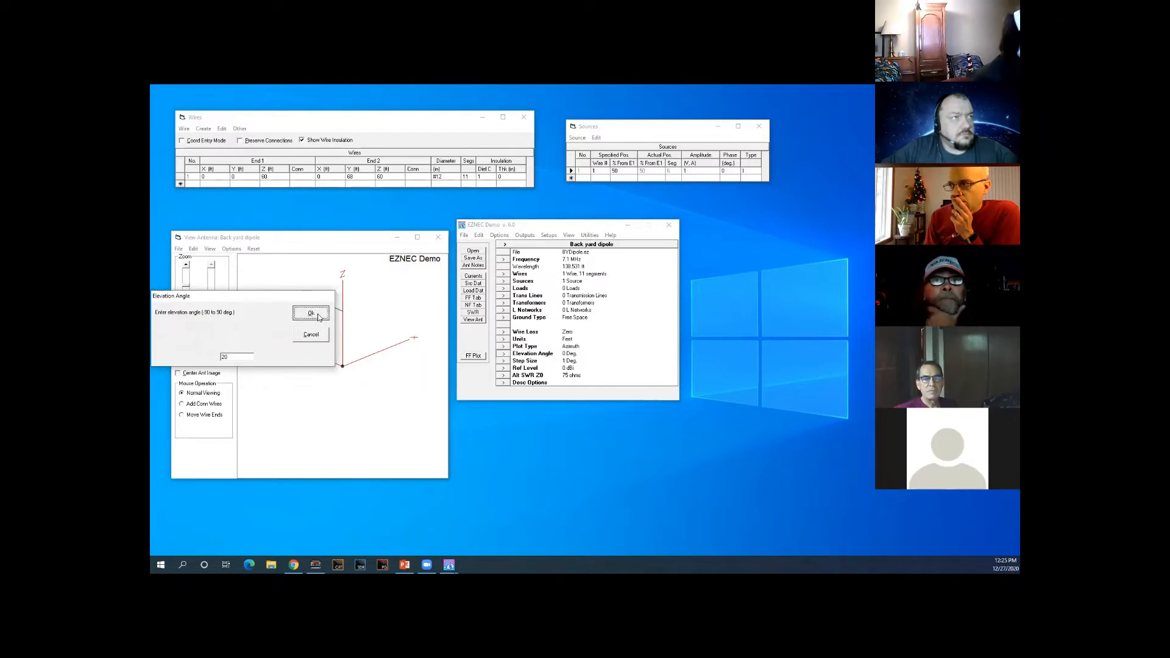
click(468, 356)
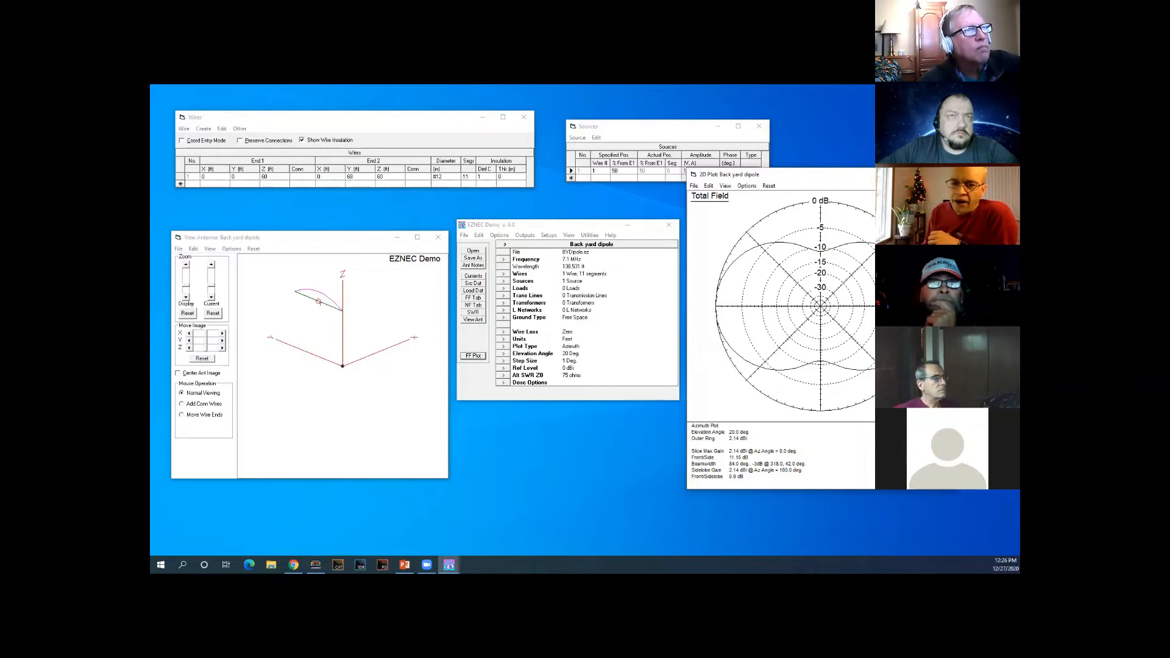
Step: Change the plot type to Elevation and generate the far-field plot of the free-space dipole
key(alt+Tab)
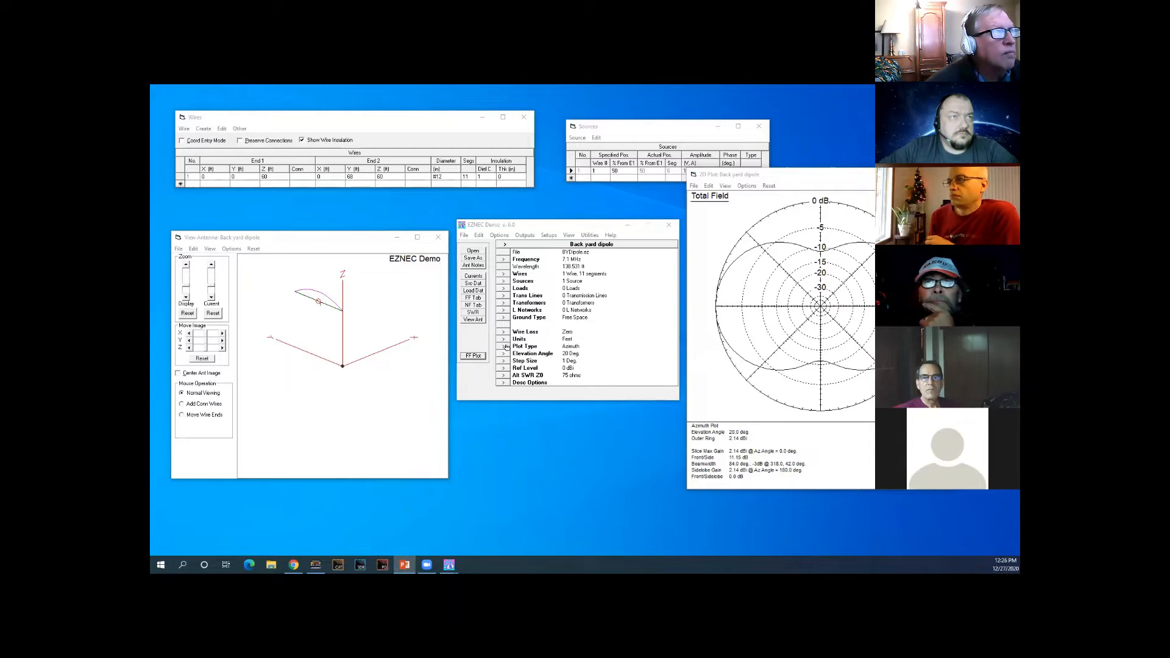
click(504, 346)
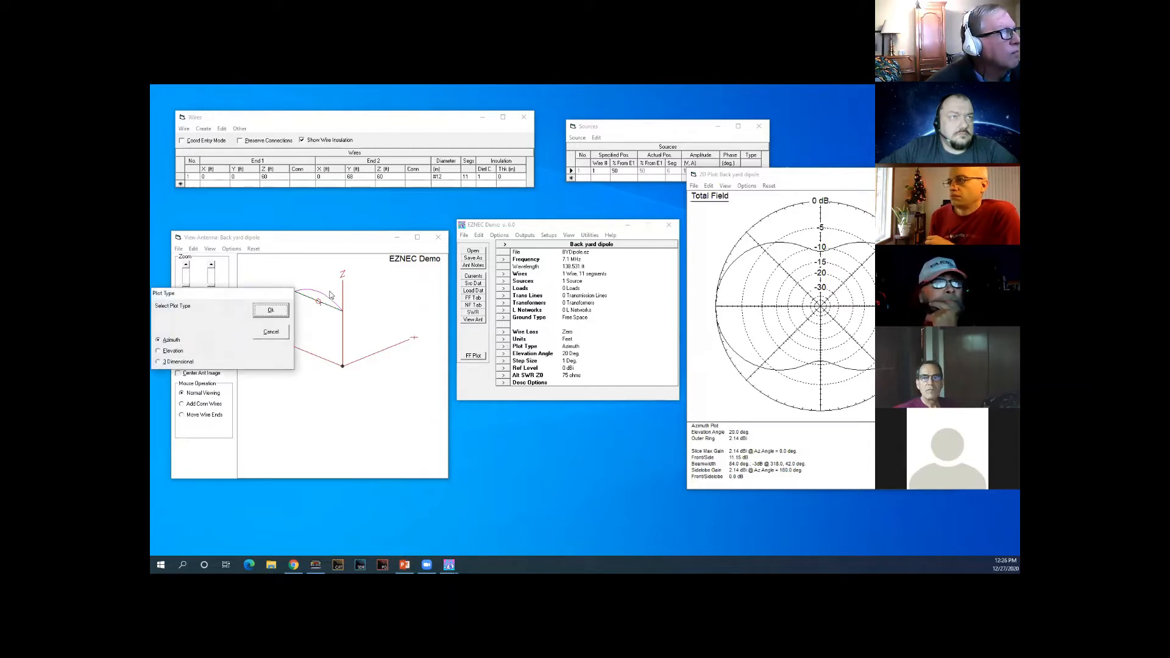
click(161, 352)
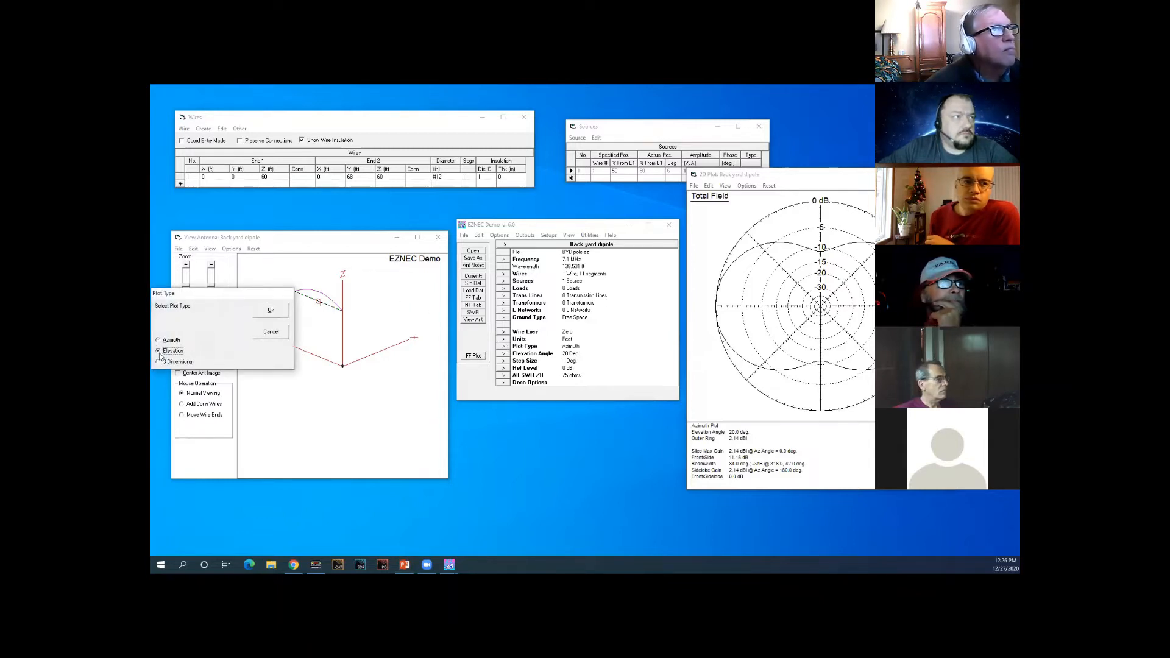
click(270, 312)
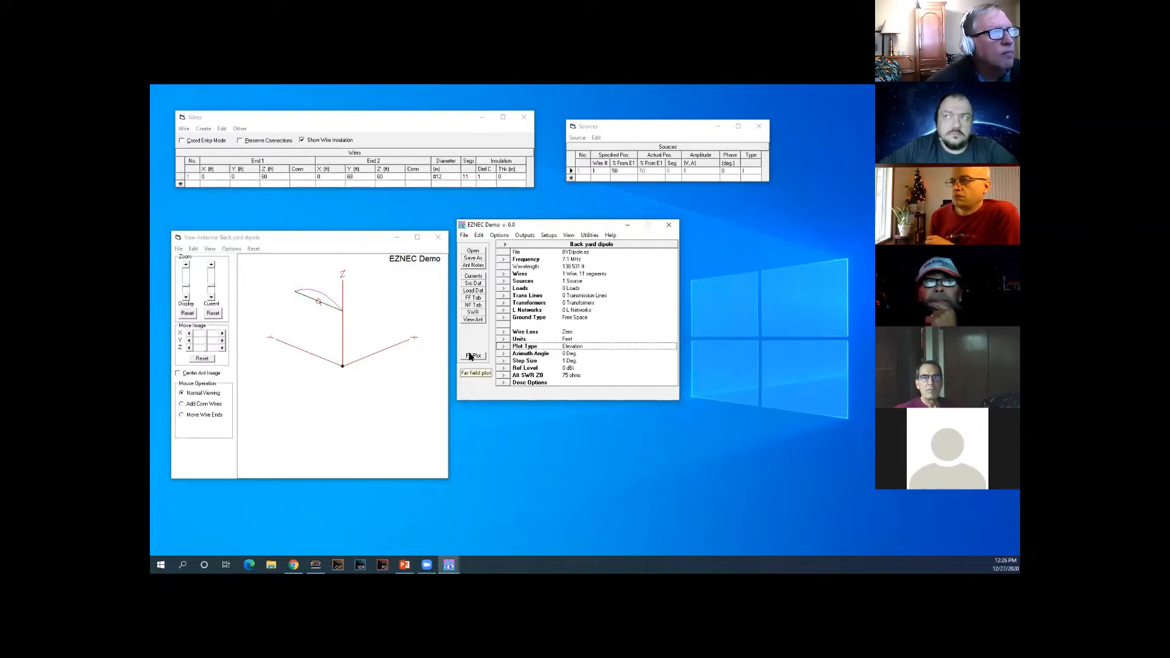
click(470, 356)
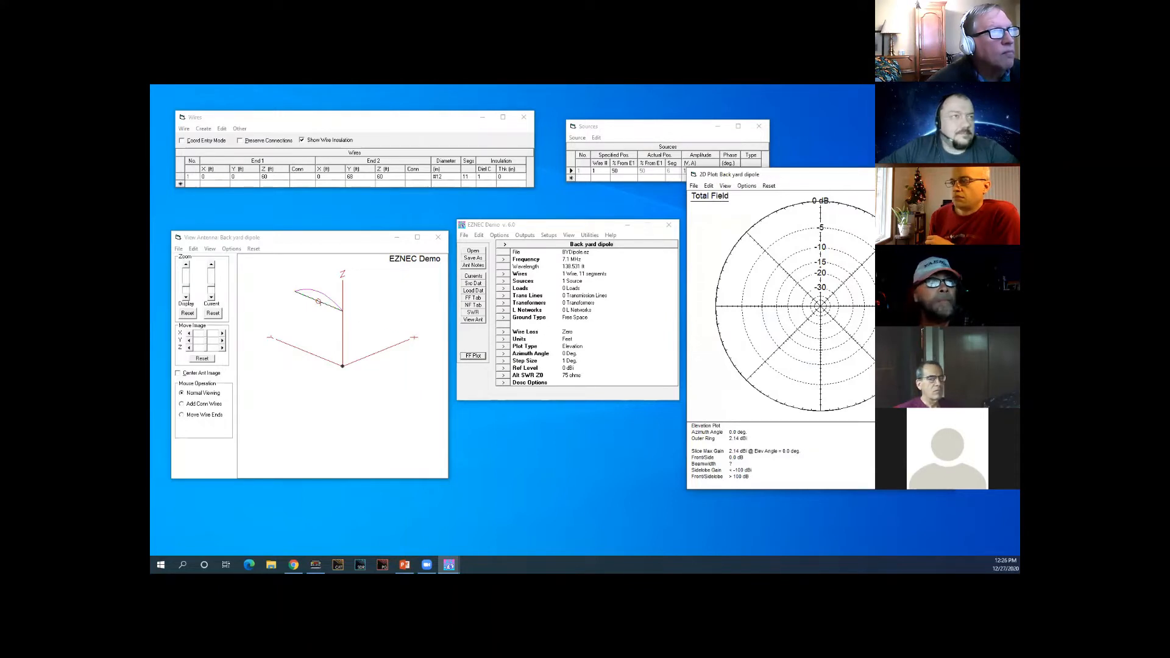
Step: Switch to PowerPoint to review the slides on the 60-foot dipole's azimuth and elevation patterns, and return to EZNEC
key(alt+Tab)
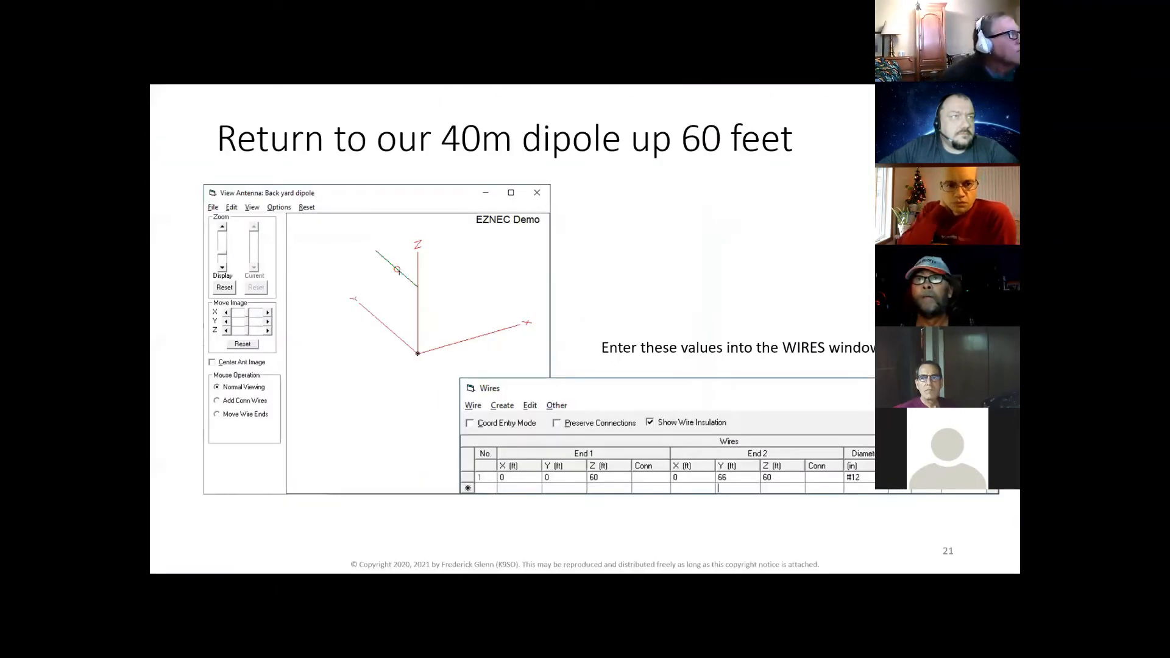
key(Right)
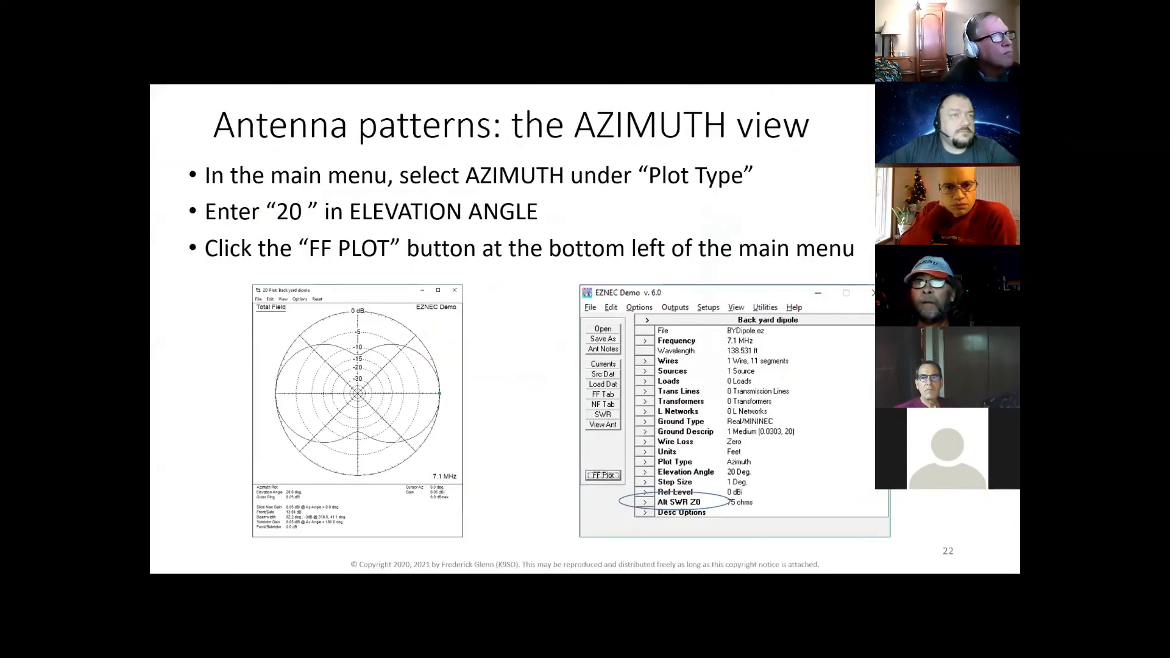
key(Right)
key(Right)
key(Left)
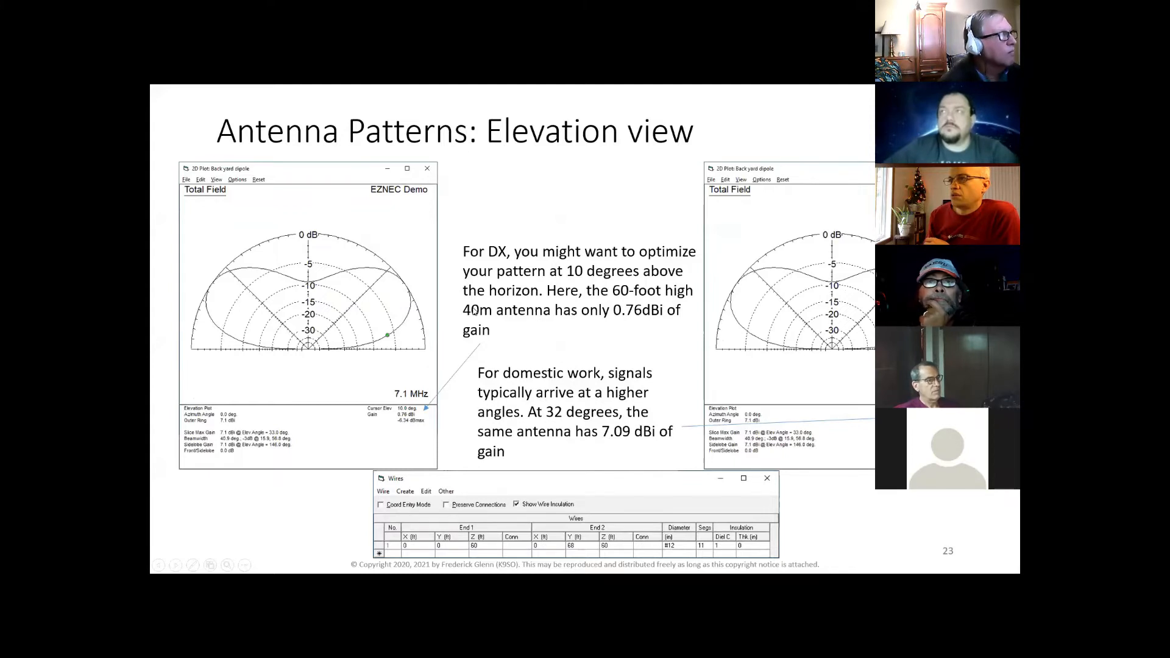
key(Left)
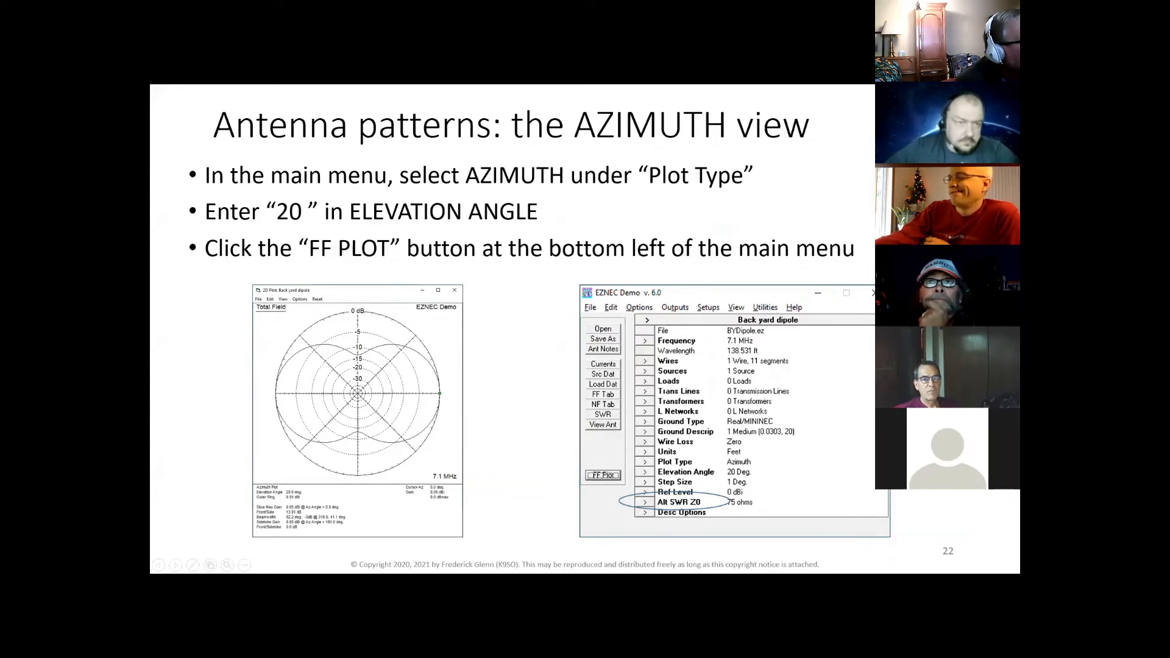
key(Right)
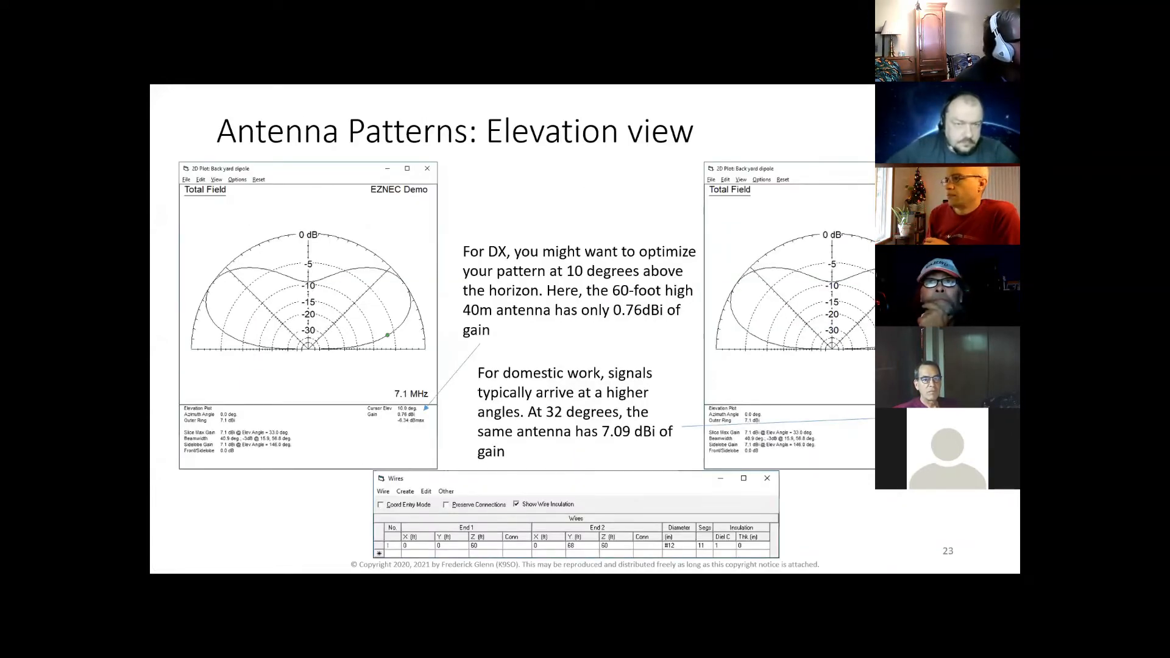
key(Escape)
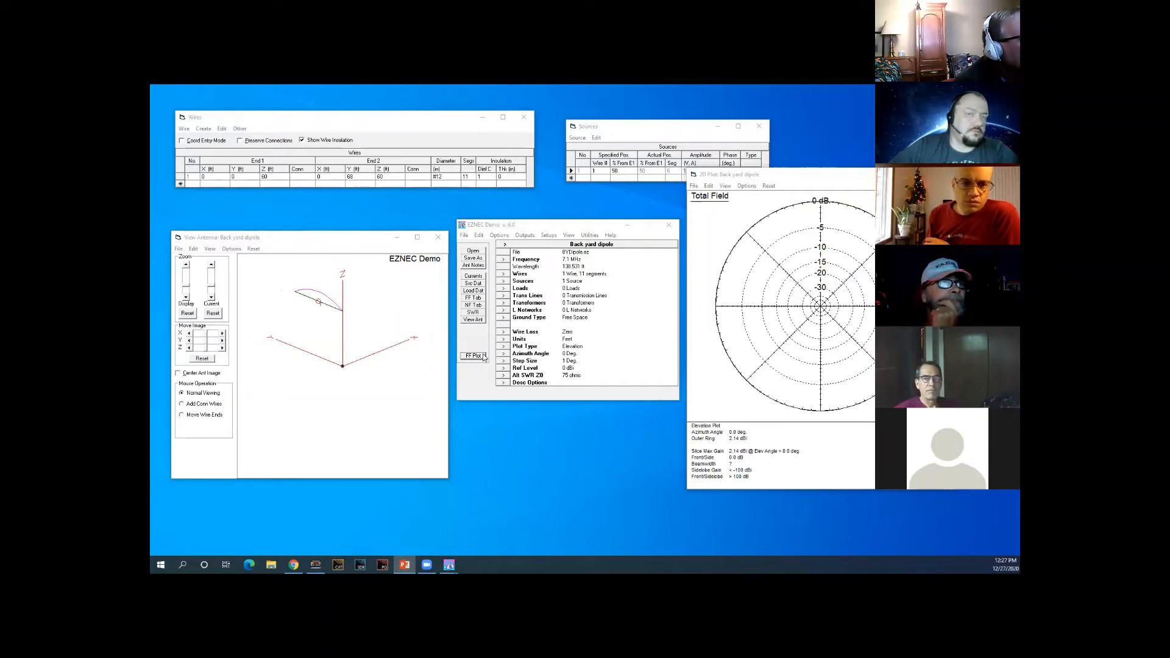
Step: Change the ground type to Real with the MININEC option and regenerate the elevation far-field plot
click(503, 318)
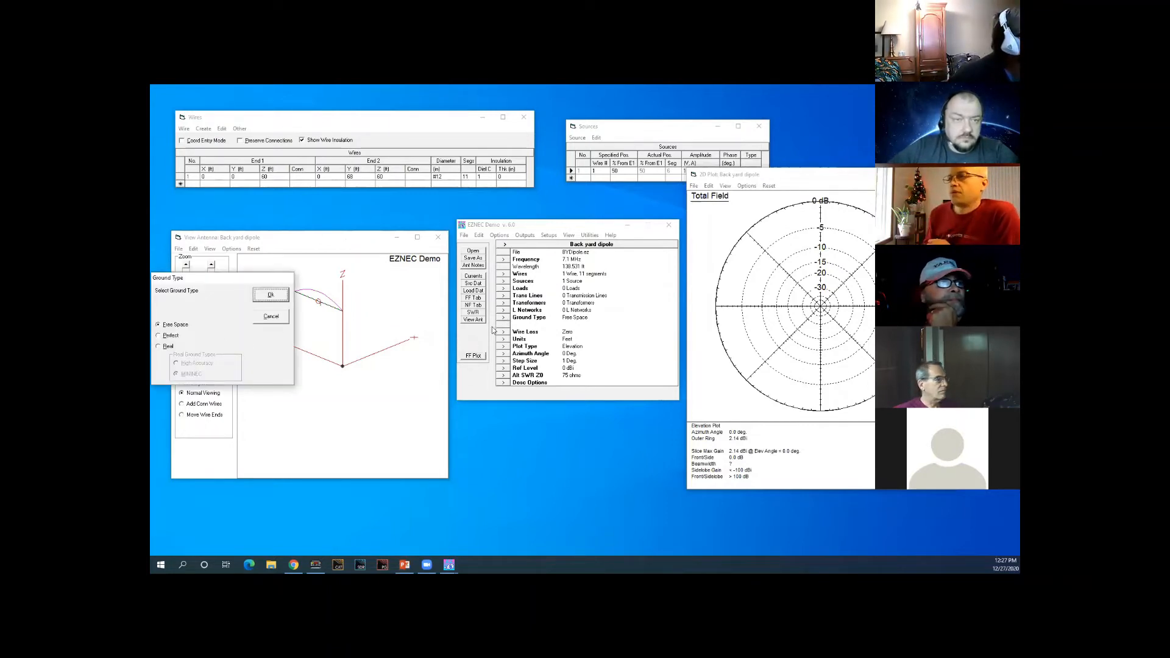
click(159, 347)
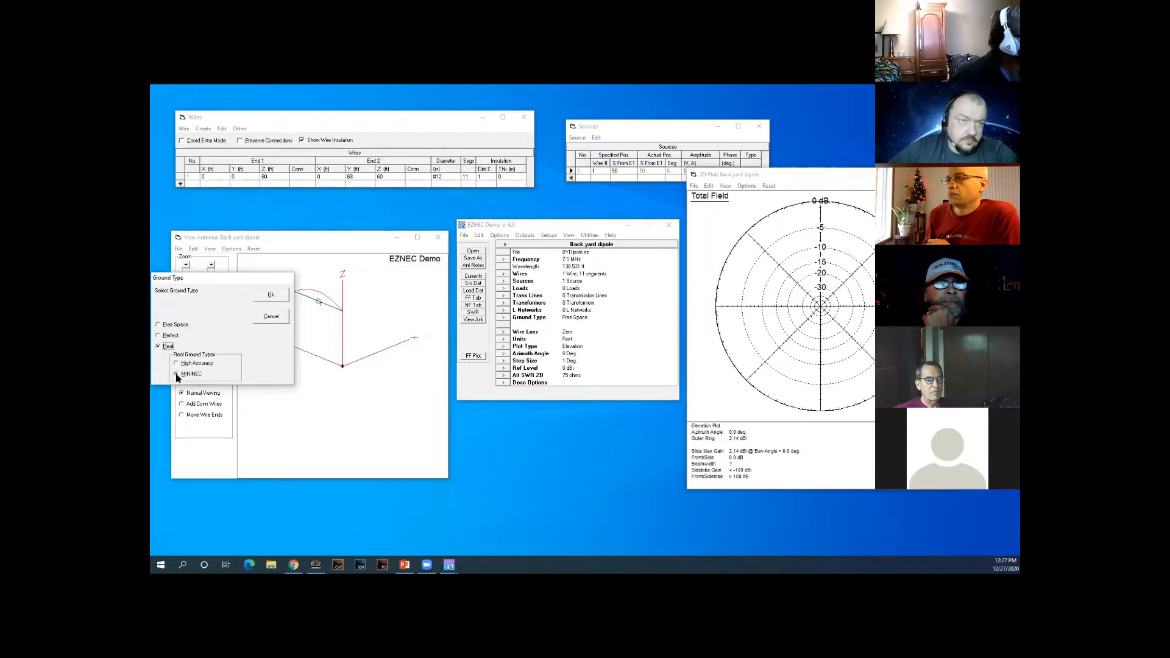
click(271, 296)
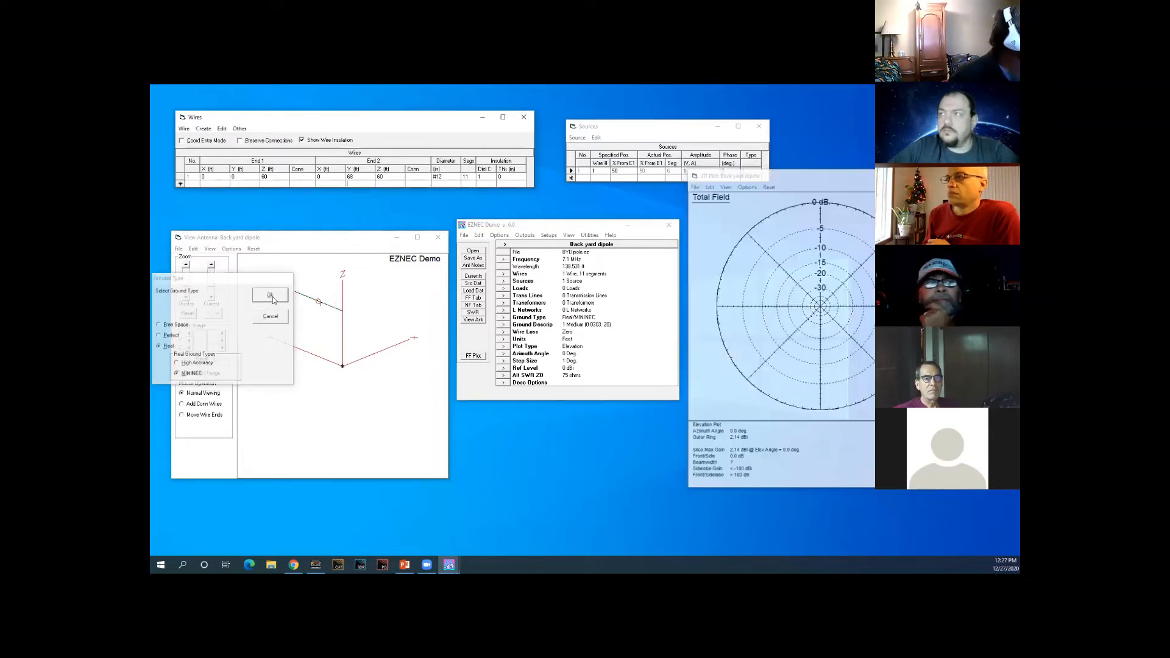
click(474, 355)
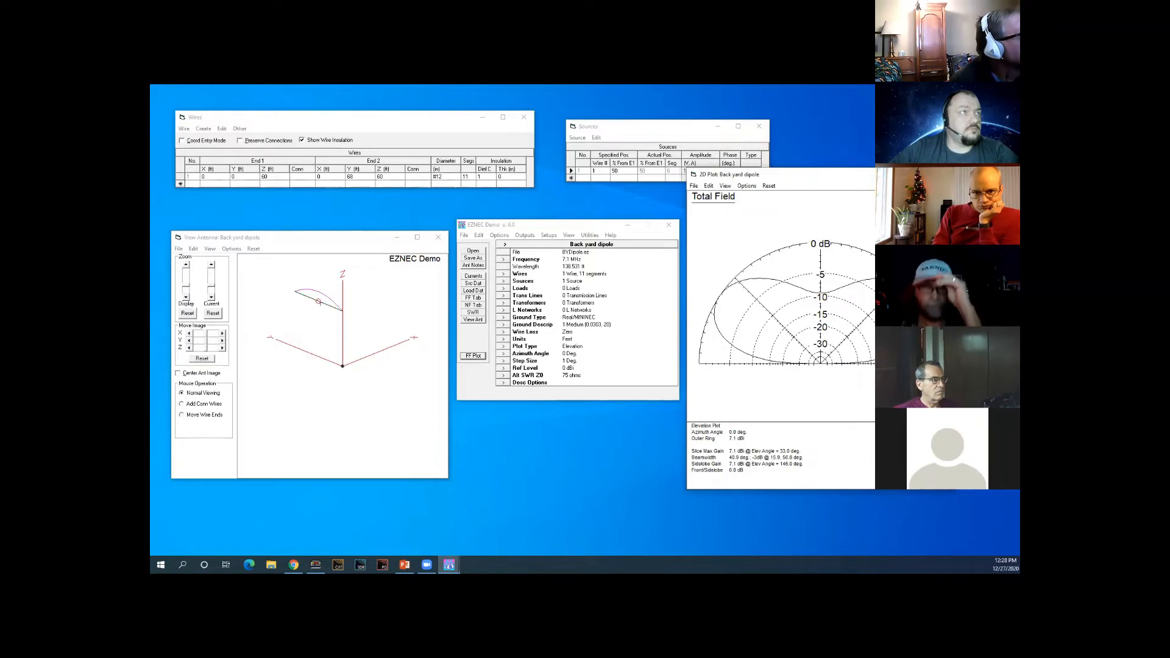
Step: Raise both ends of the dipole wire to a Z height of 300 ft and regenerate the elevation far-field plot
click(276, 177)
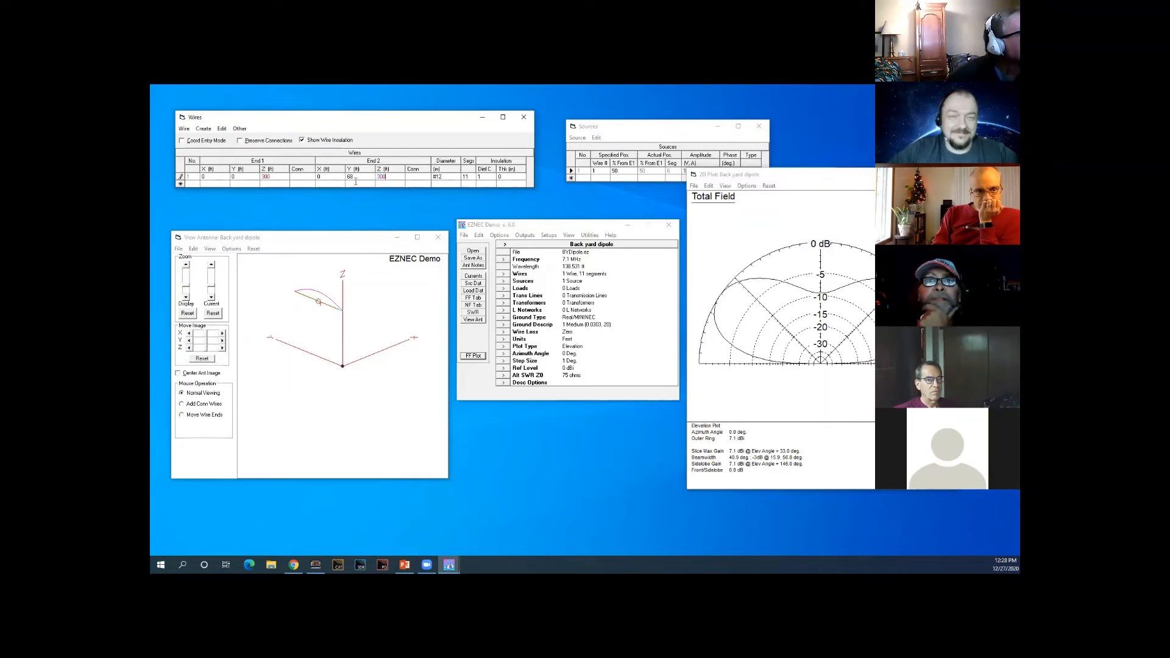
key(Return)
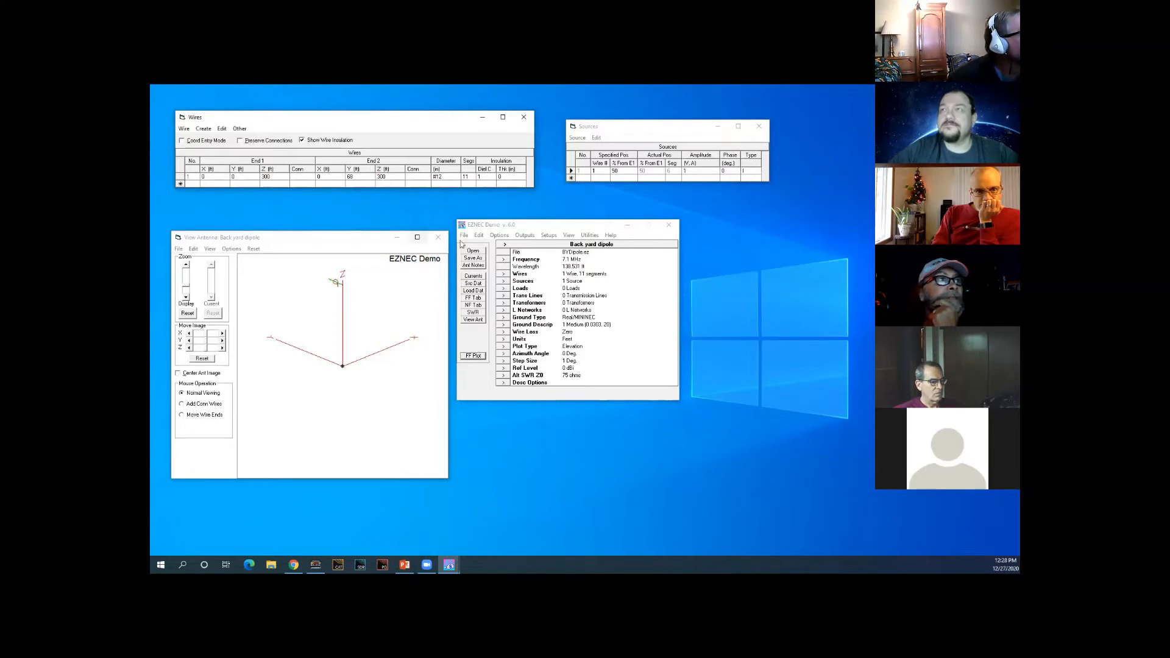
click(472, 355)
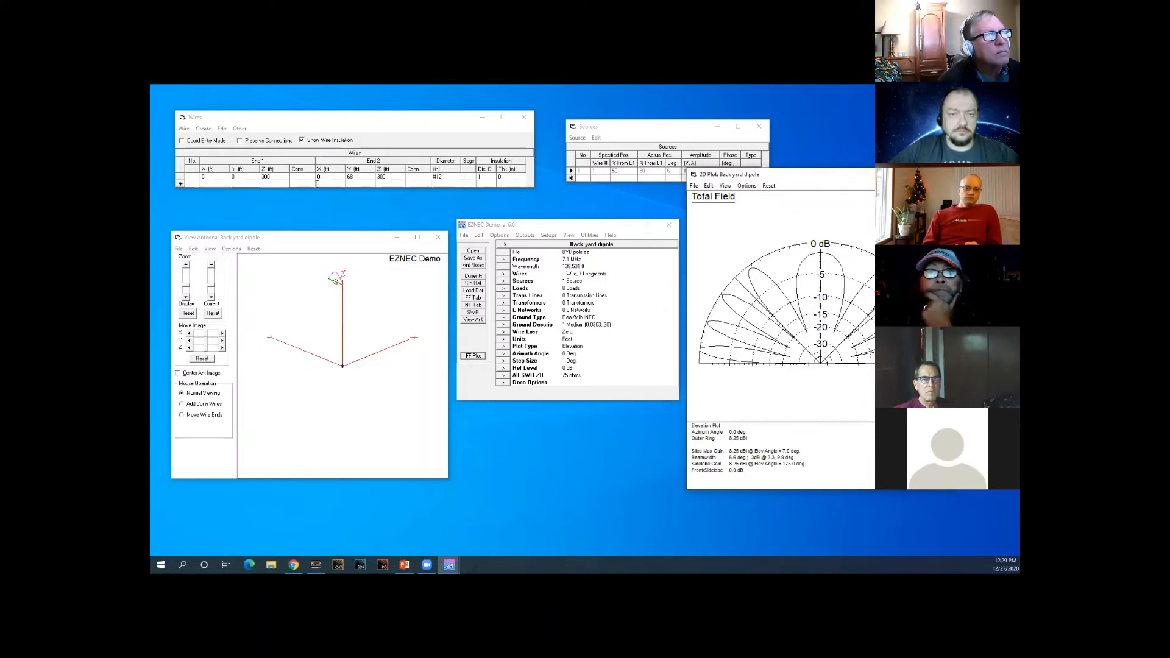
Step: Set the Z height of both dipole wire ends to 30 ft and regenerate the elevation far-field plot
click(282, 176)
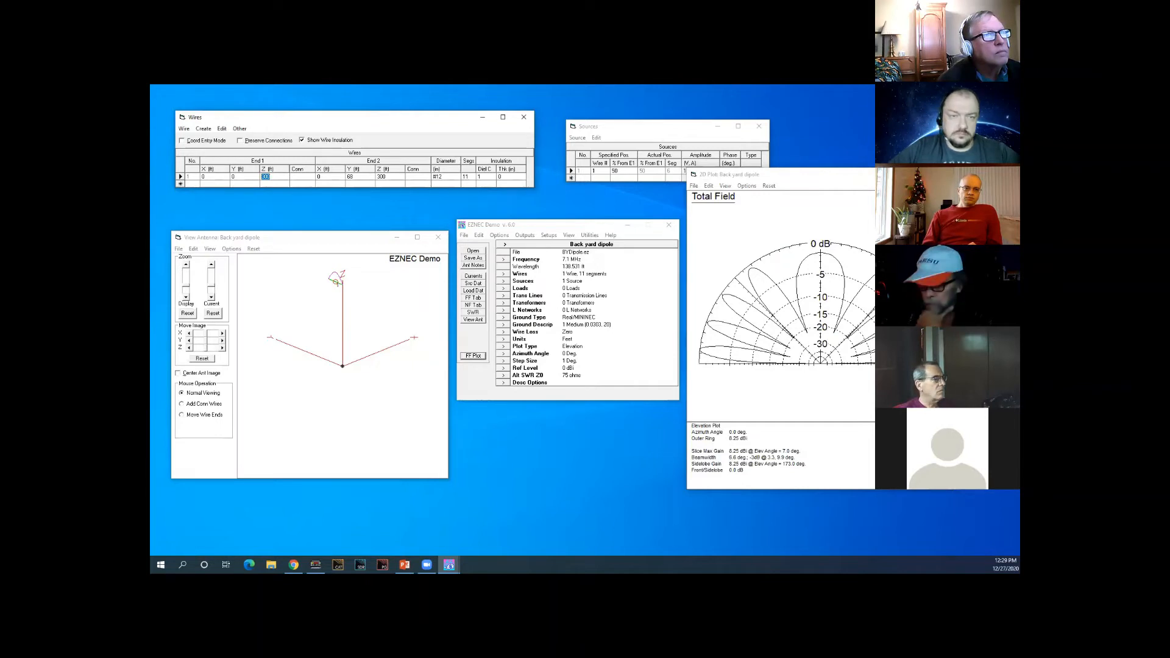
key(alt+Tab)
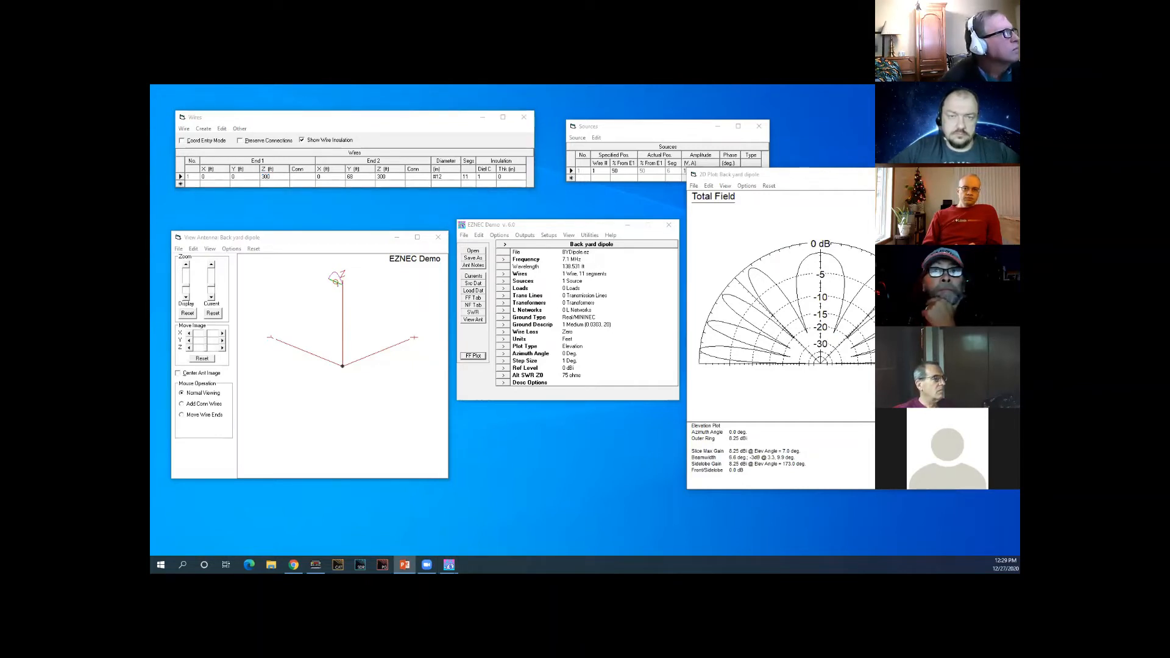
click(280, 178)
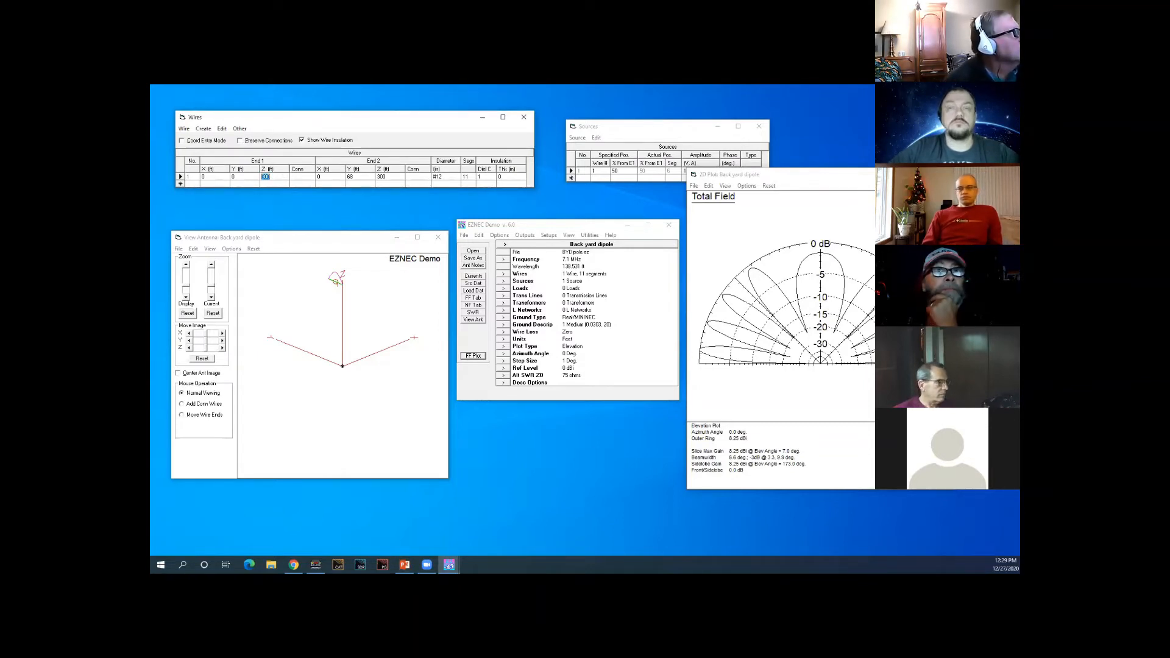
text(30)
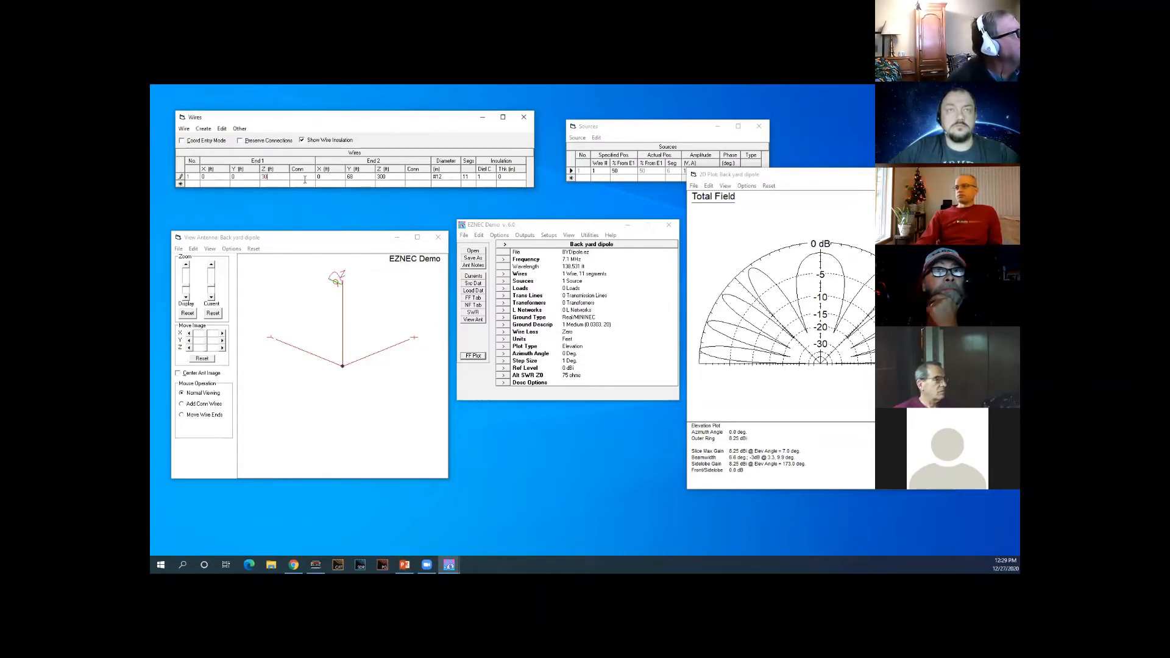
click(391, 177)
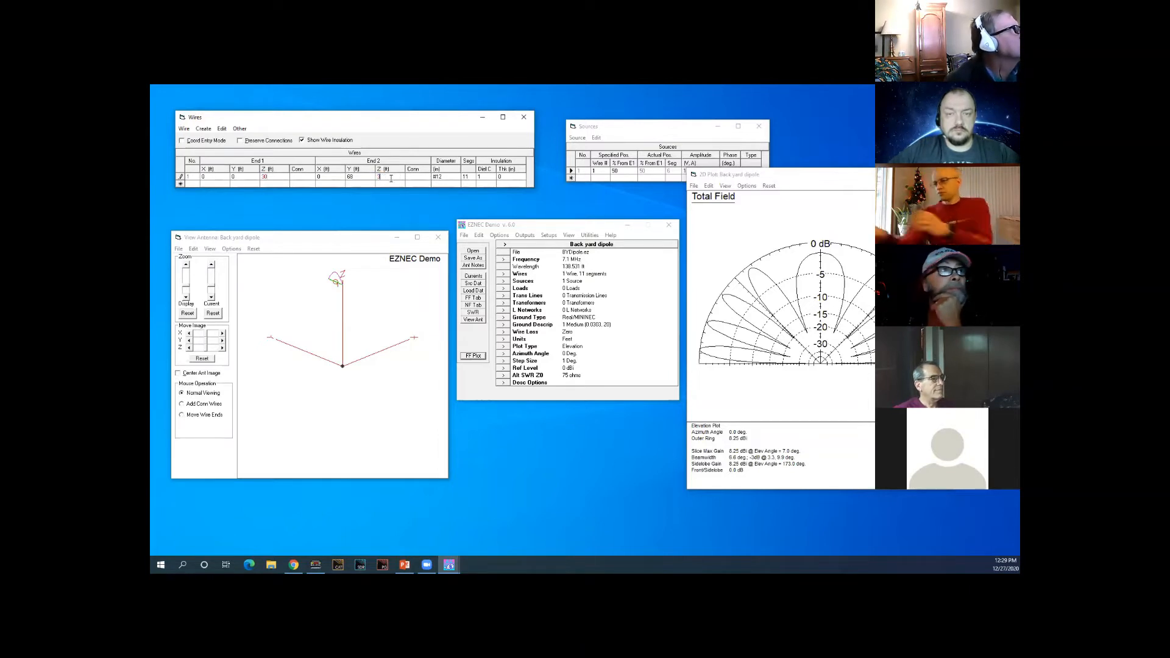
text(3)
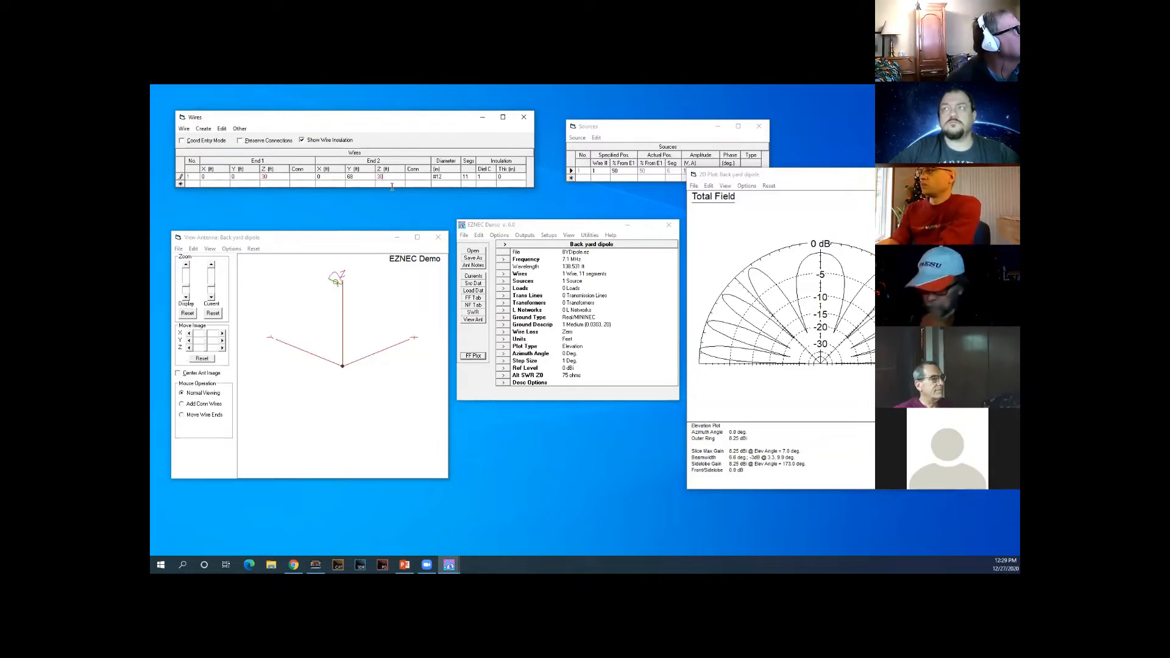
key(Return)
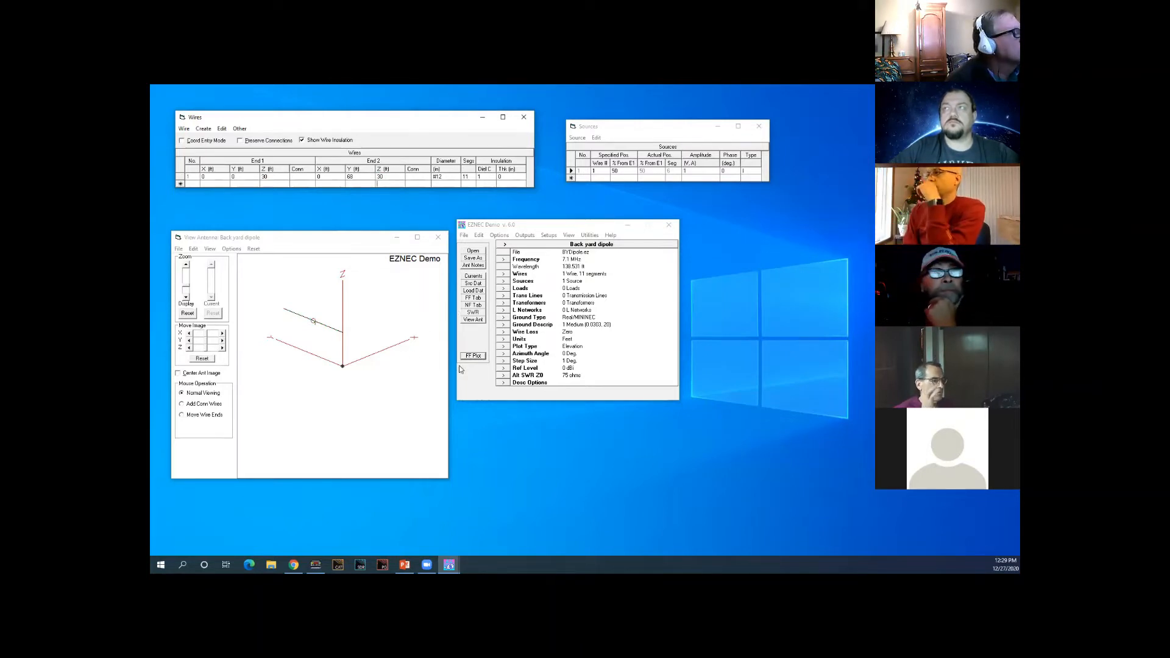
click(472, 357)
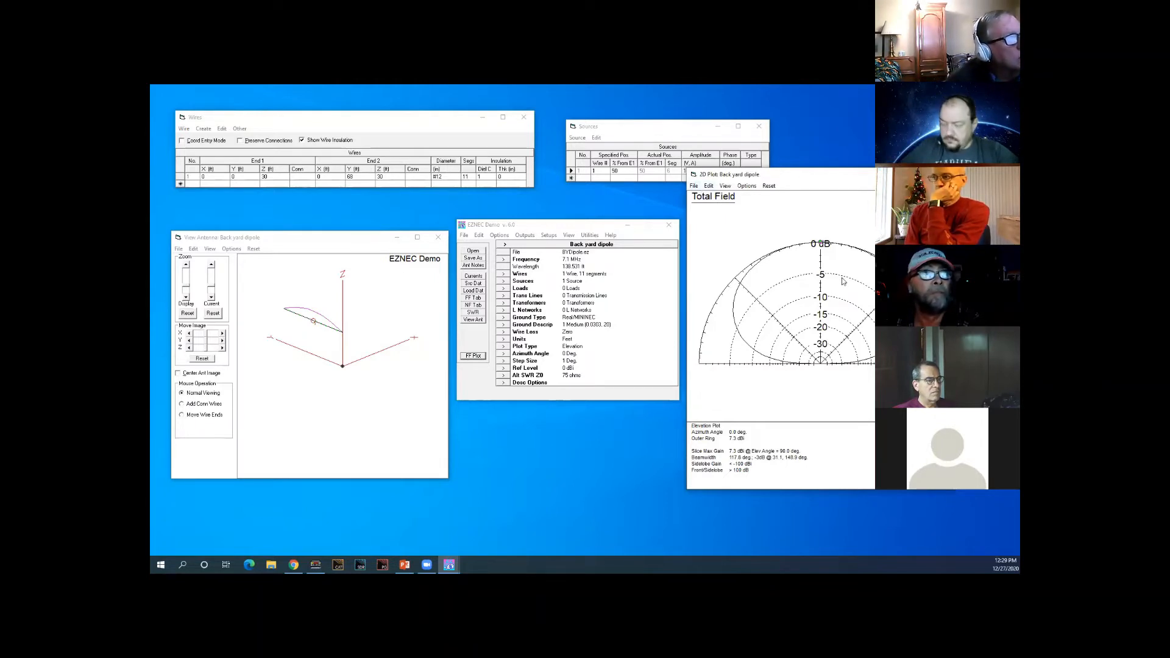
Step: Add the saved trace "40m dipole at 60 feet.PF" to the 2D elevation plot for comparison
click(694, 186)
mouse_move(708, 186)
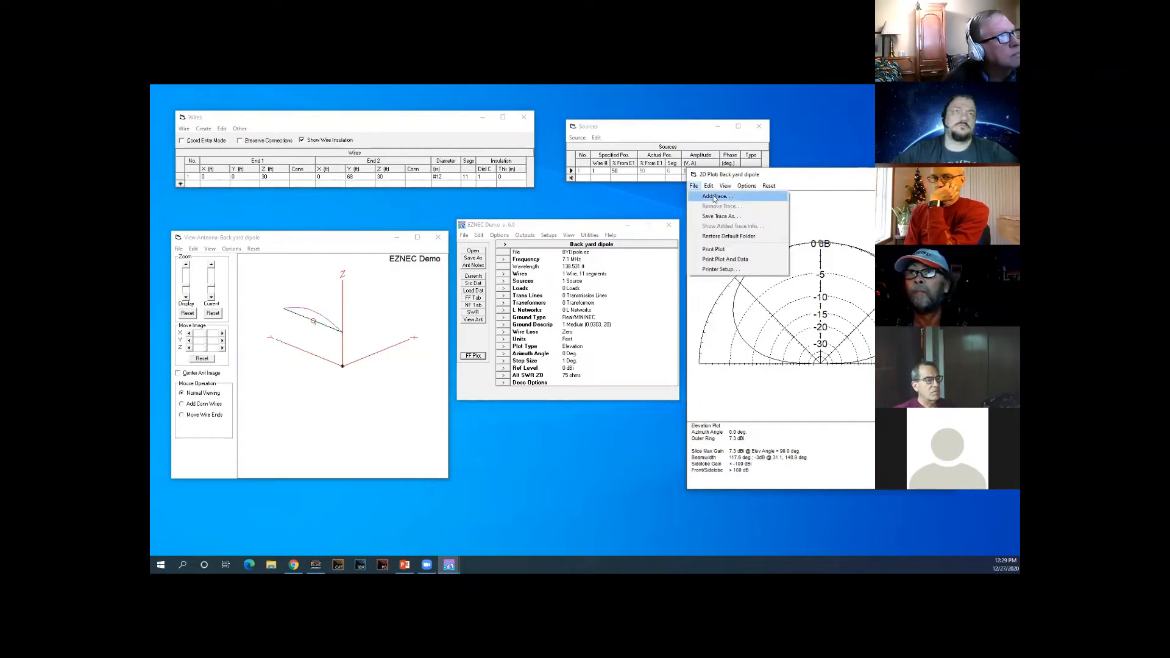
click(714, 198)
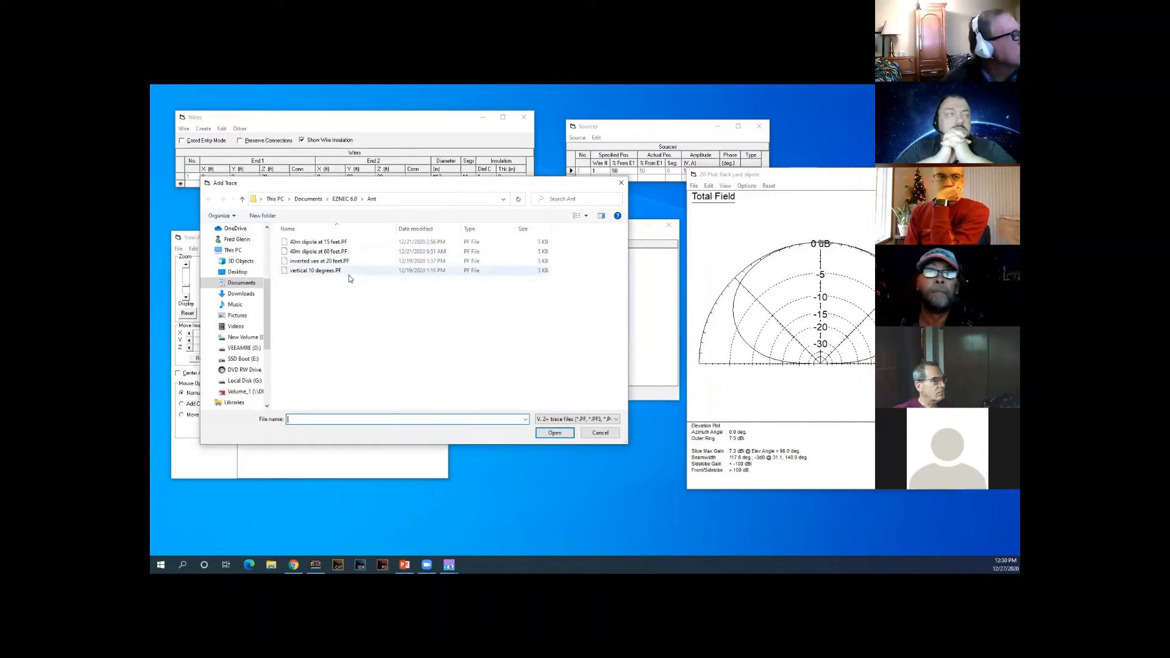
click(307, 252)
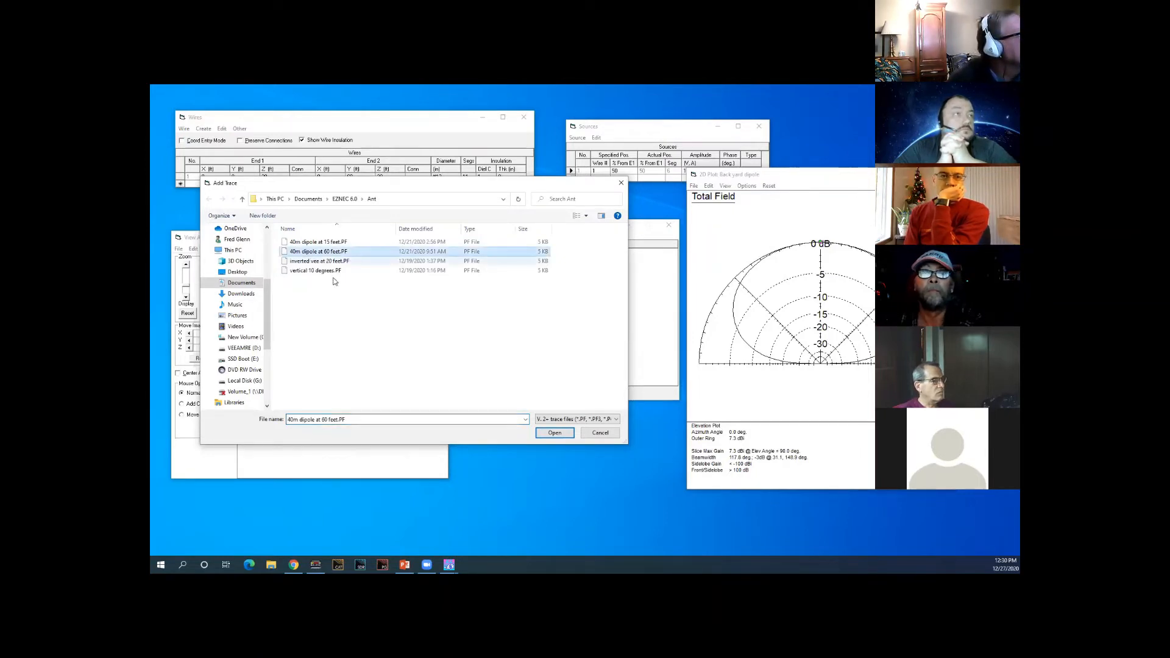
click(545, 433)
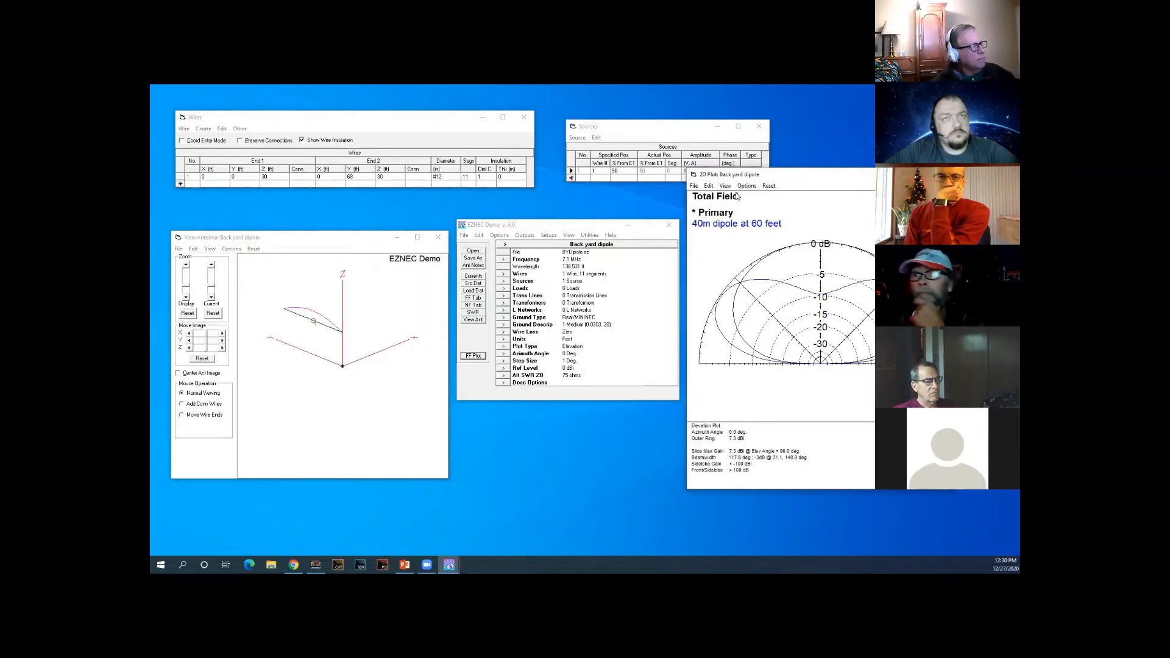
Step: Overlay the saved trace "40m dipole at 15 feet.PF" on the 2D elevation plot
click(706, 187)
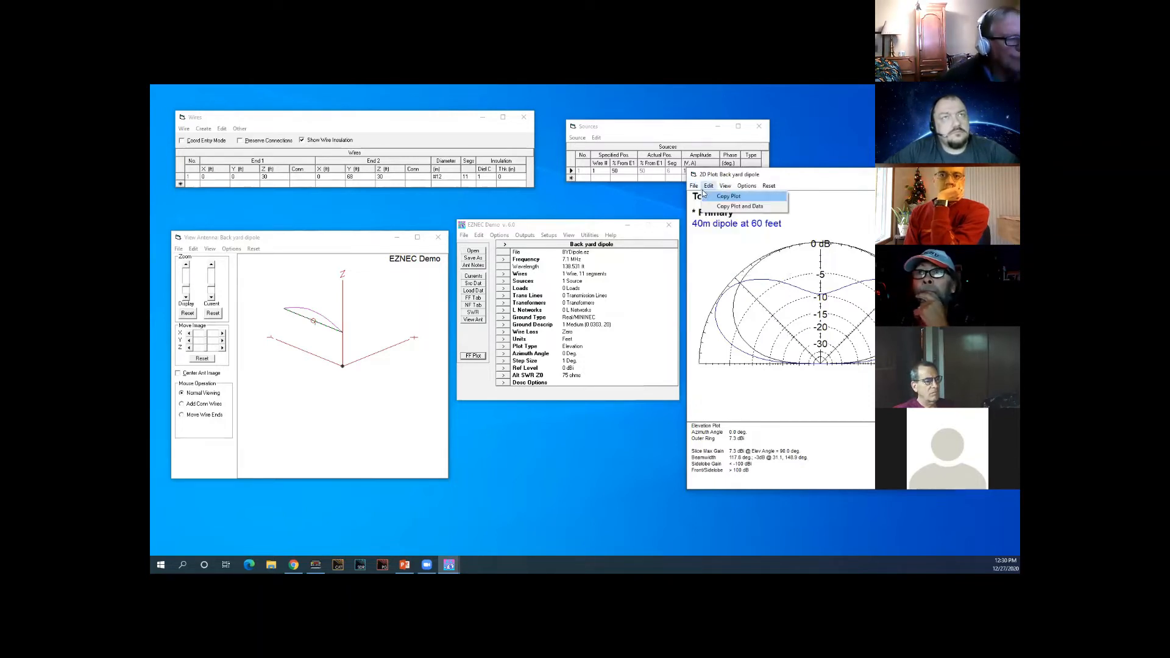
mouse_move(694, 186)
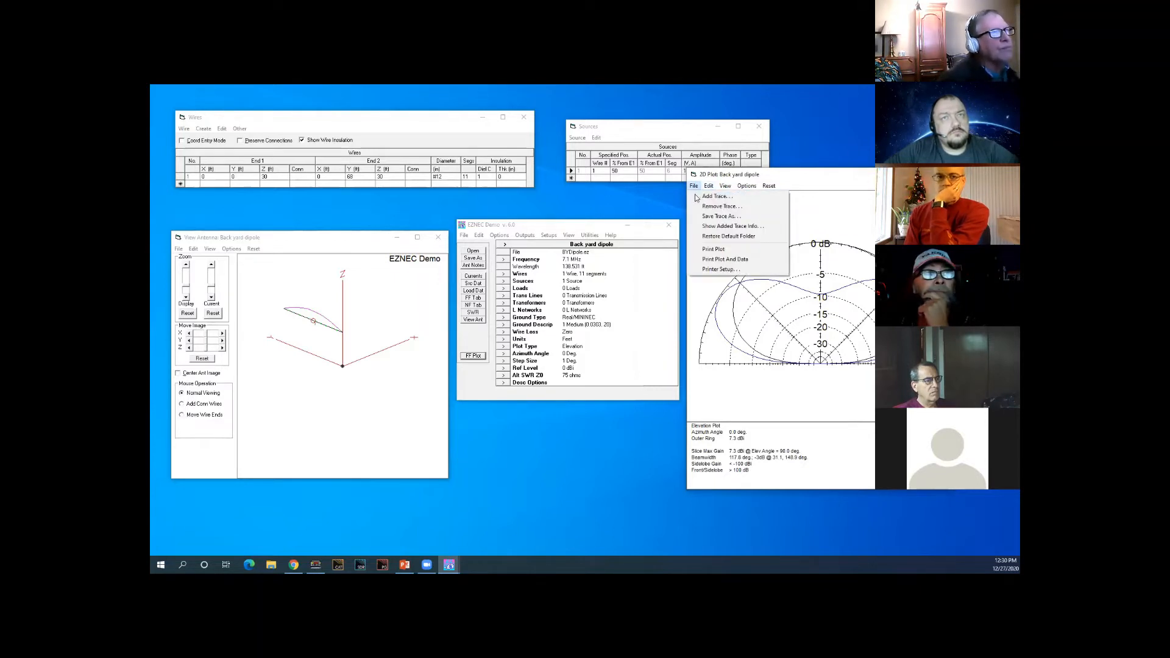
click(695, 186)
click(724, 187)
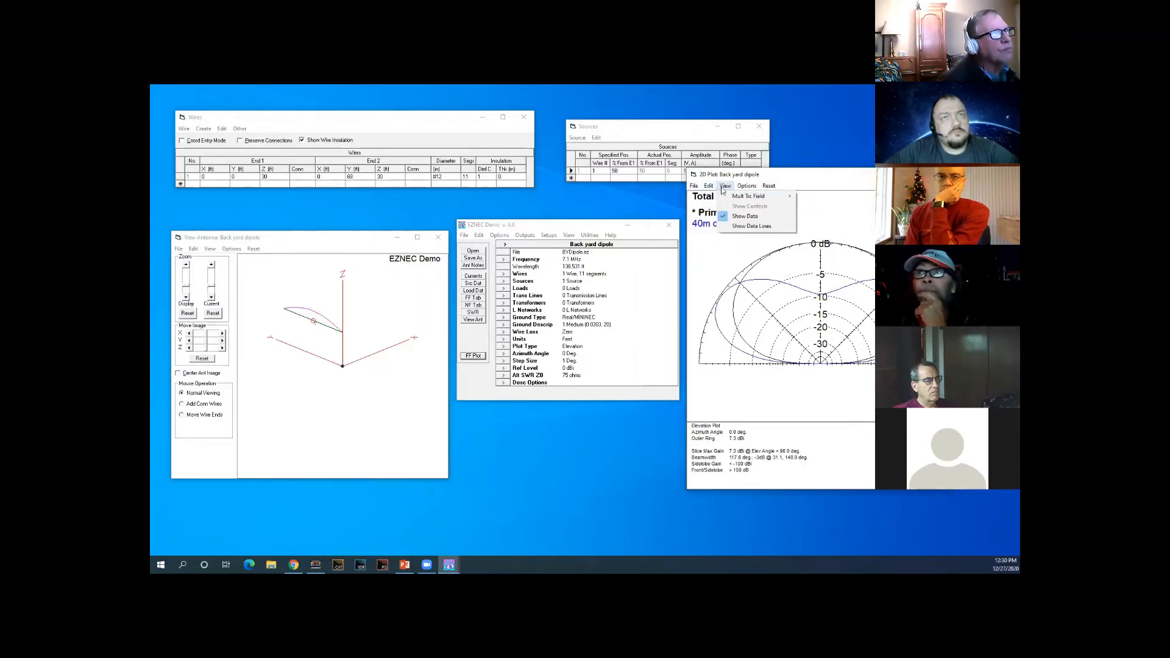
click(723, 187)
click(706, 189)
mouse_move(693, 186)
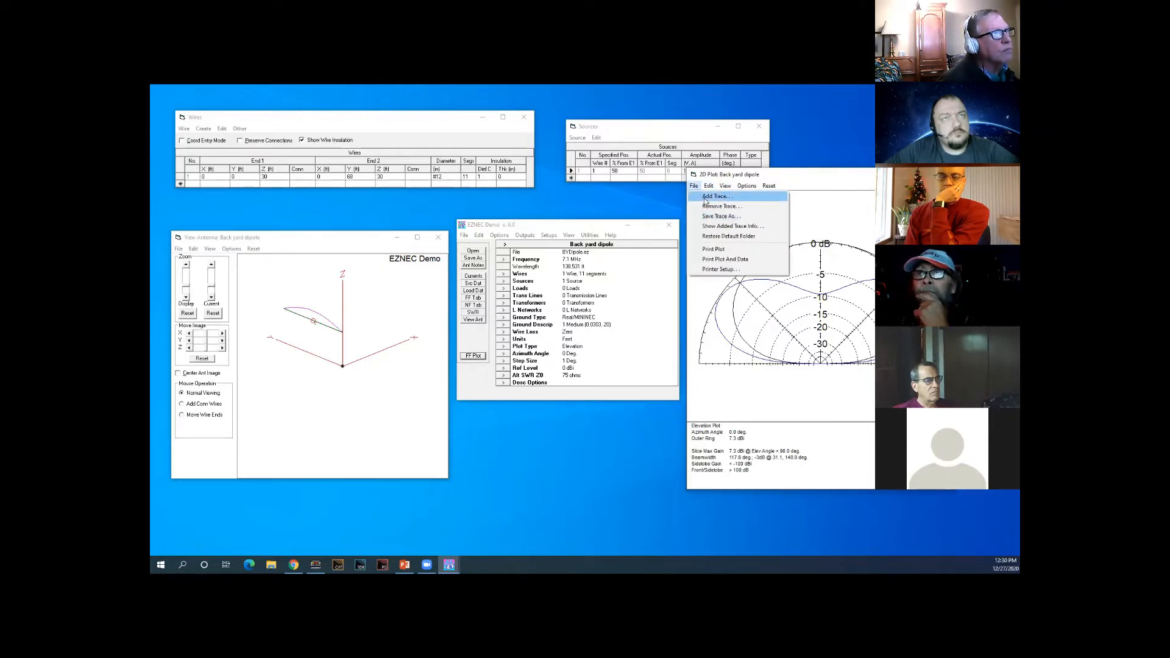
click(704, 197)
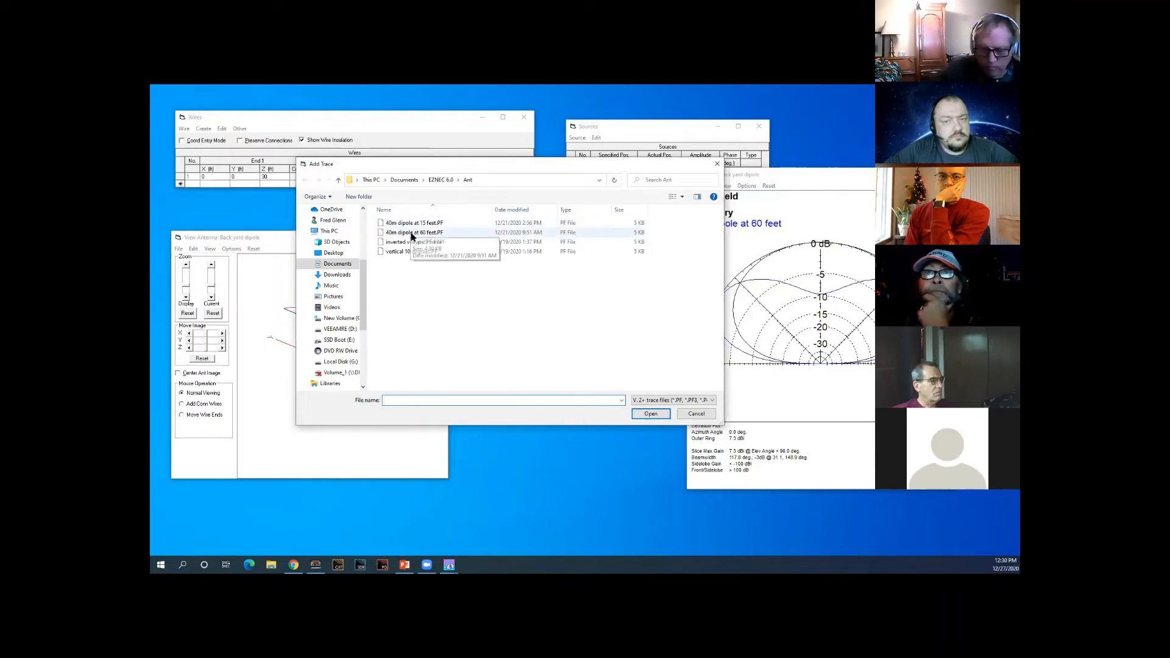
click(402, 223)
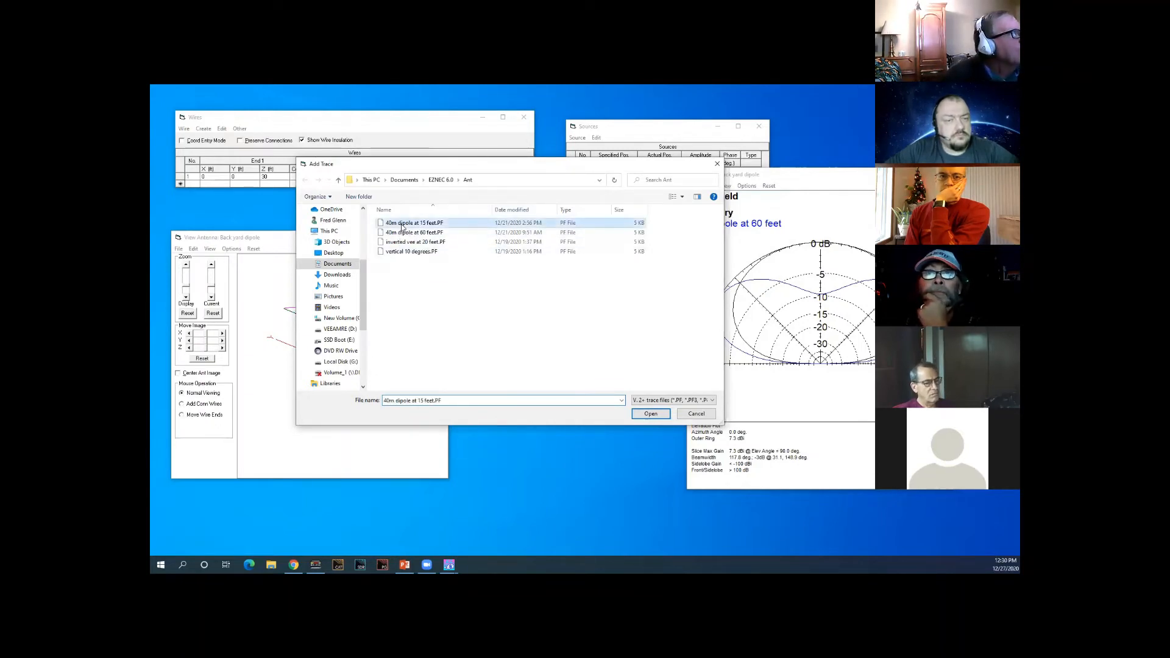
click(638, 413)
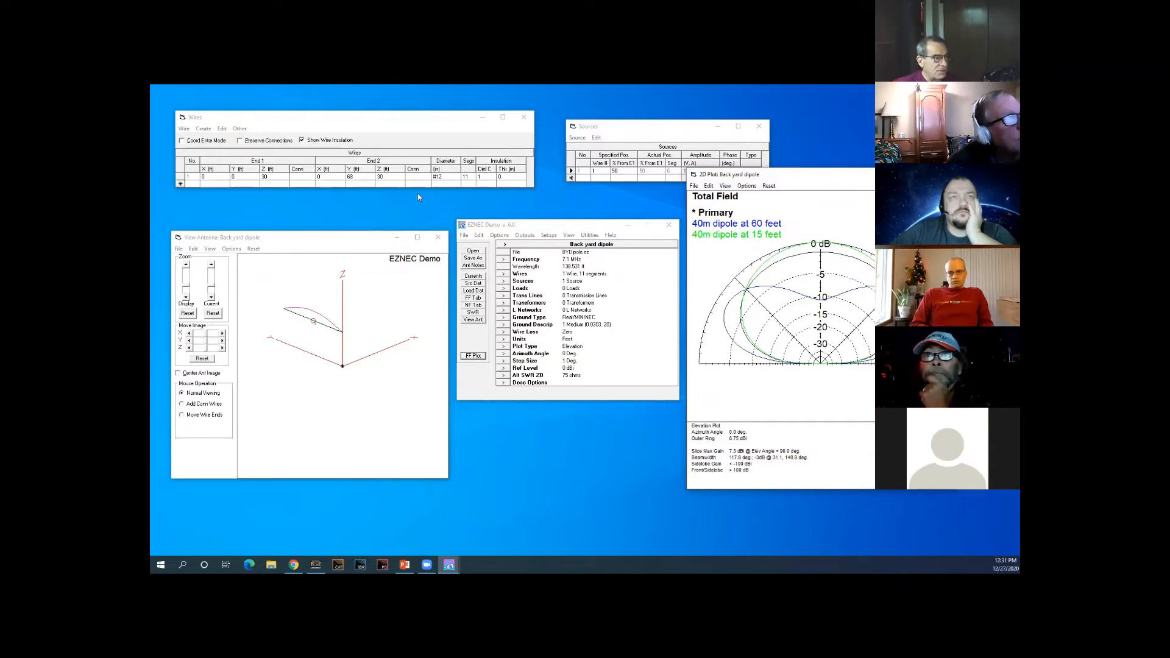
Step: Examine the dipole's wire definition, including the insulation display option and the Z heights of both ends
click(371, 119)
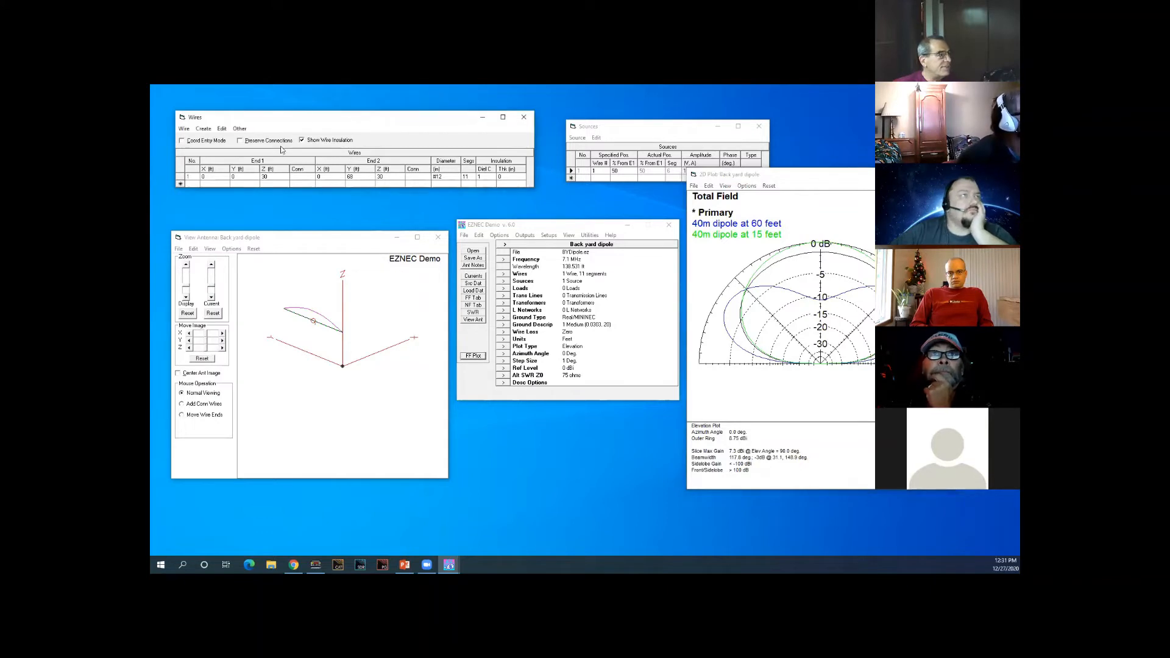
click(301, 140)
click(301, 140)
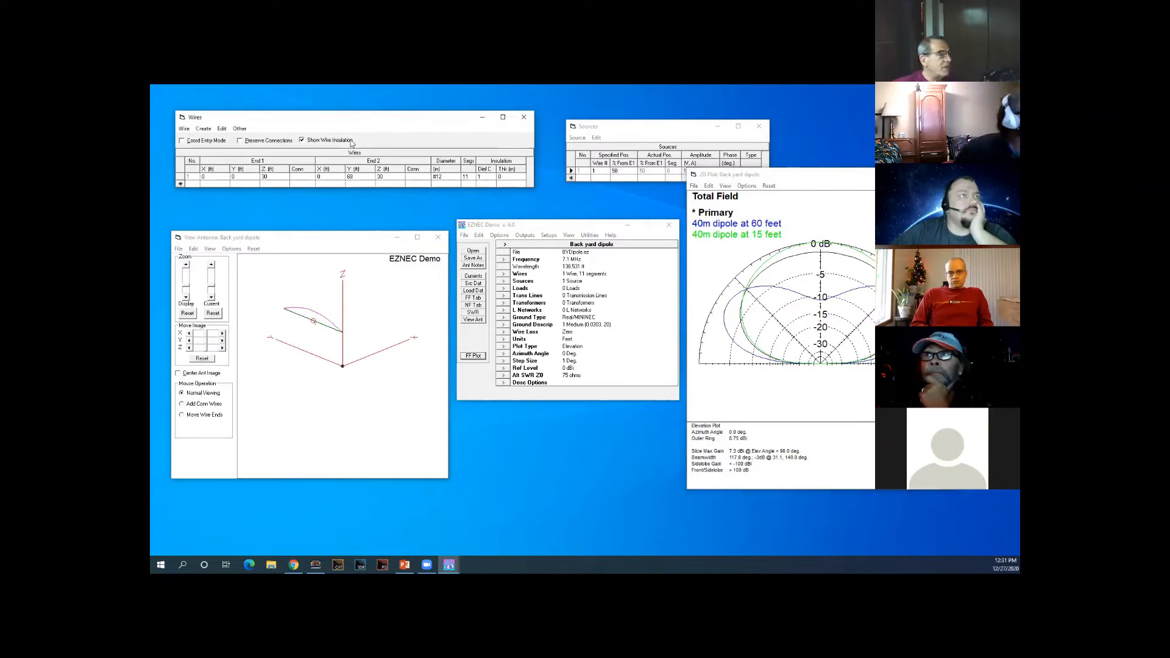
click(271, 176)
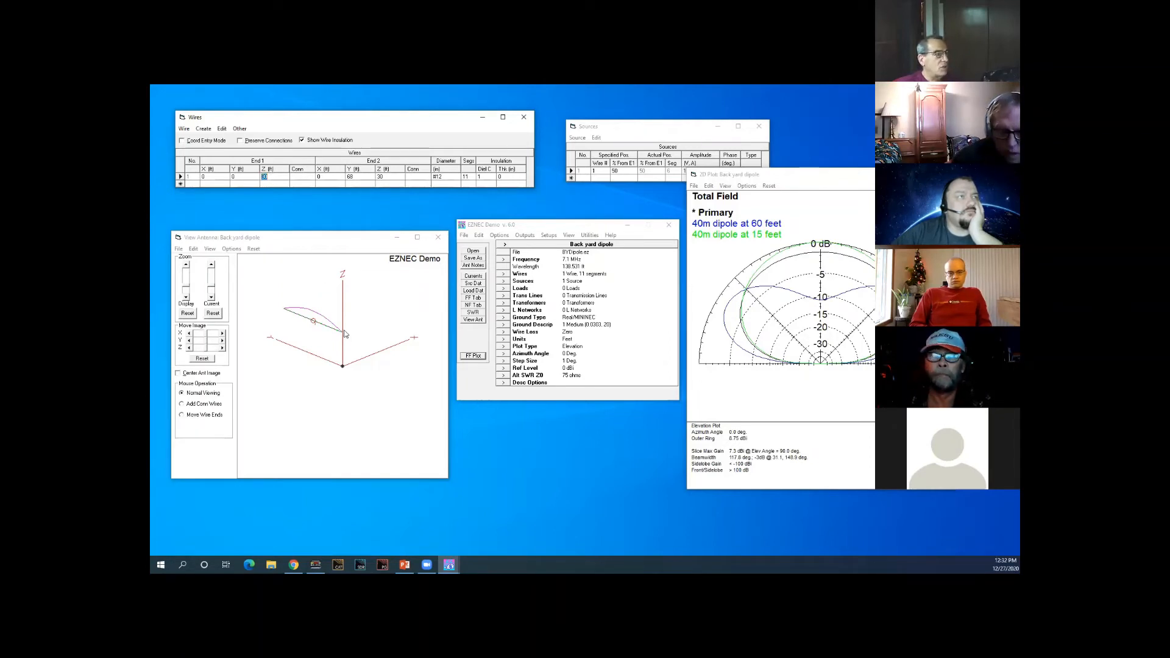
click(383, 176)
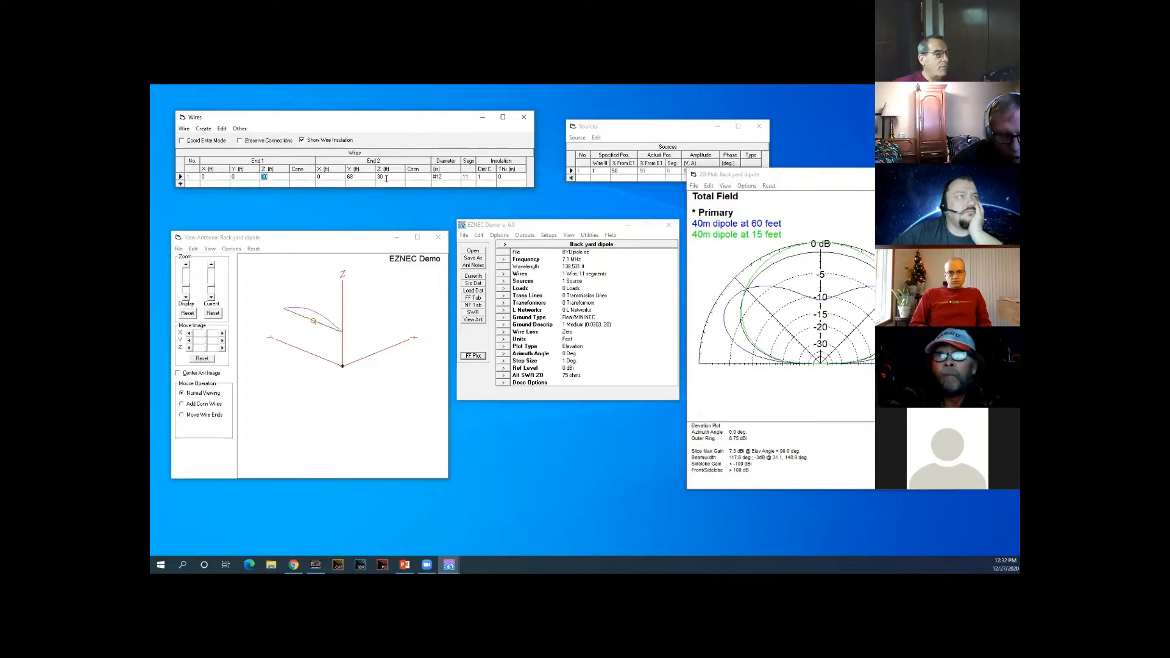
click(385, 199)
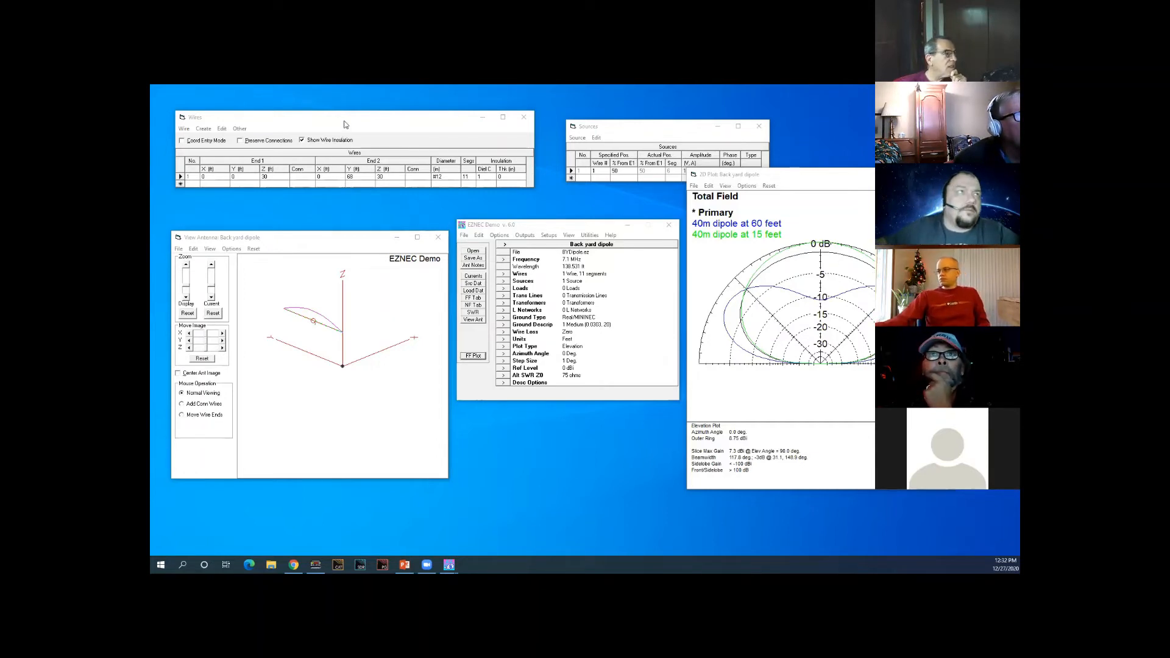
click(407, 131)
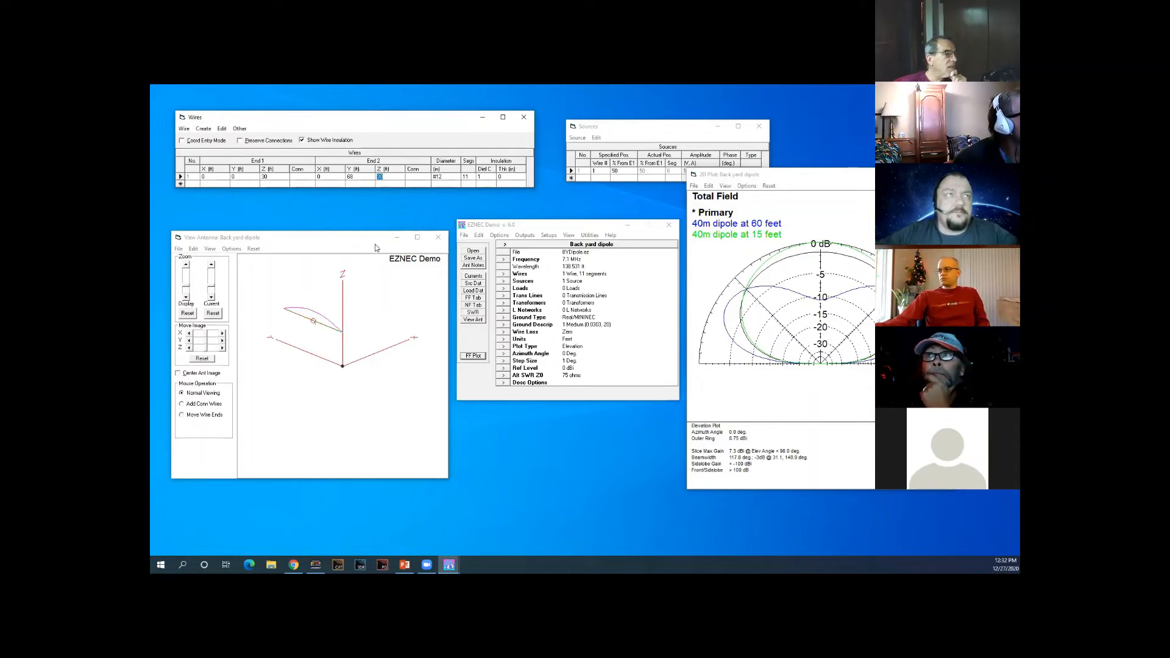
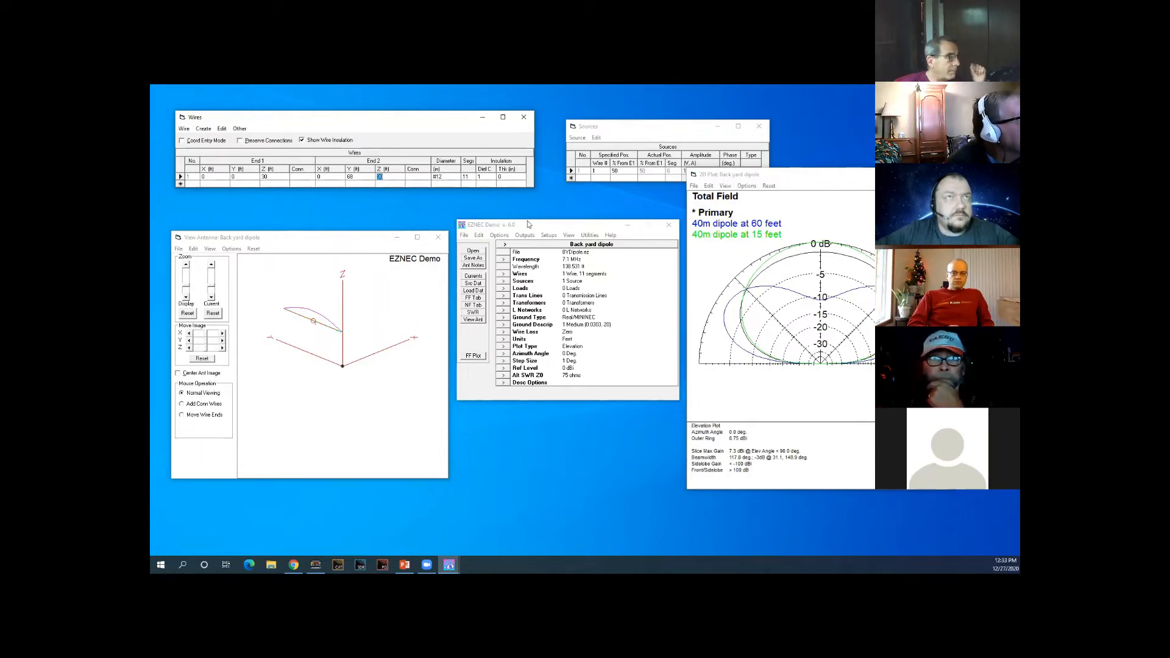
Step: Review the source's wire number, position along the wire, amplitude, phase and type, along with the wire's segment count
click(634, 131)
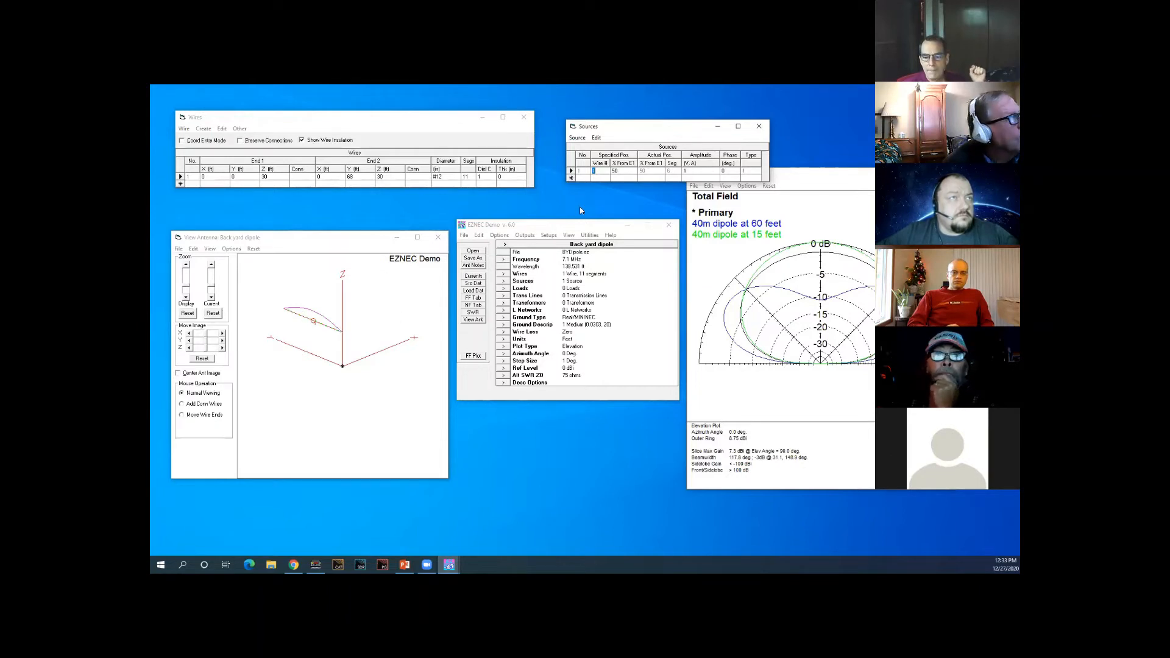
click(615, 172)
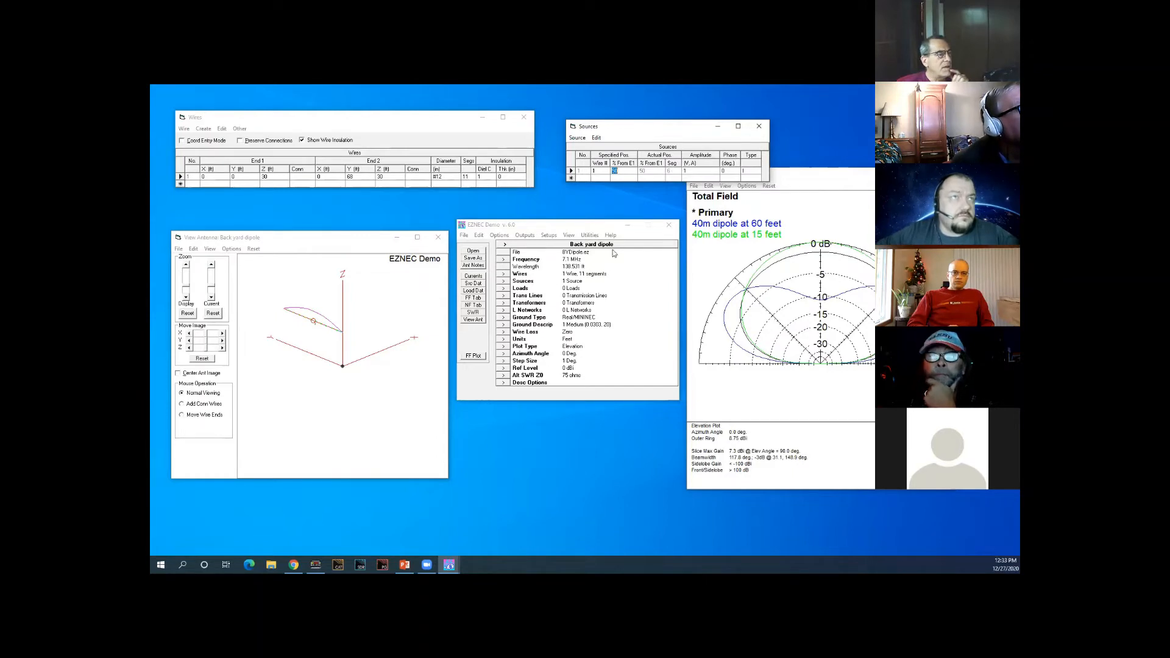
click(469, 180)
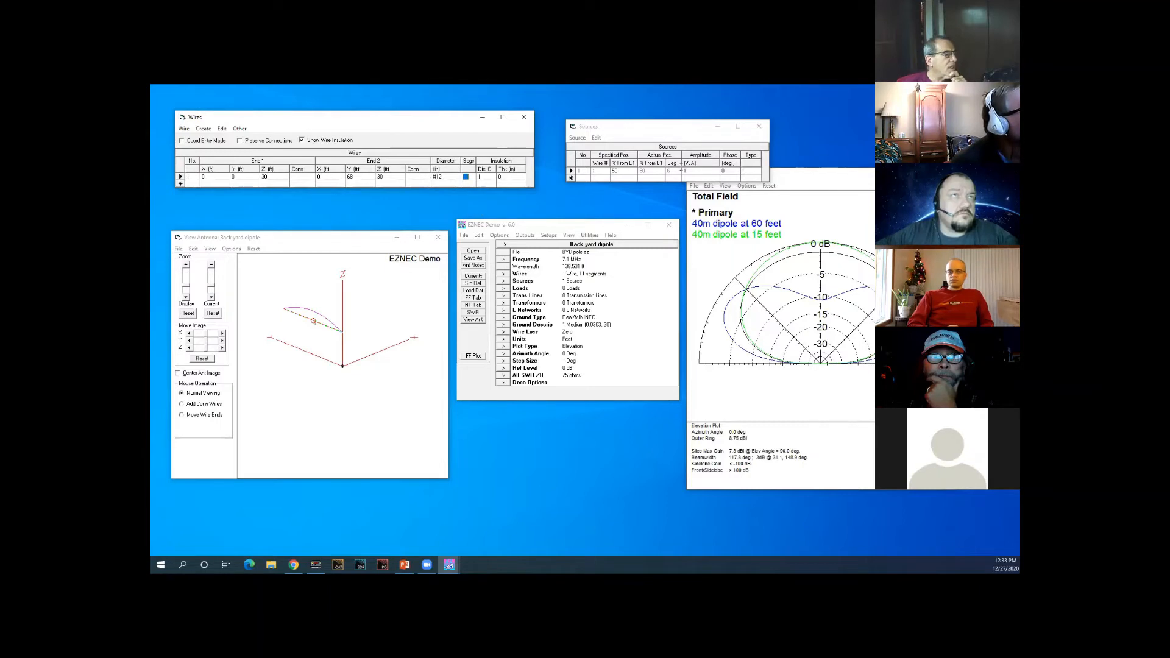
click(670, 171)
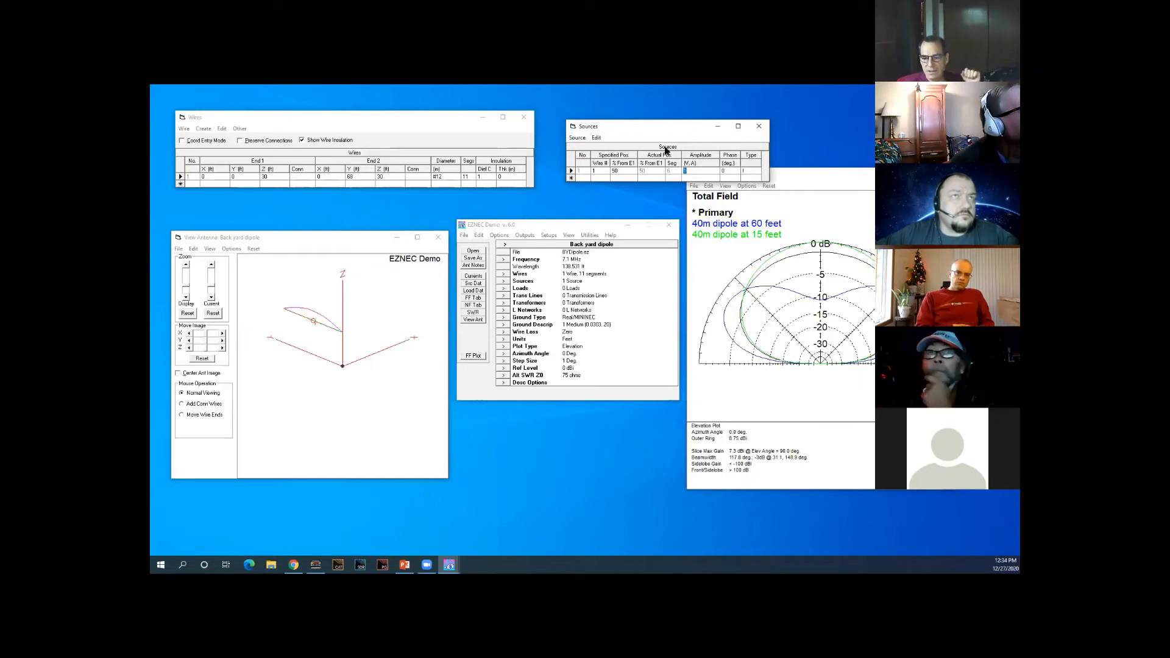
click(724, 171)
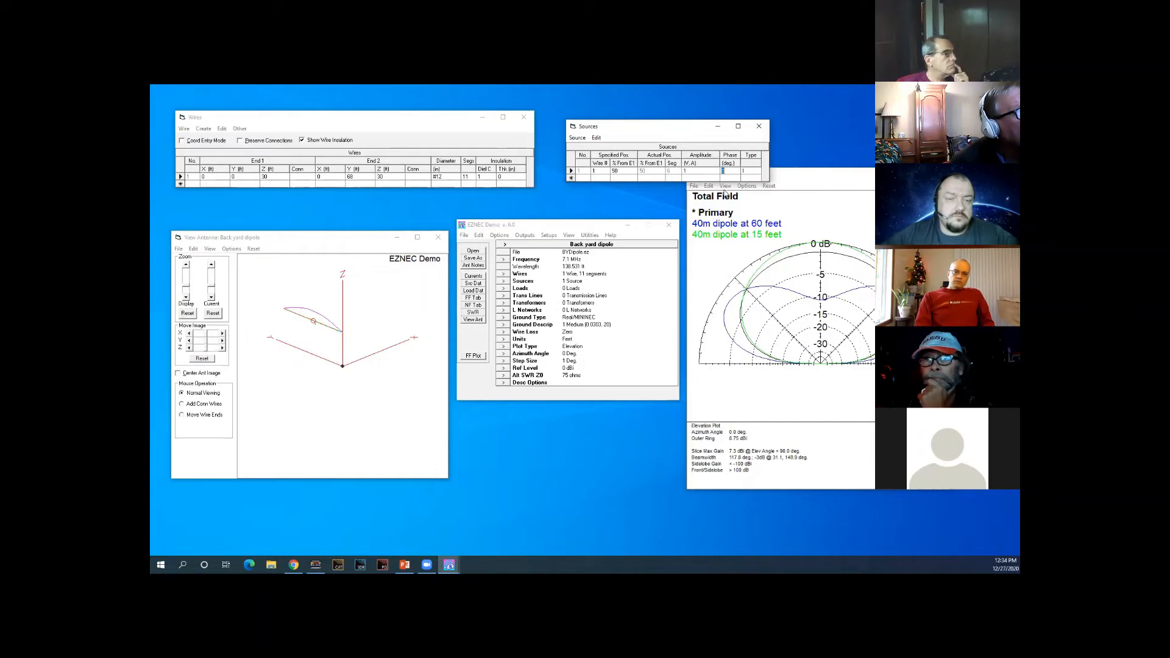
click(744, 172)
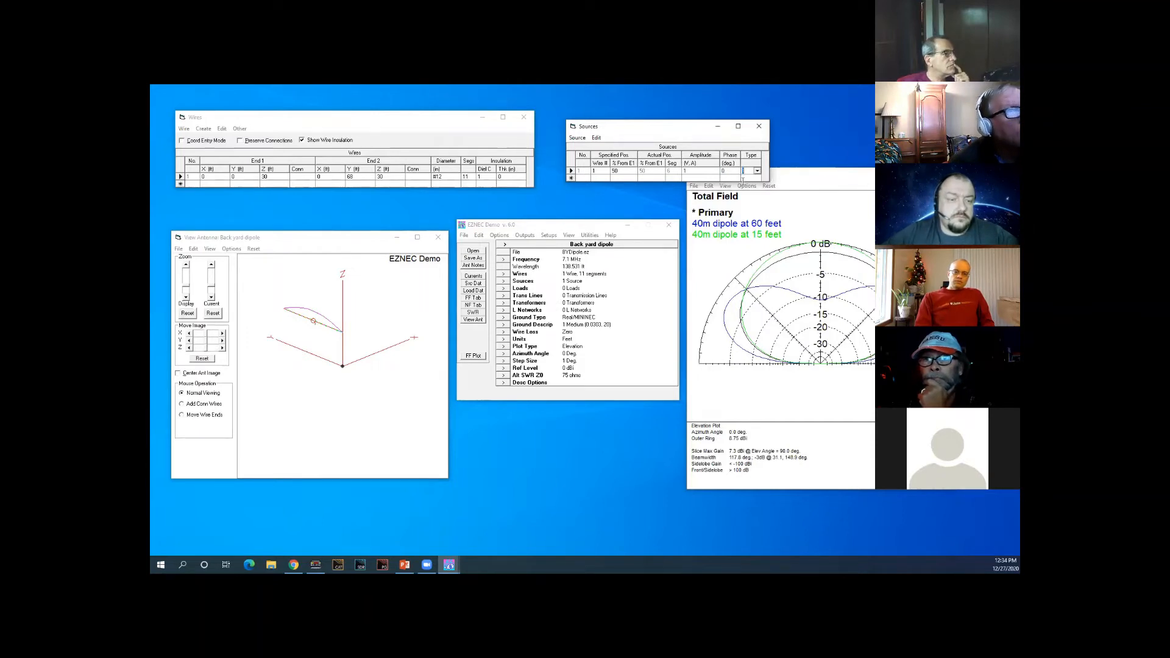
Step: Review the source's available types and amplitude, along with the wire's segment count
click(757, 171)
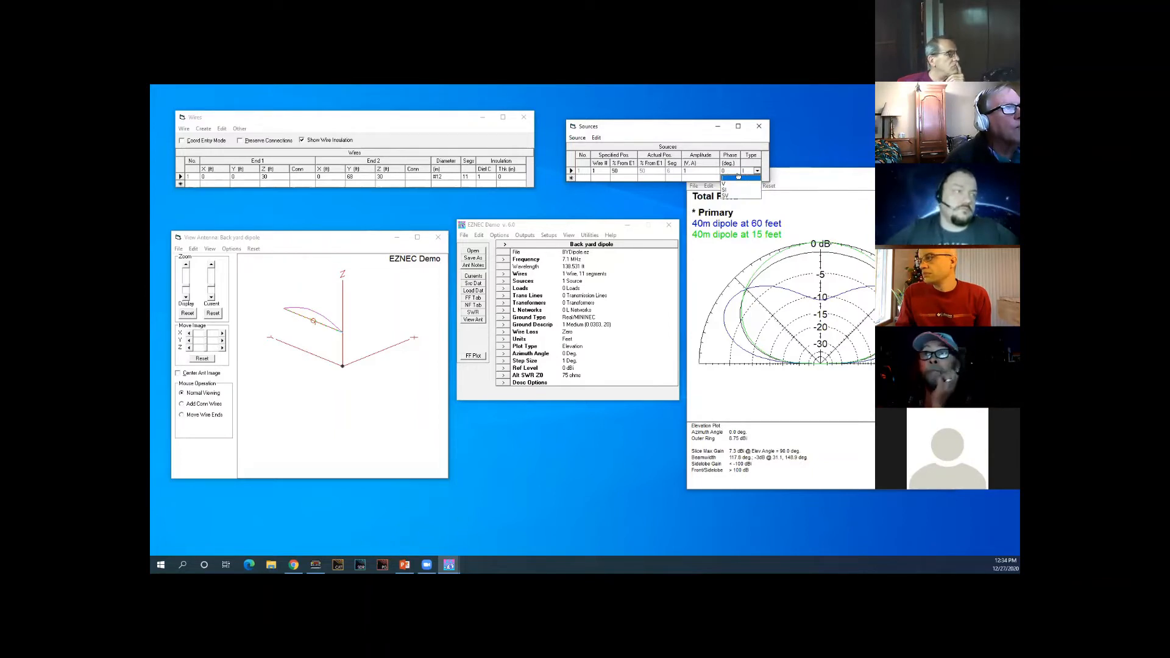
click(682, 132)
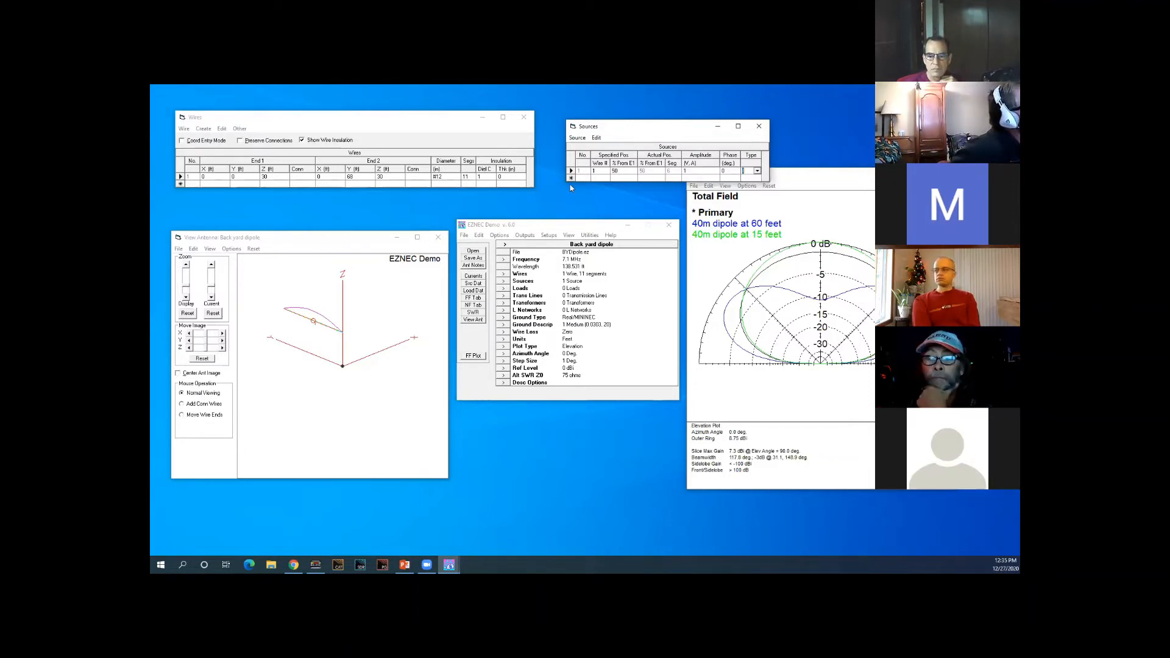
click(466, 178)
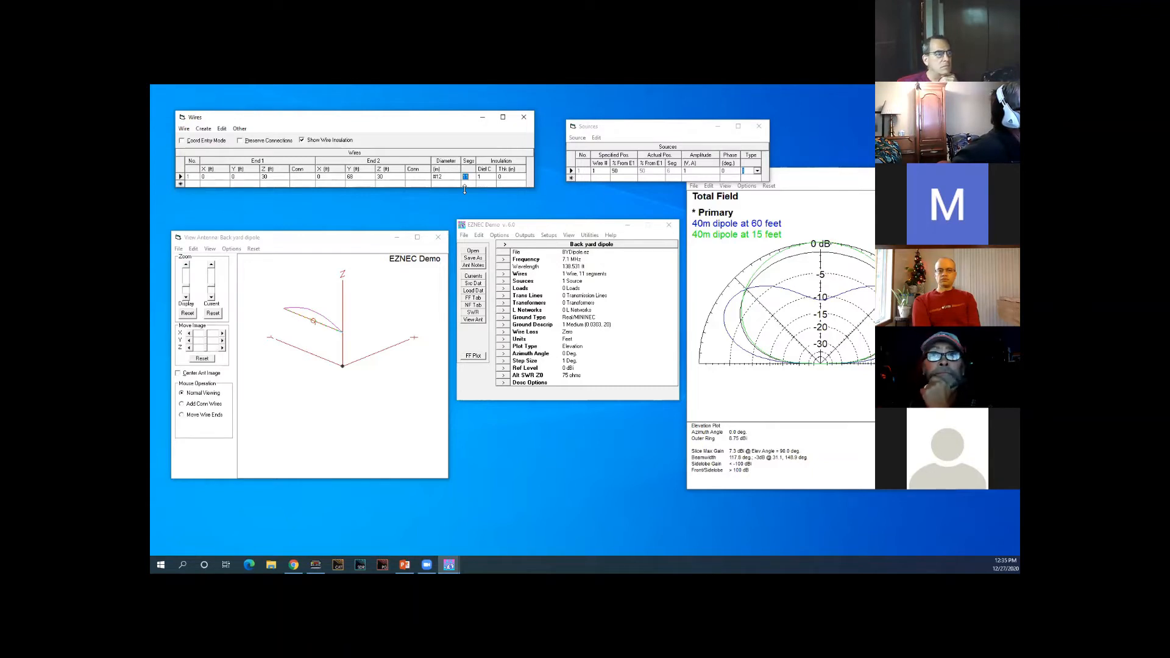
click(644, 170)
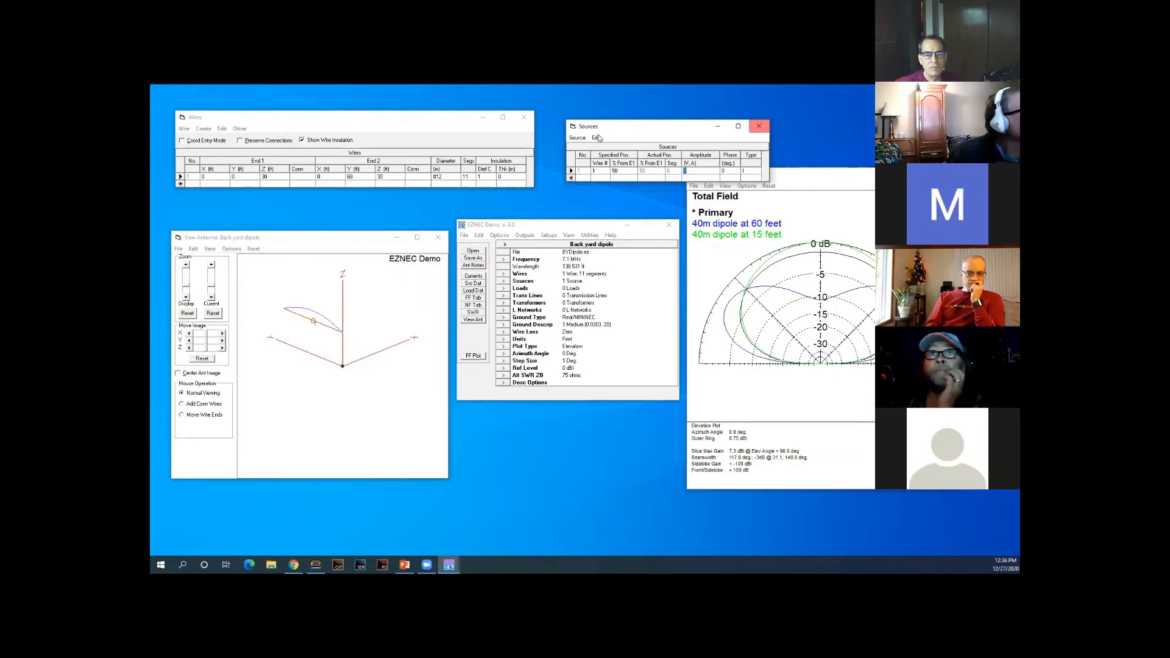
Step: Set the Z height of both ends of the dipole wire to 300 ft
click(280, 175)
text(3)
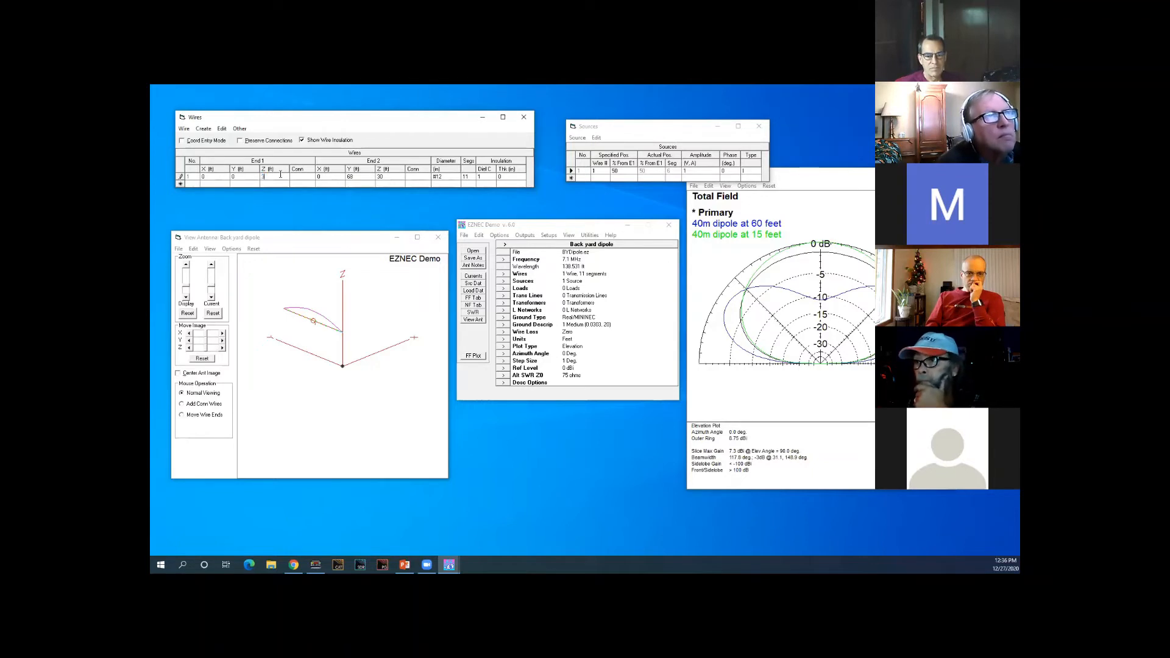
text(00)
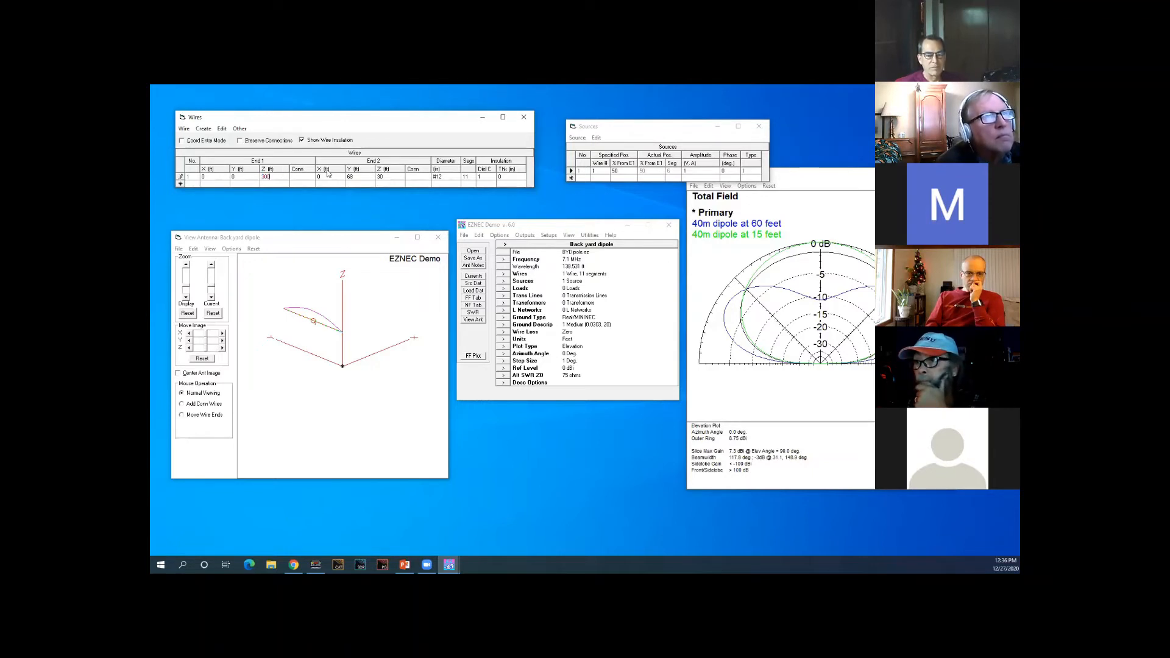
click(396, 177)
text(3)
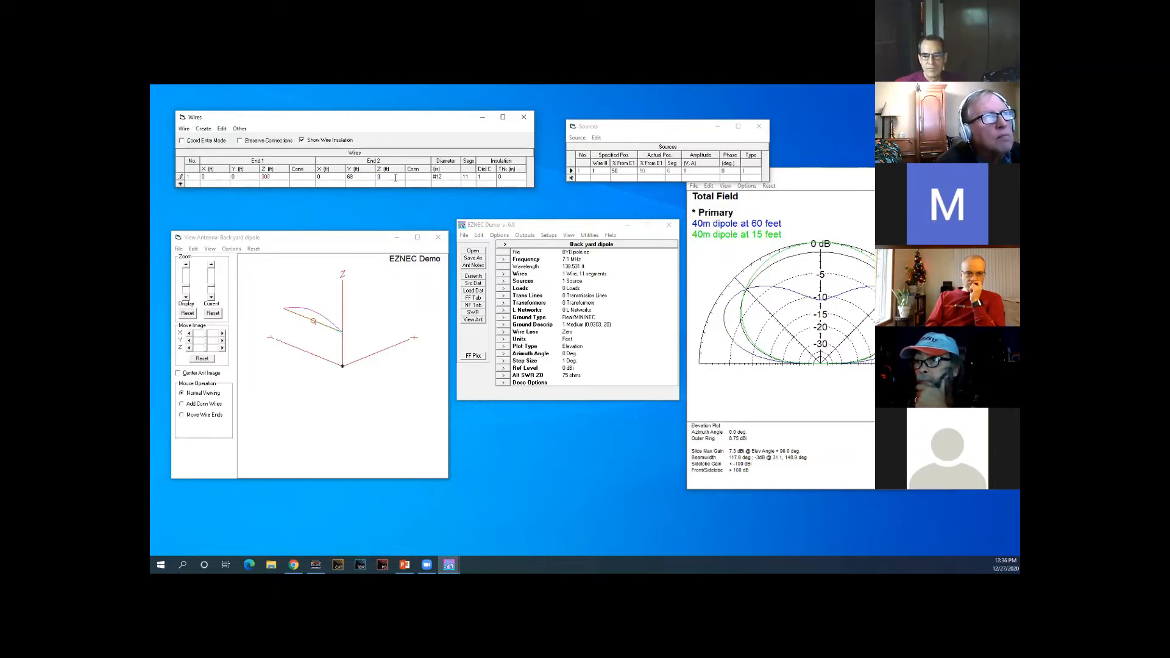
text(00)
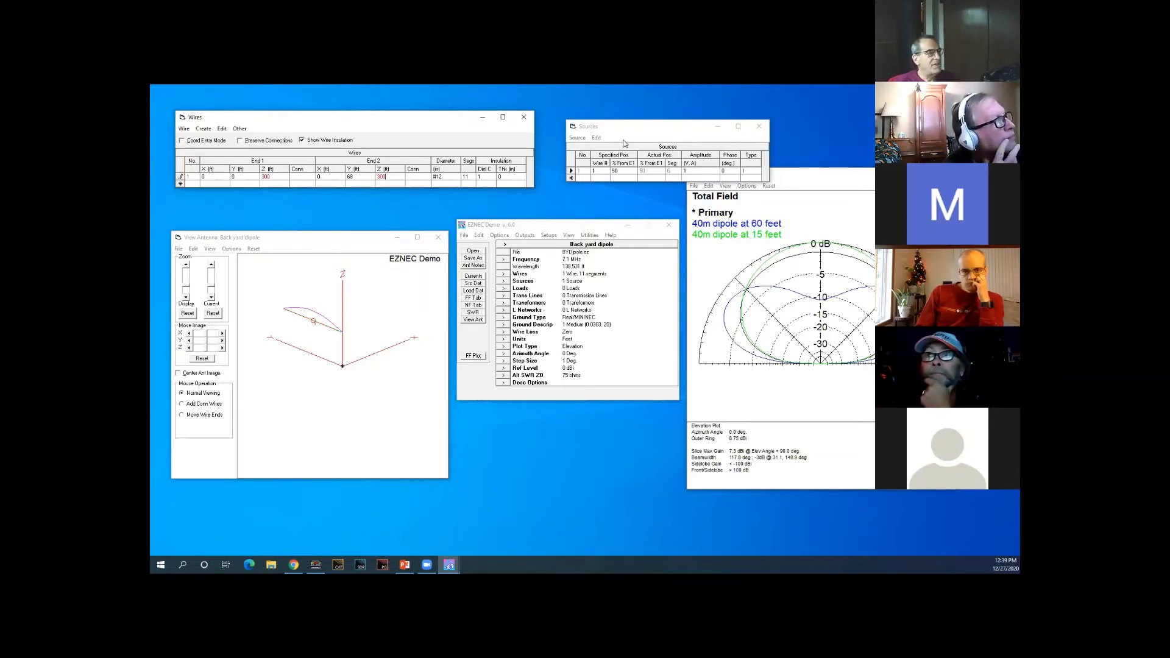
Step: Place the source at 10% from End 1 and return the Z height of both wire ends to 30 ft
click(625, 172)
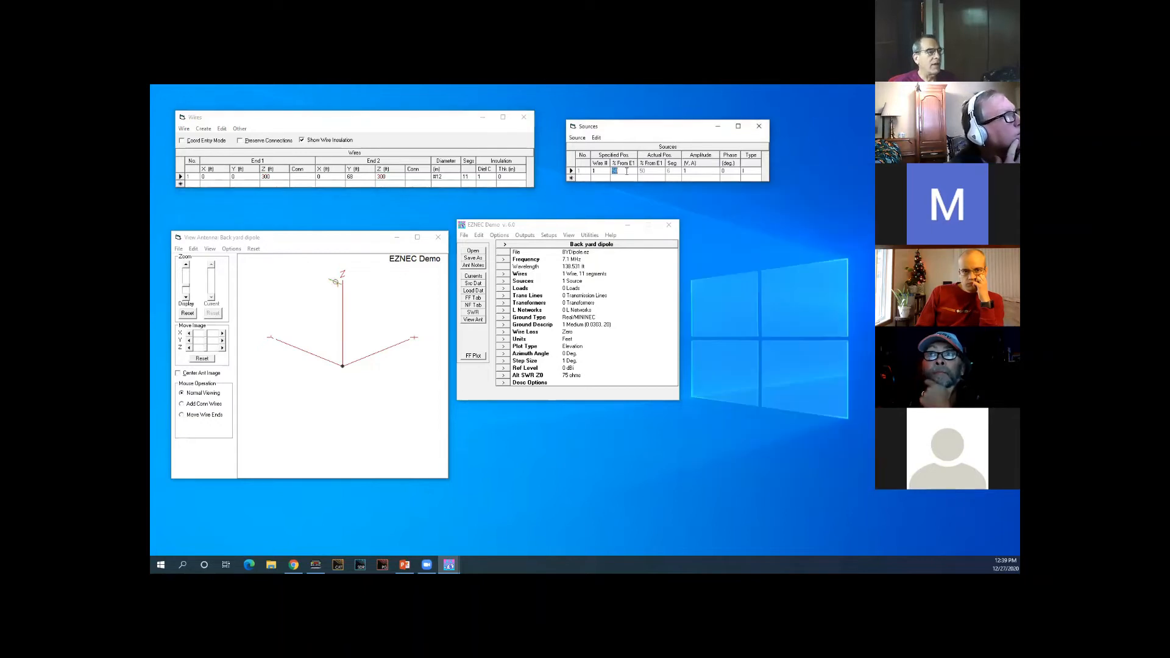
text(1)
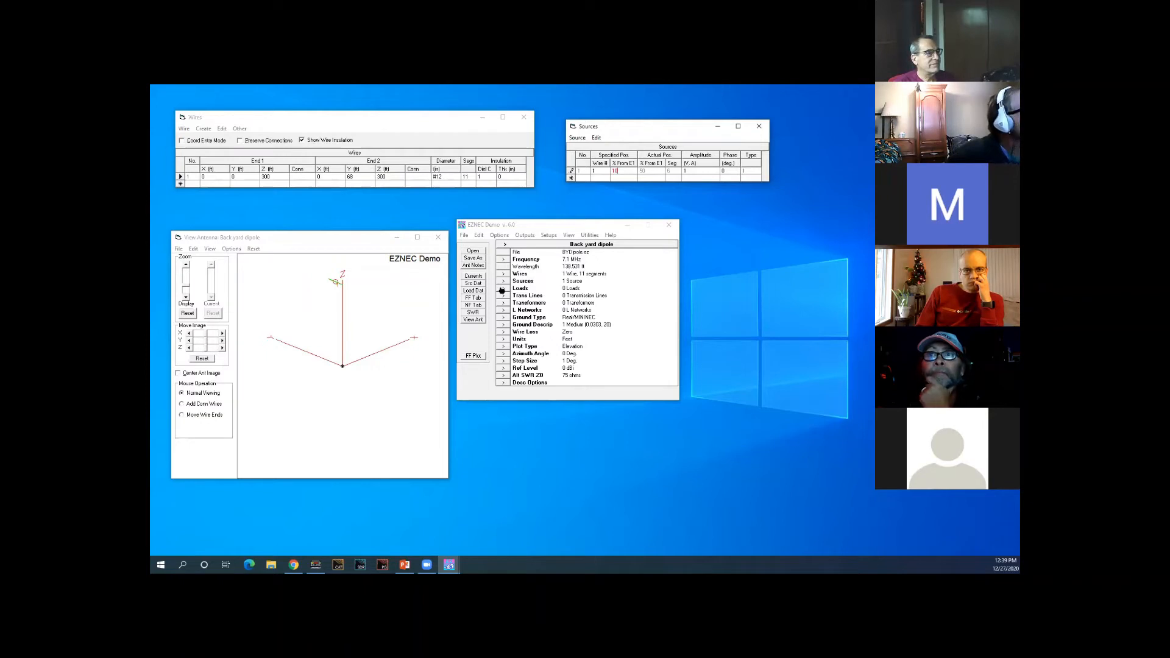
click(282, 178)
text(30)
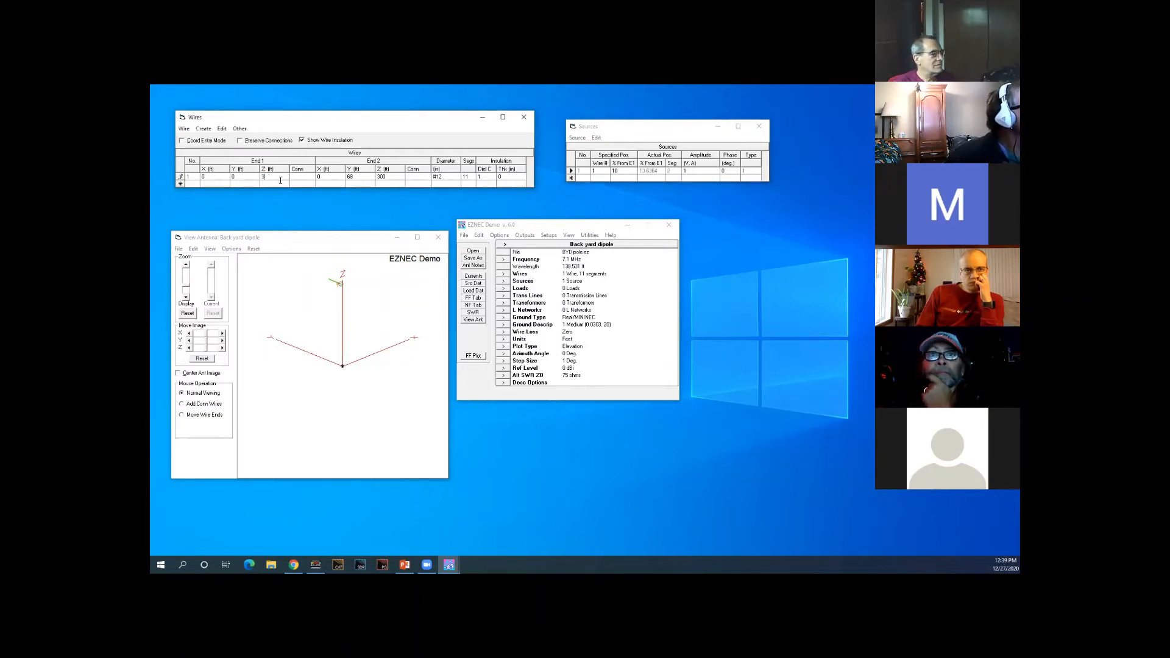
click(389, 176)
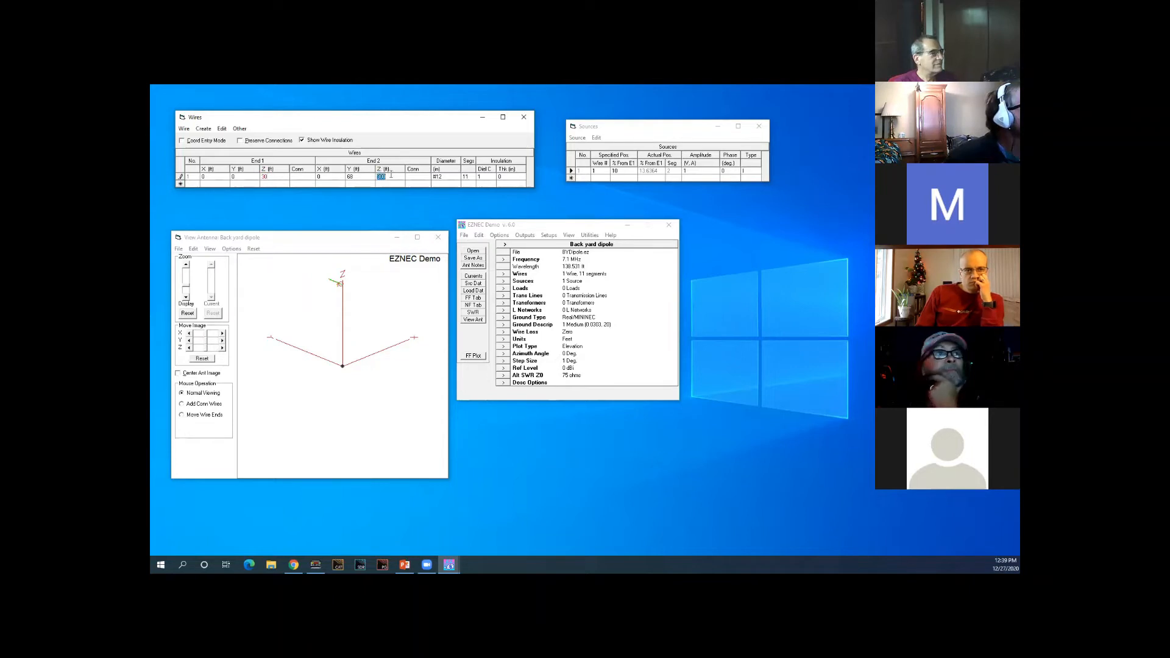
text(30)
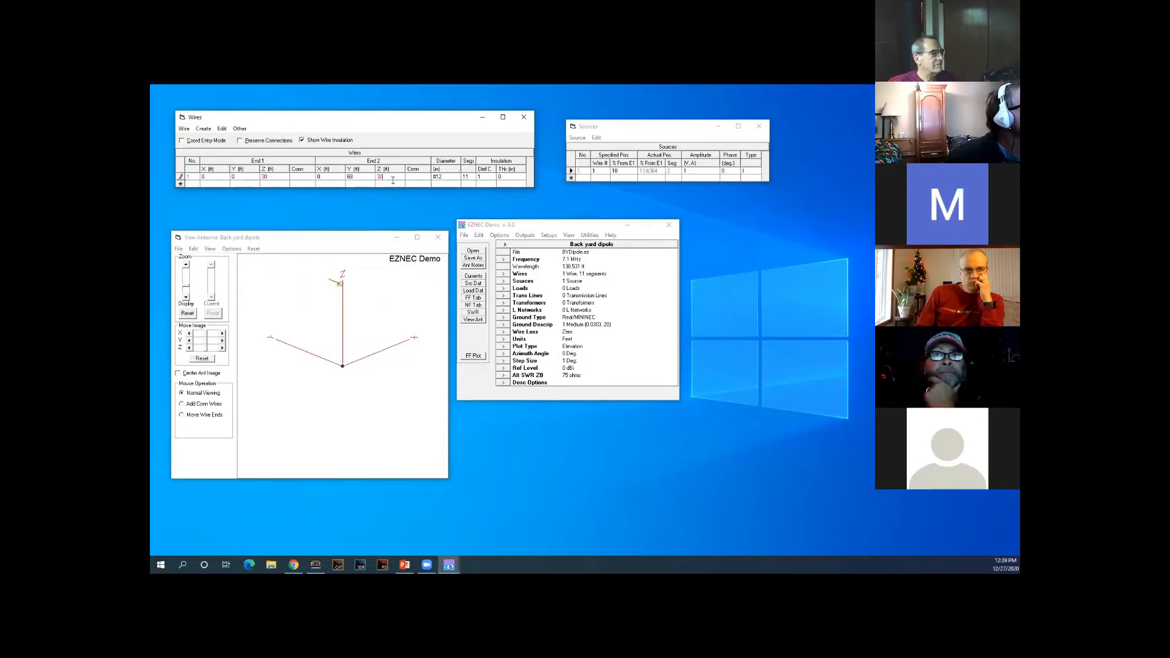
click(351, 183)
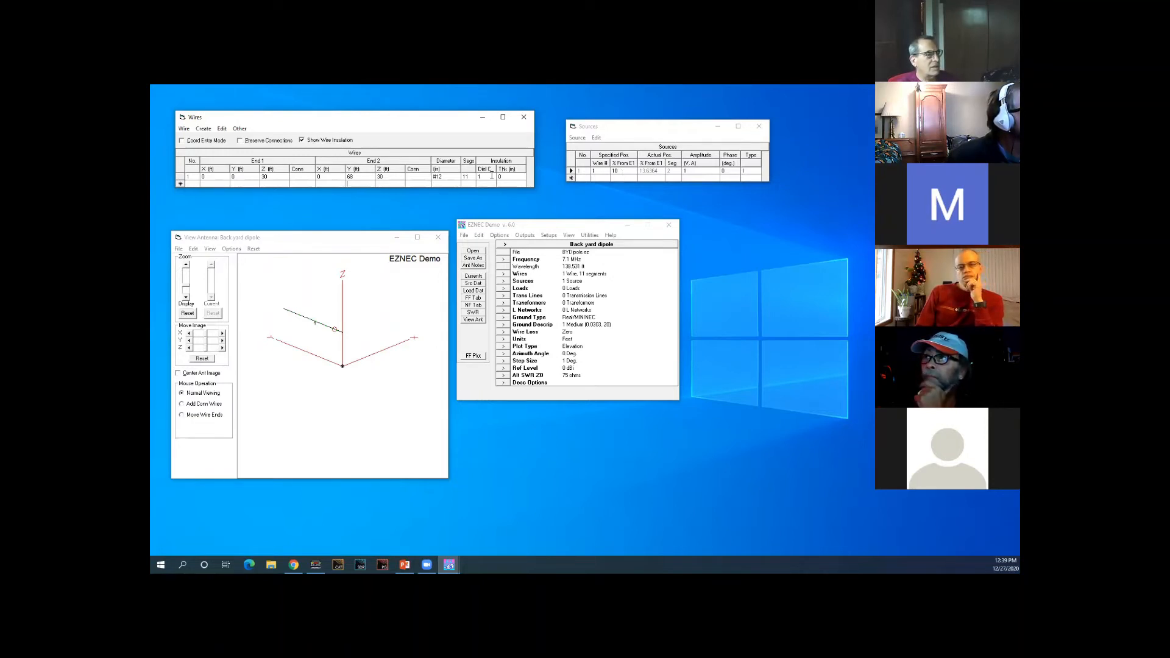
Step: Try to raise the dipole wire's segment count to 33 and 21
click(466, 176)
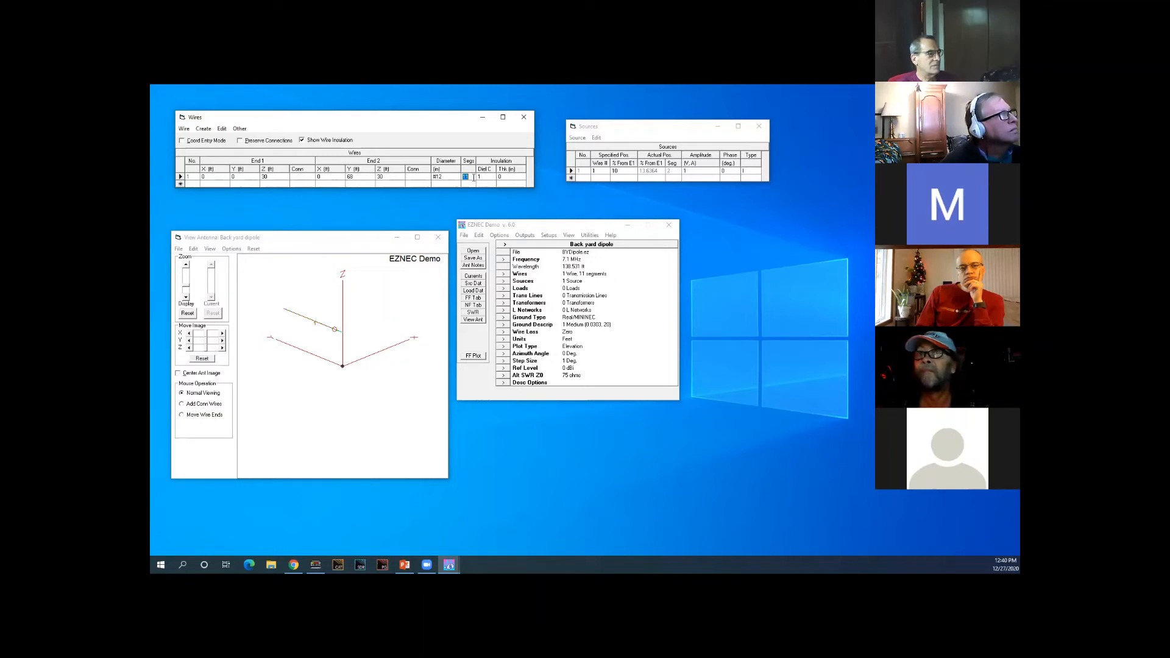
text(33)
key(Return)
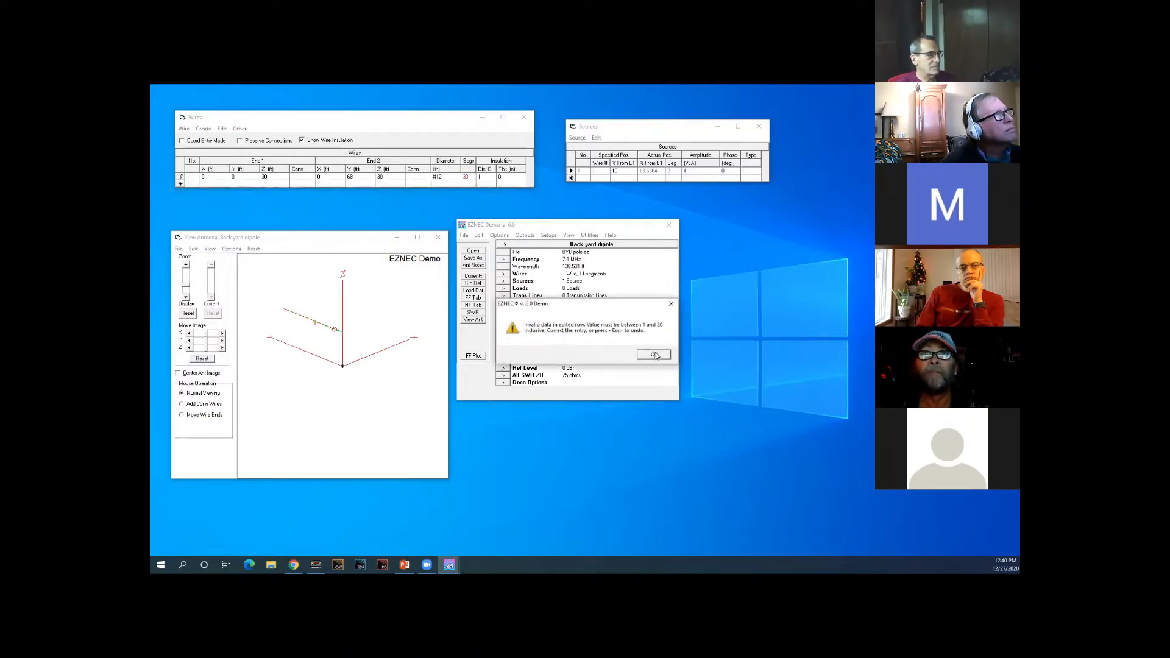
click(655, 356)
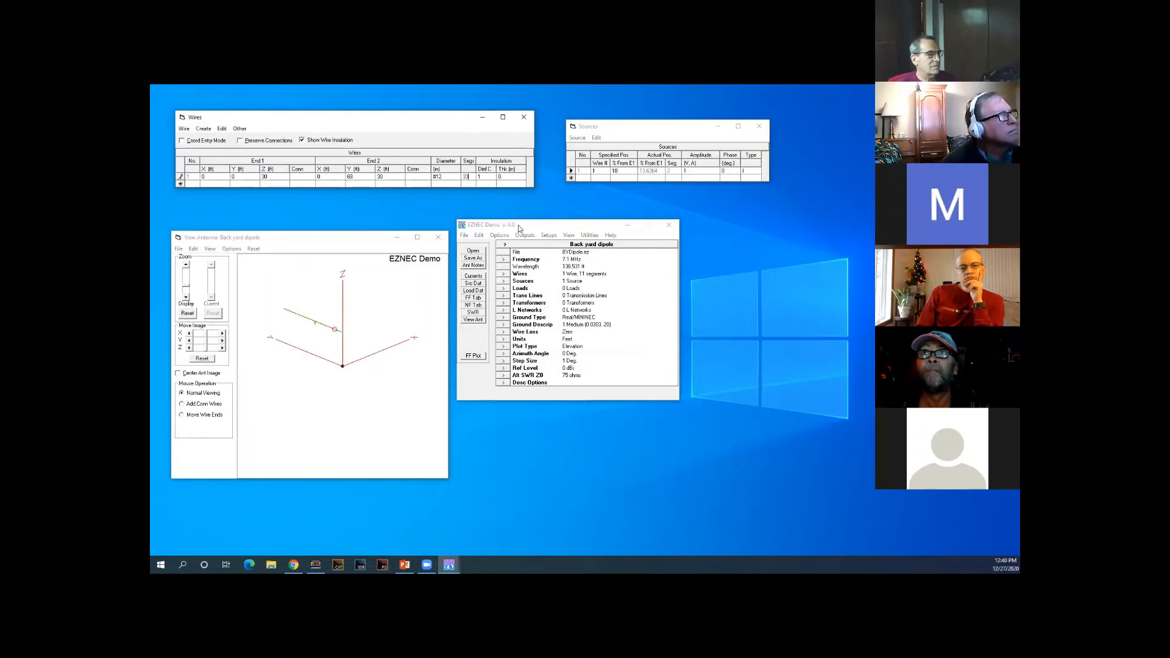
click(474, 181)
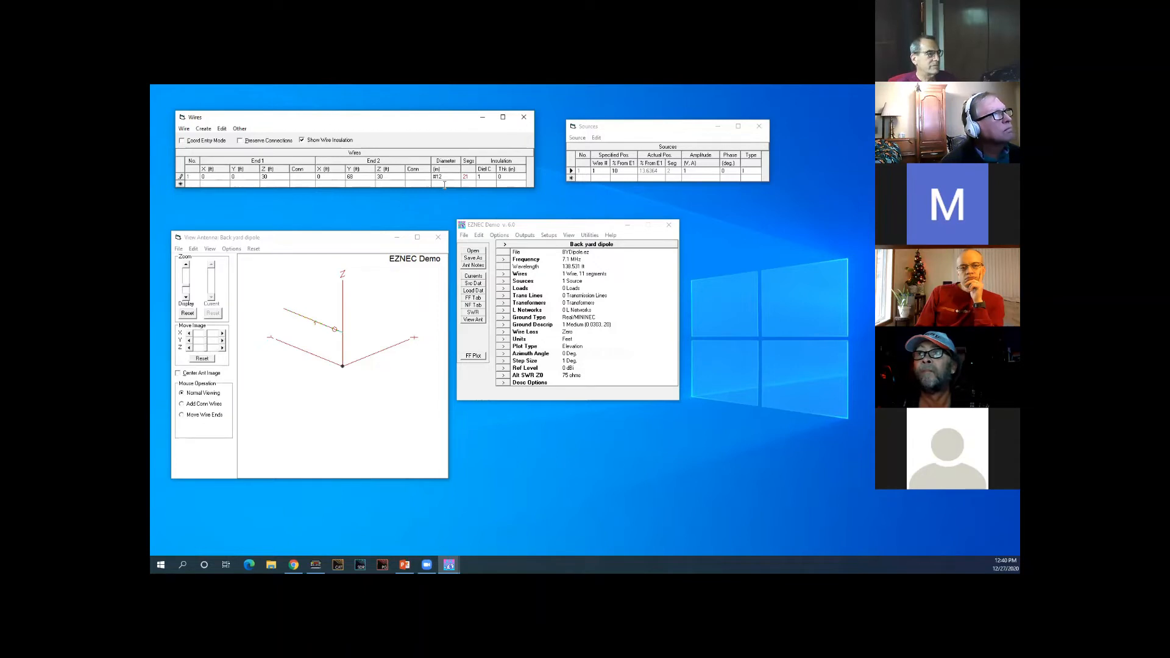
click(530, 251)
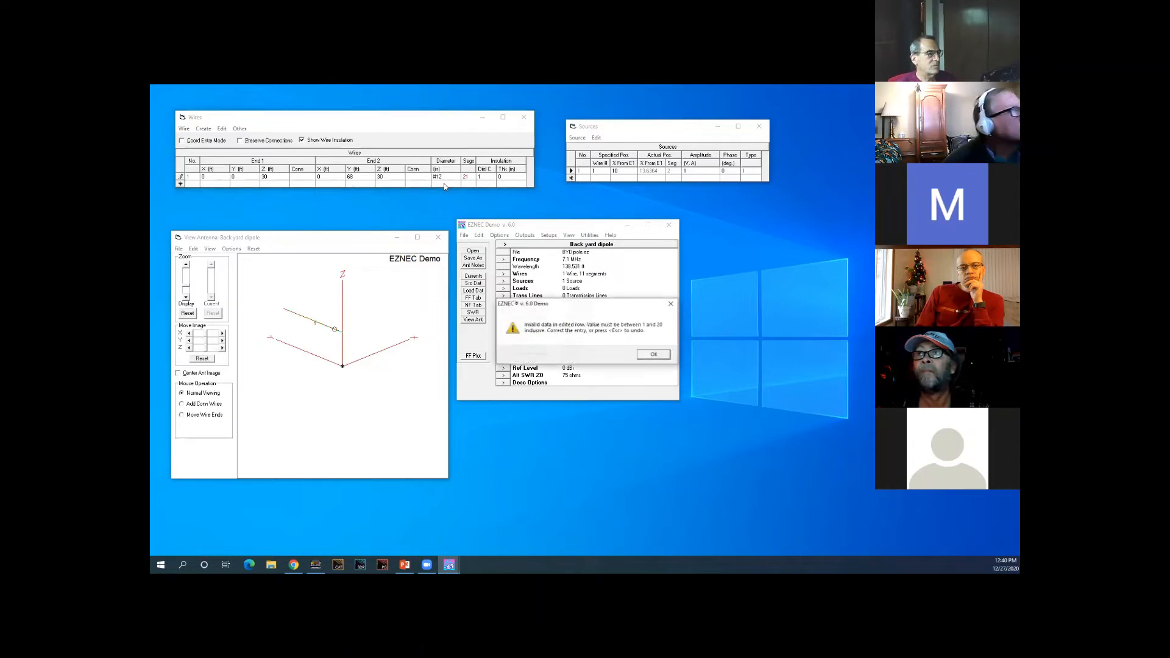
click(650, 355)
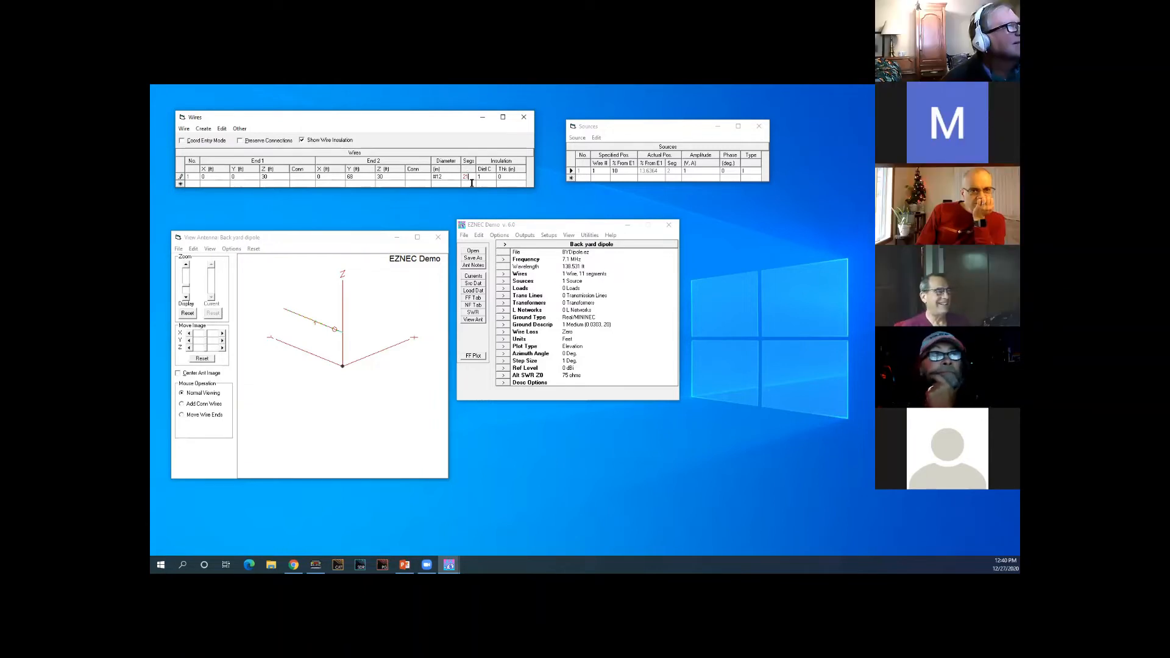
Step: Set the dipole wire's segment count to 19
key(BackSpace)
key(BackSpace)
text(1)
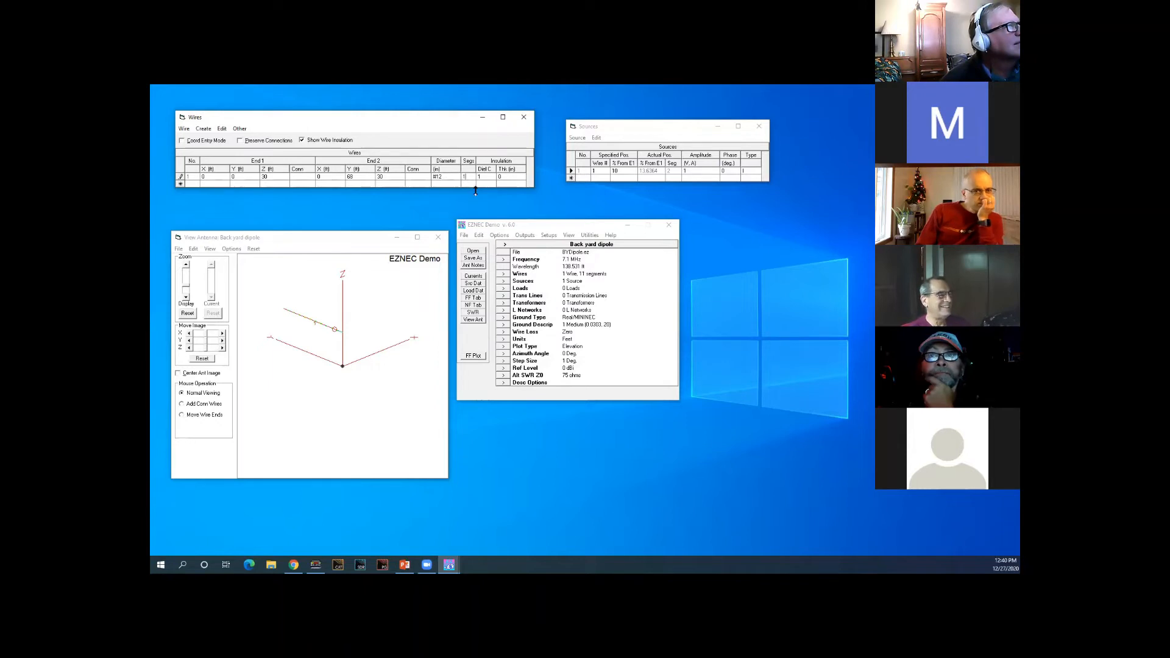
text(9)
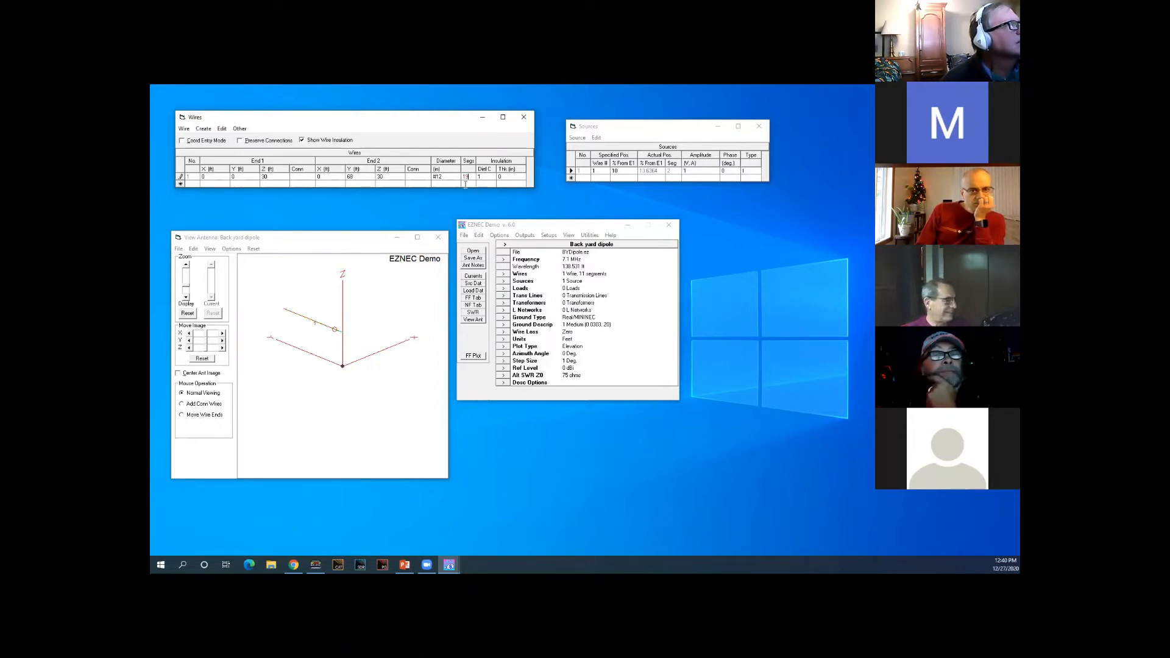
key(Return)
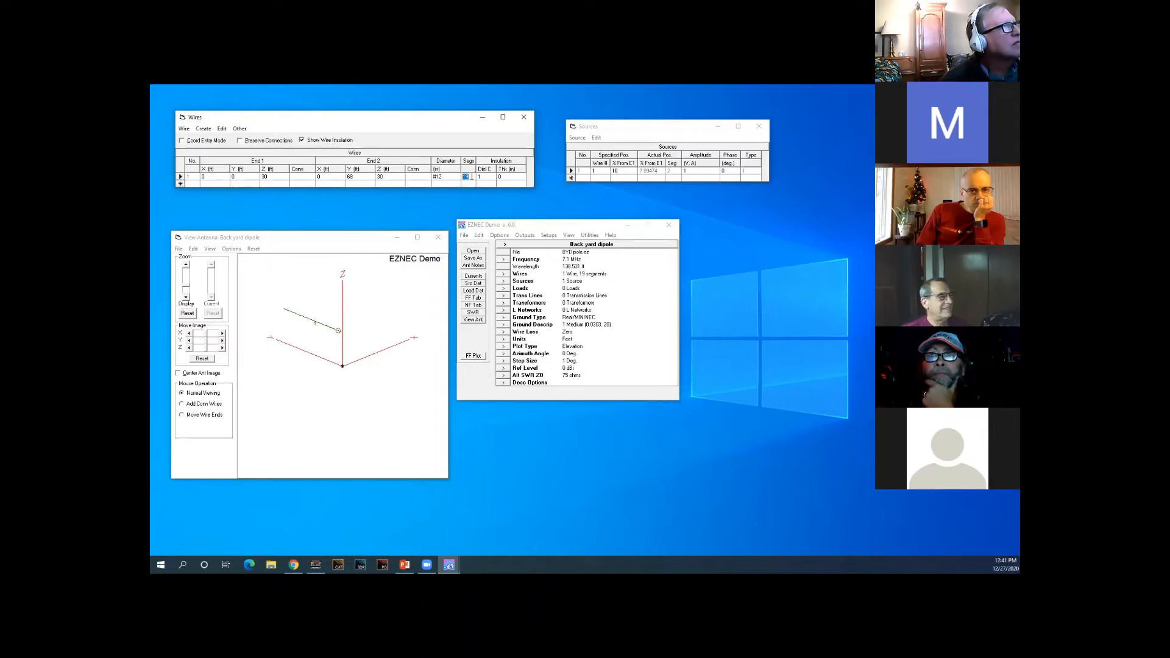
Step: Return the dipole wire's segment count to 11 and check the source location in the antenna view
text(11)
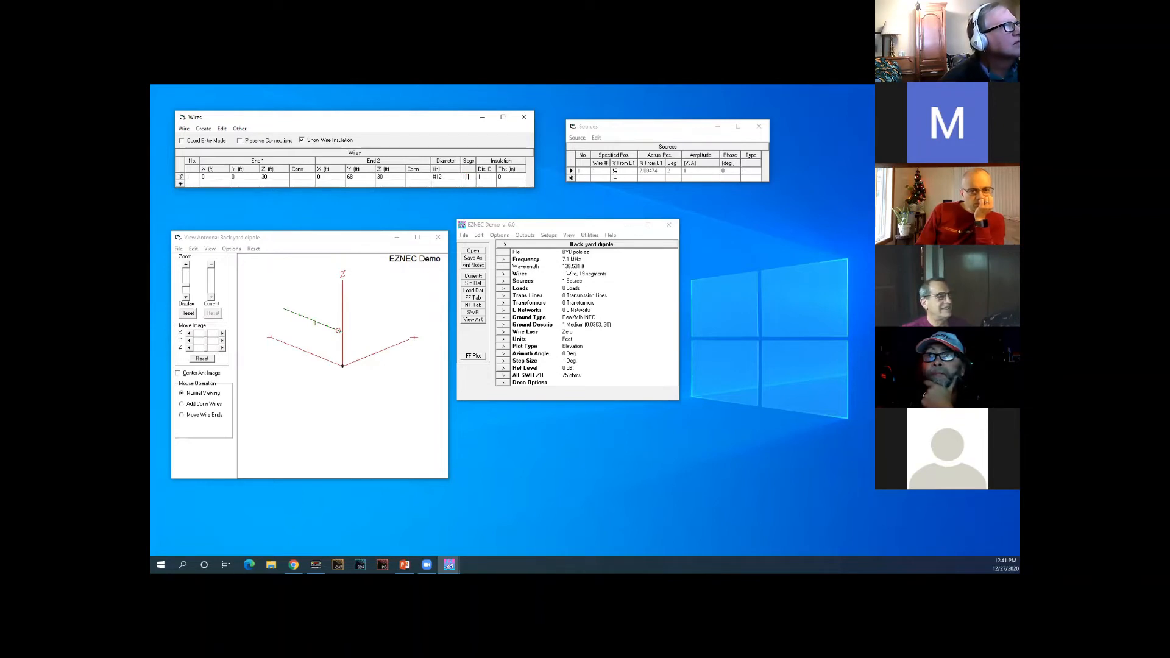
click(615, 176)
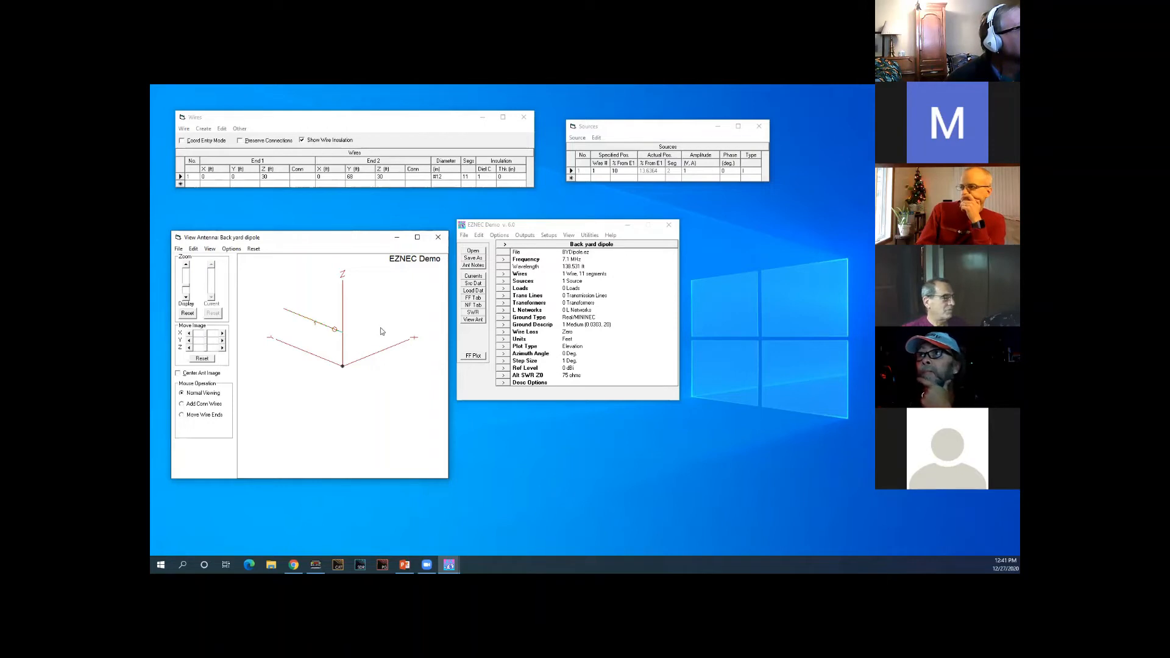
click(342, 336)
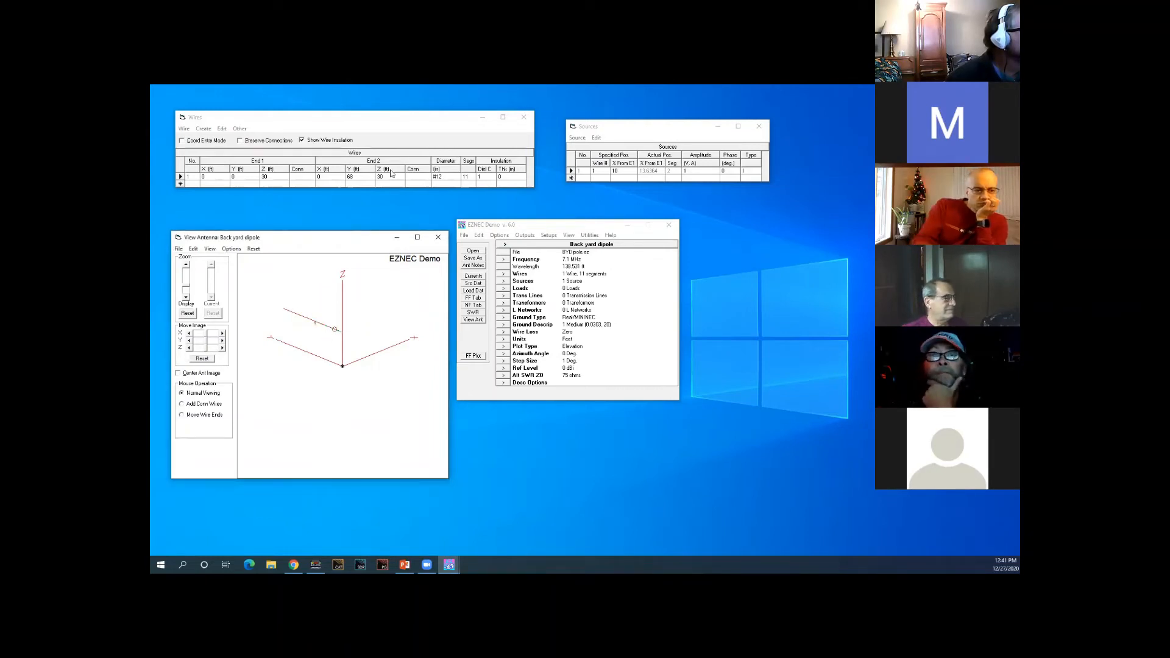
Step: Look through the selectable source types for the dipole's source, leaving the type as it is
click(746, 171)
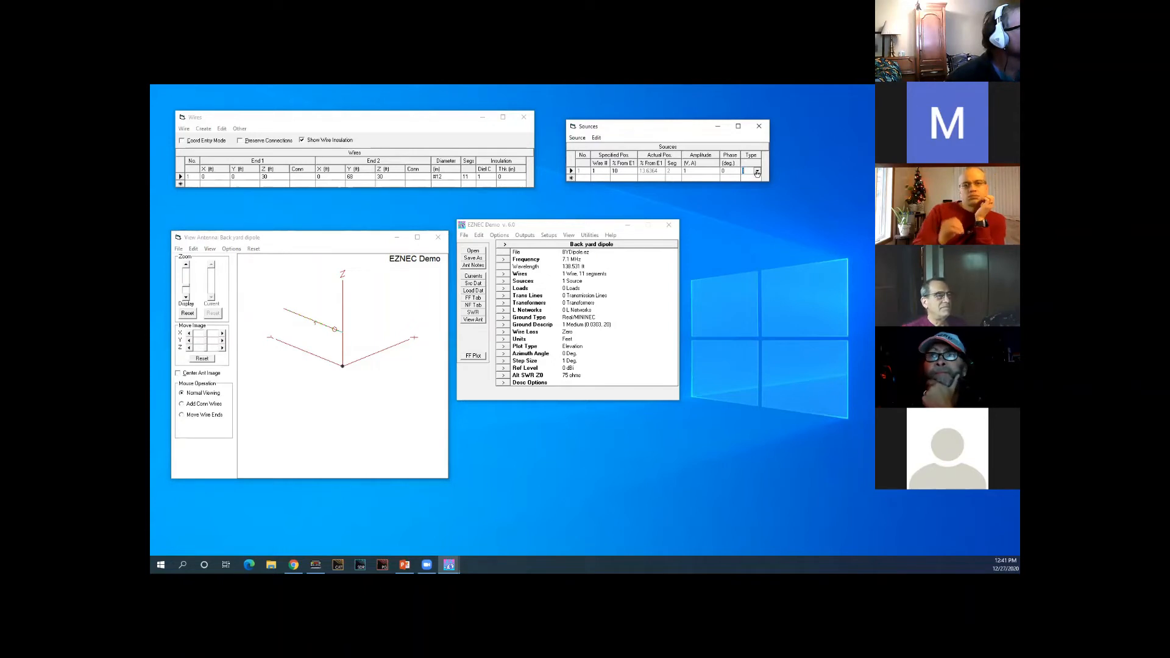
click(746, 171)
click(757, 171)
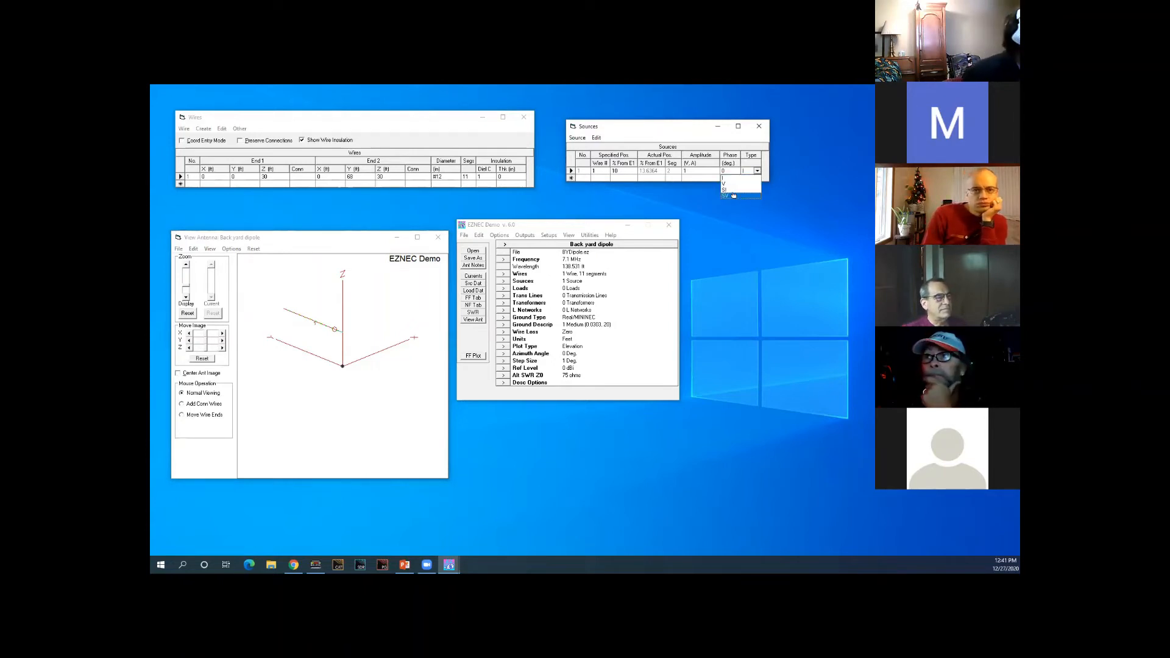
click(692, 181)
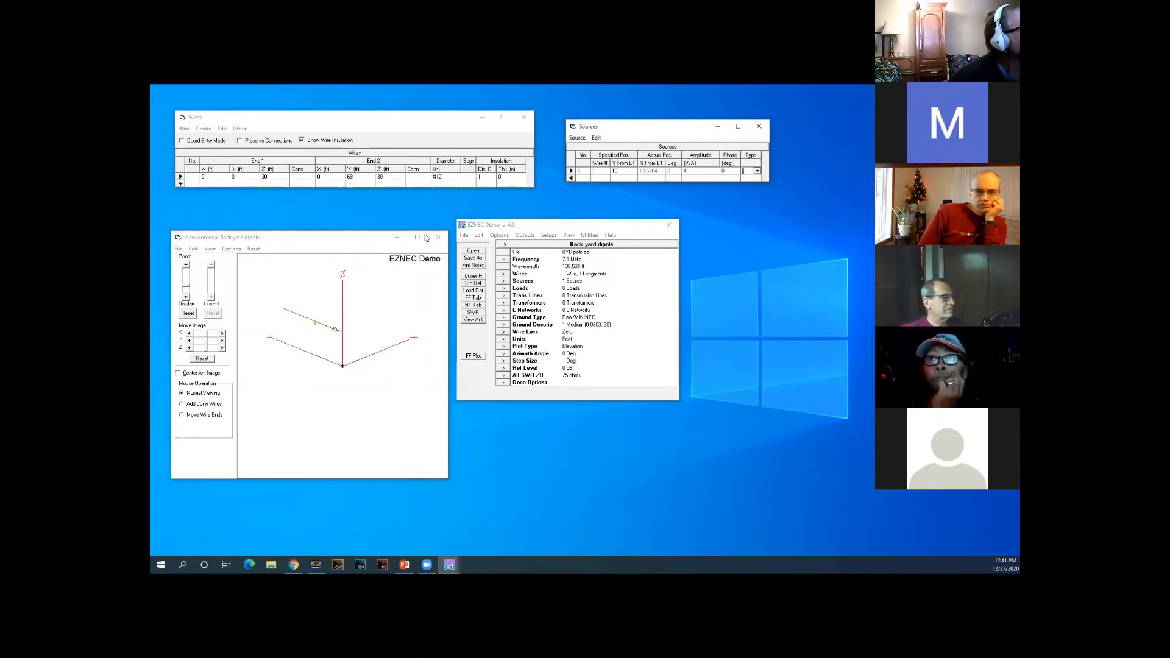
Step: Set the source's specified position to 0% from End 1 and dismiss the segmentation check report
click(614, 172)
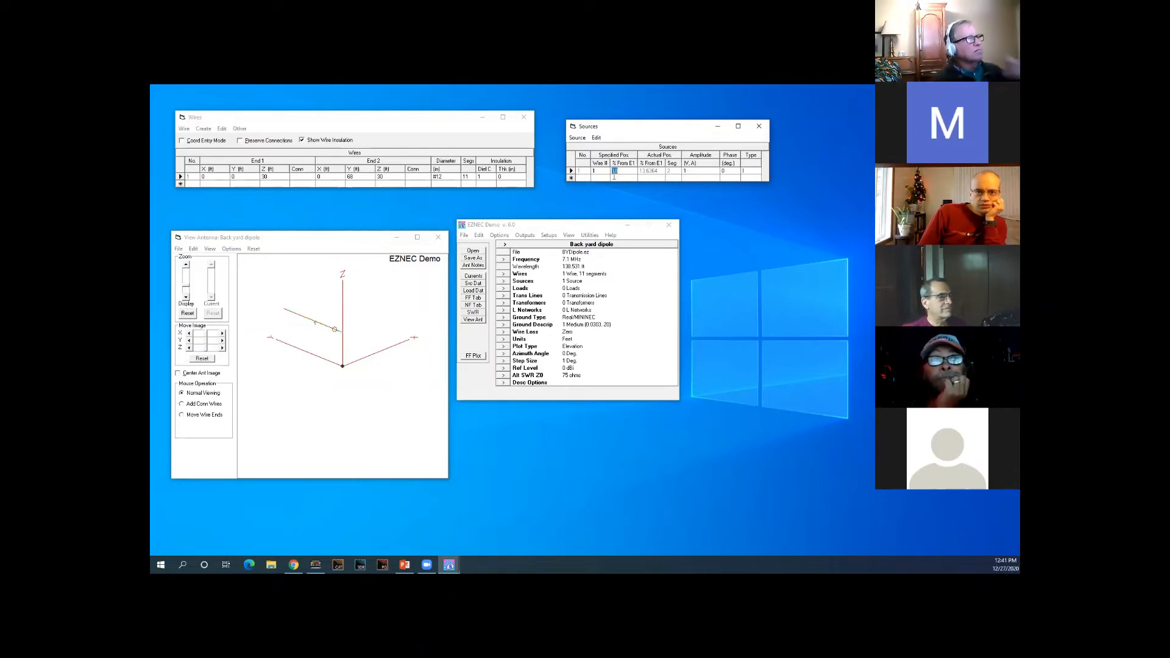
text(0)
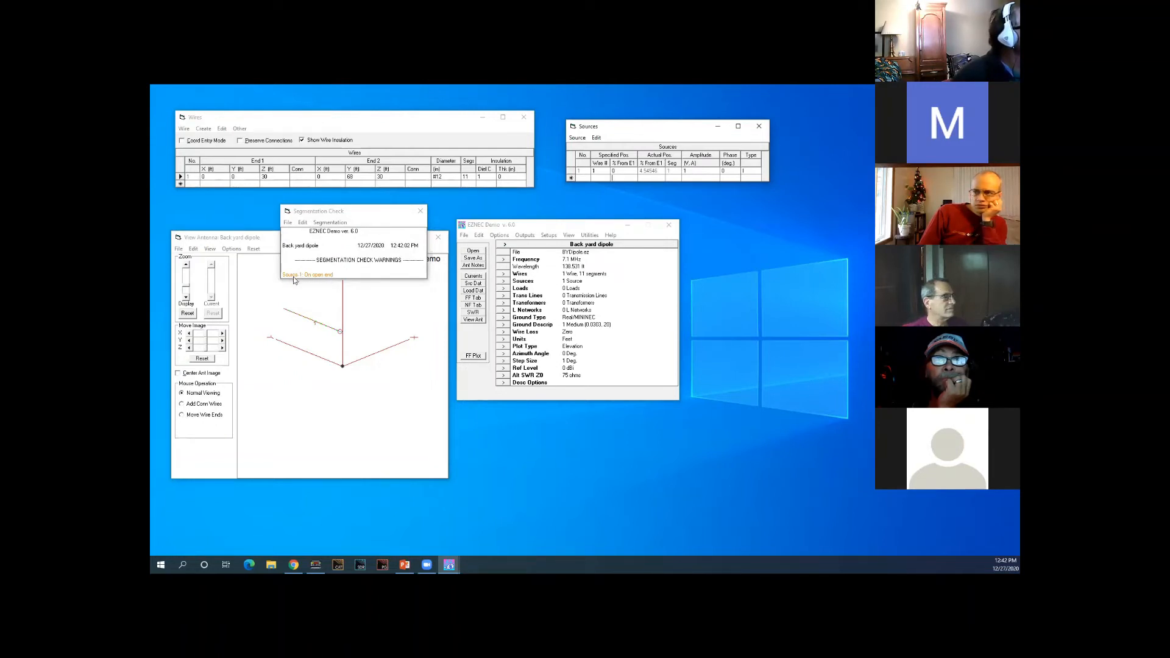
click(420, 212)
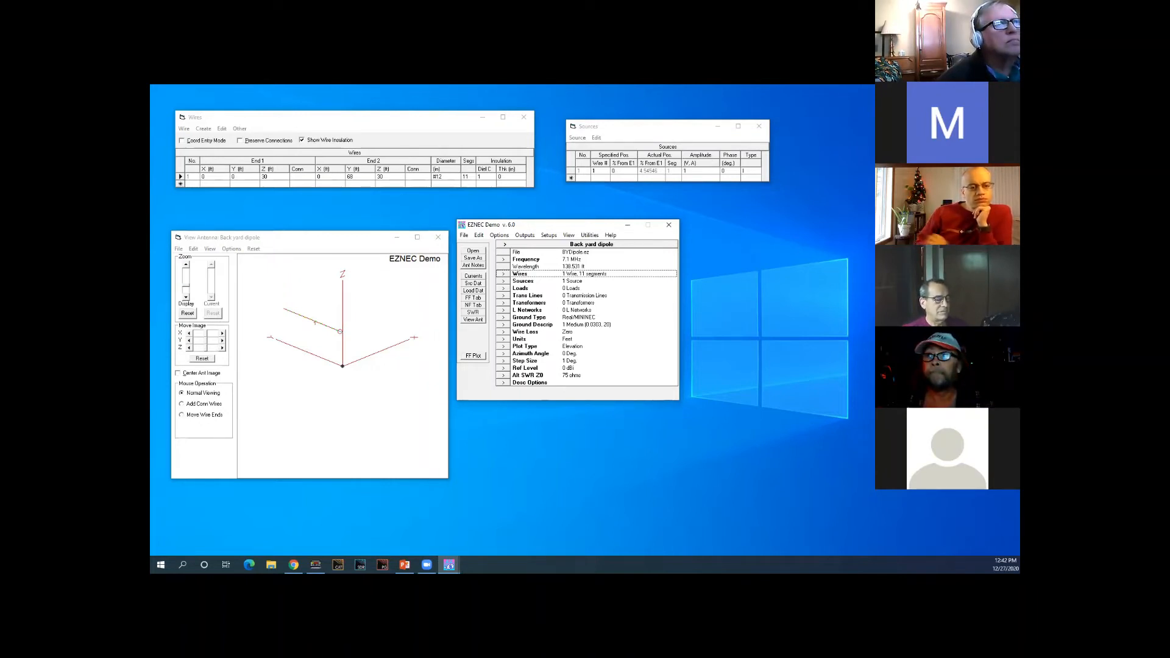
Step: Switch to the PowerPoint slide show to view the slide "Elevation view of inverted Vee"
key(alt+Tab)
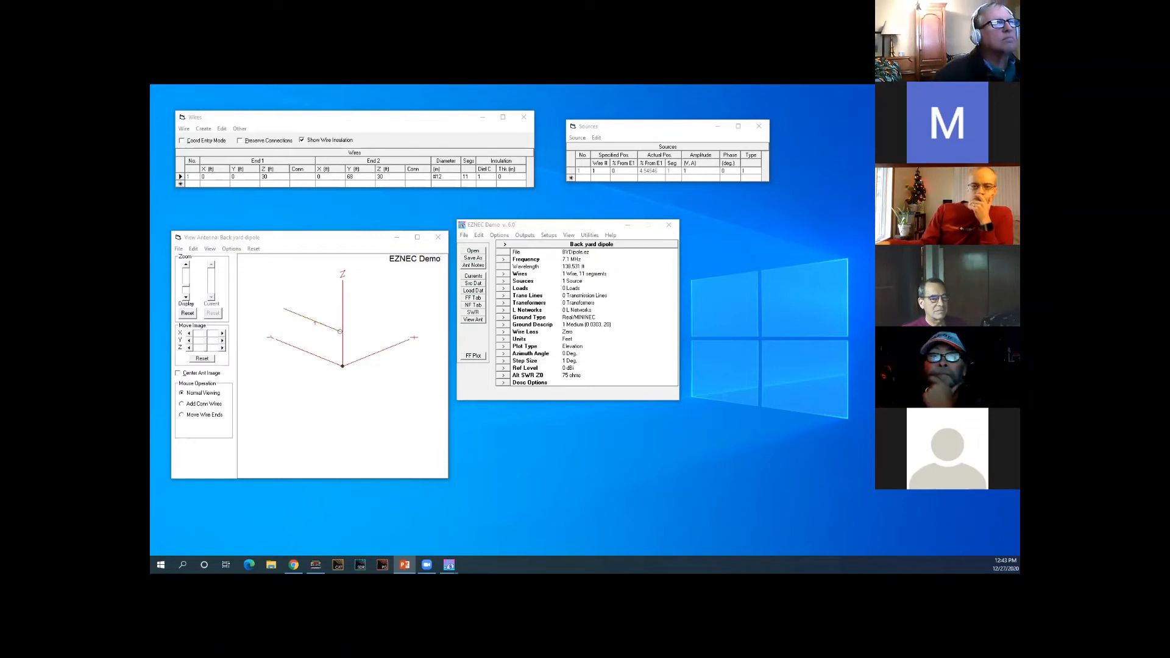
click(405, 564)
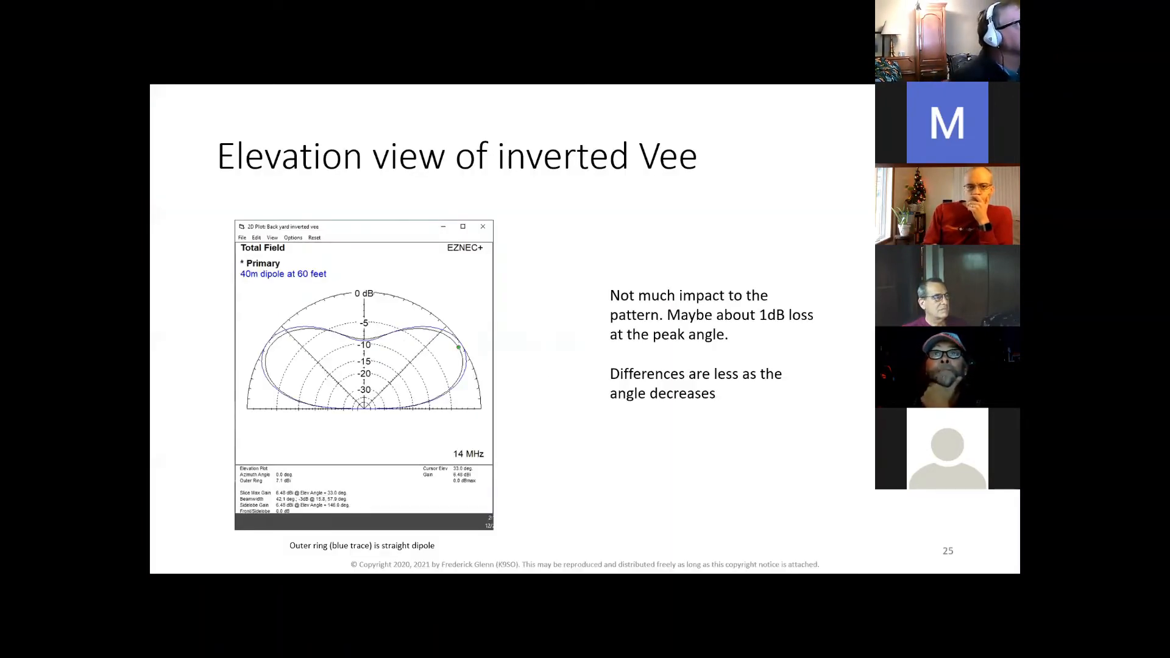
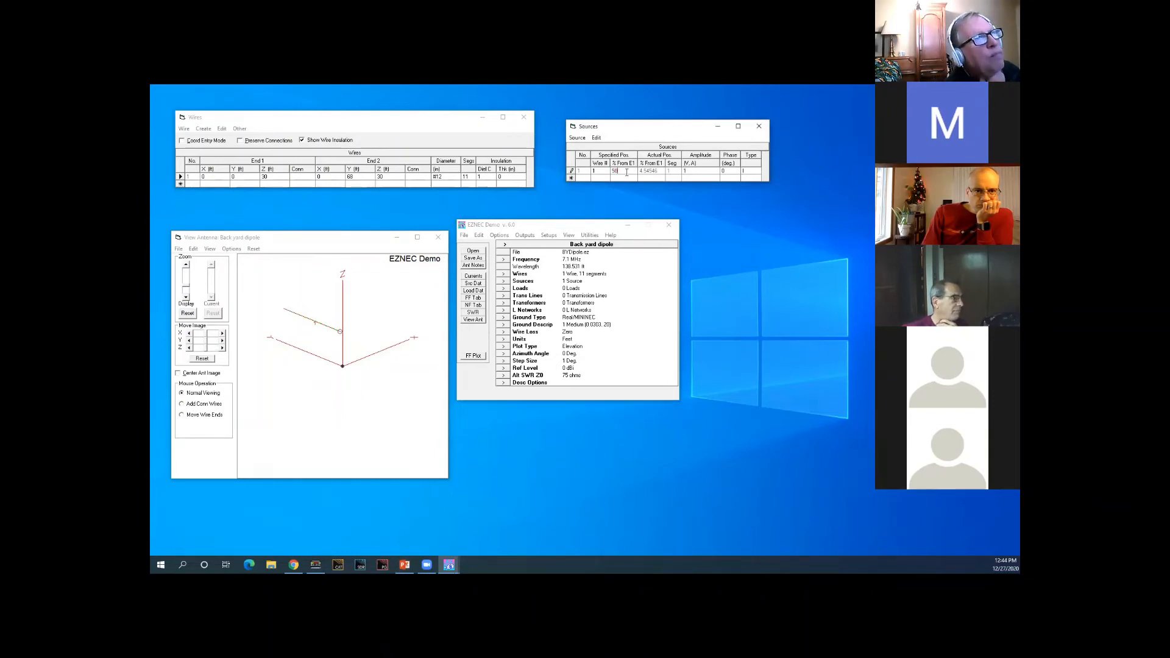
Step: Set the dipole source's specified position to 50% from End 1
click(622, 171)
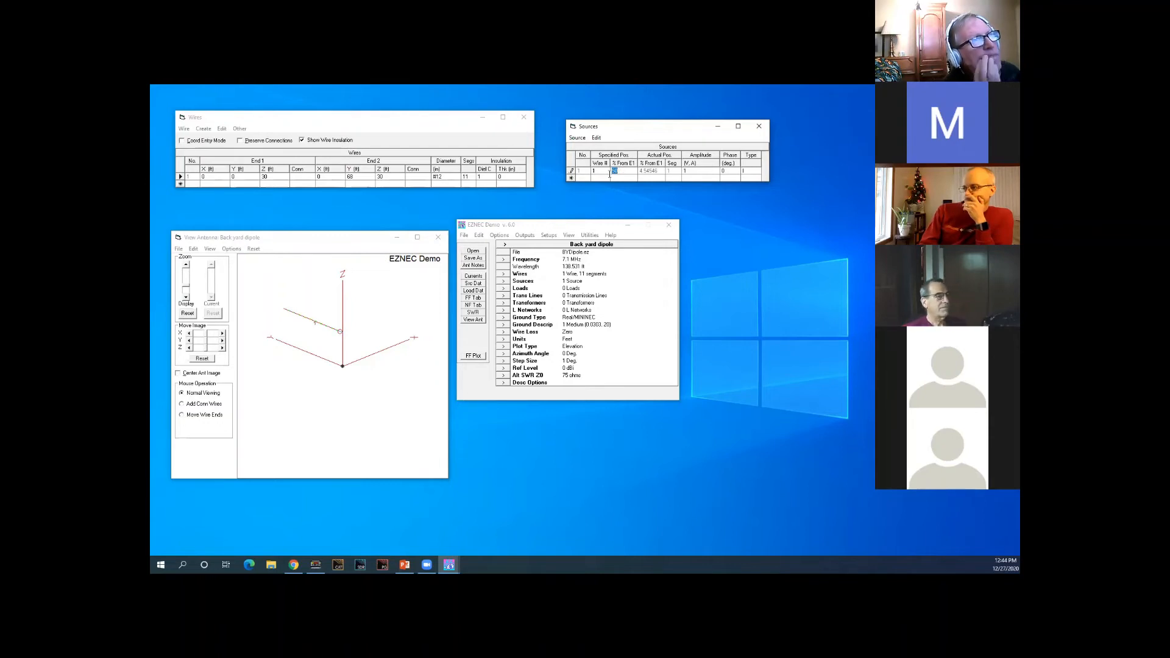
click(623, 171)
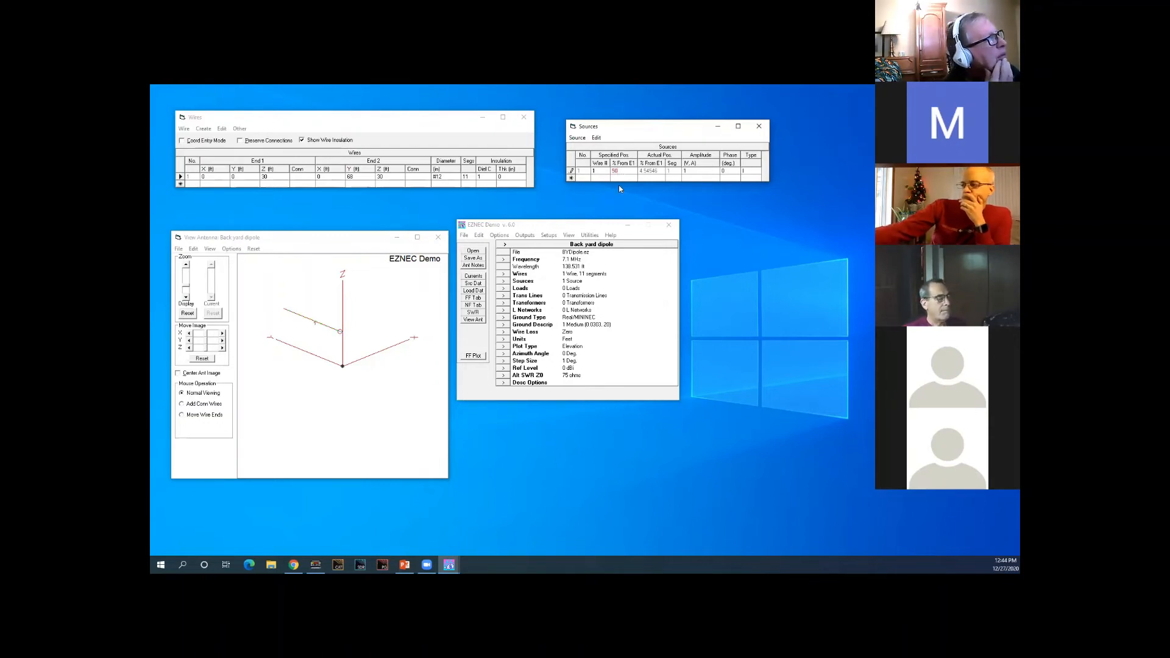
key(Return)
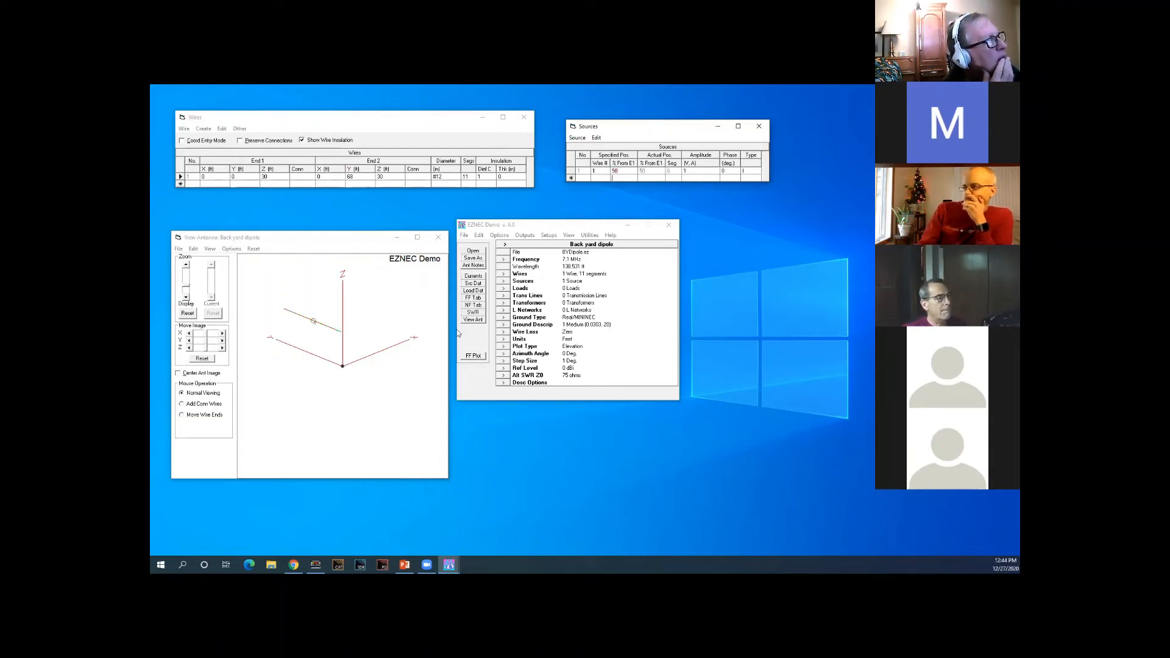
Step: Run an SWR sweep from 6.6 to 7.6 MHz for the center-fed dipole and read the curve's lowest point
click(468, 313)
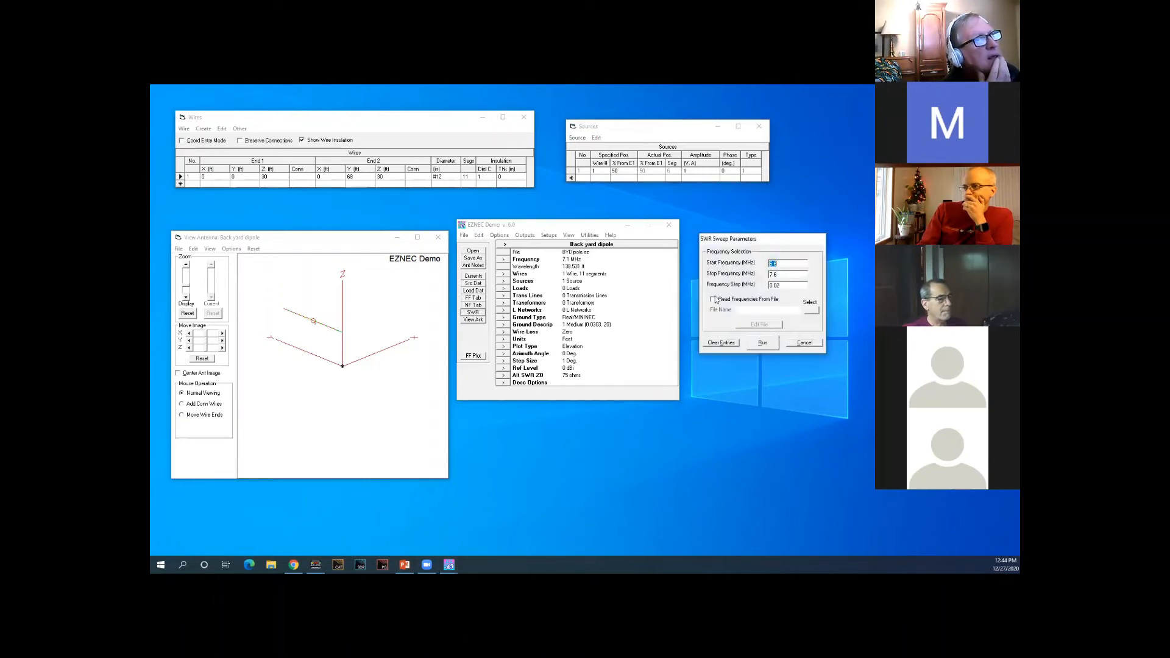
click(762, 343)
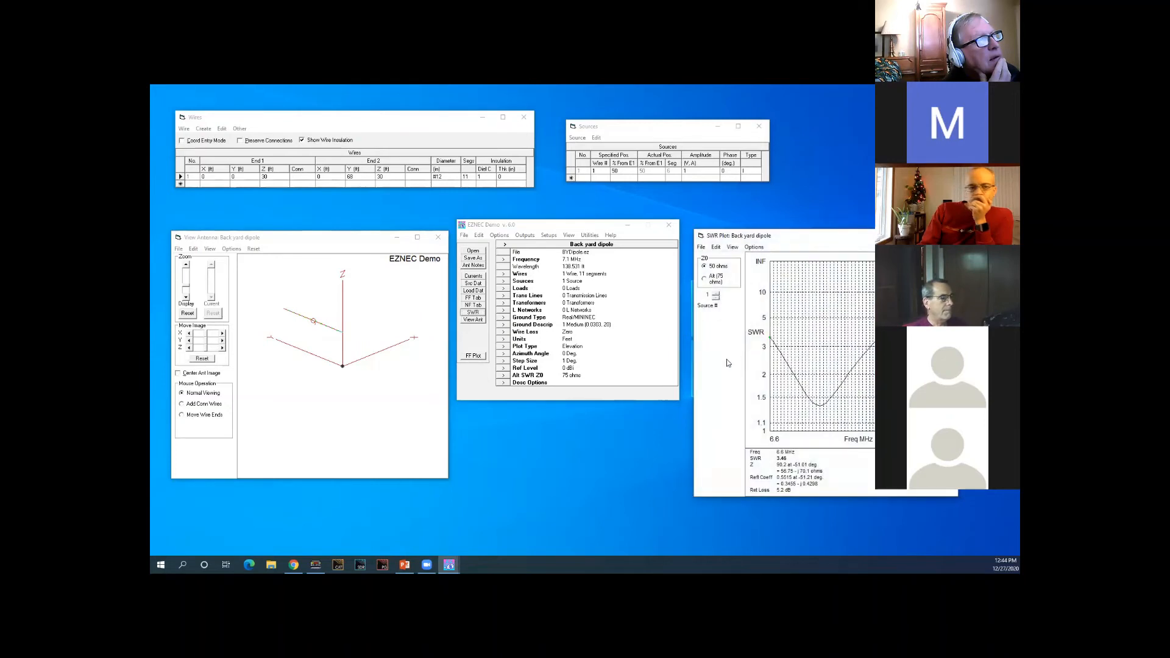
click(820, 412)
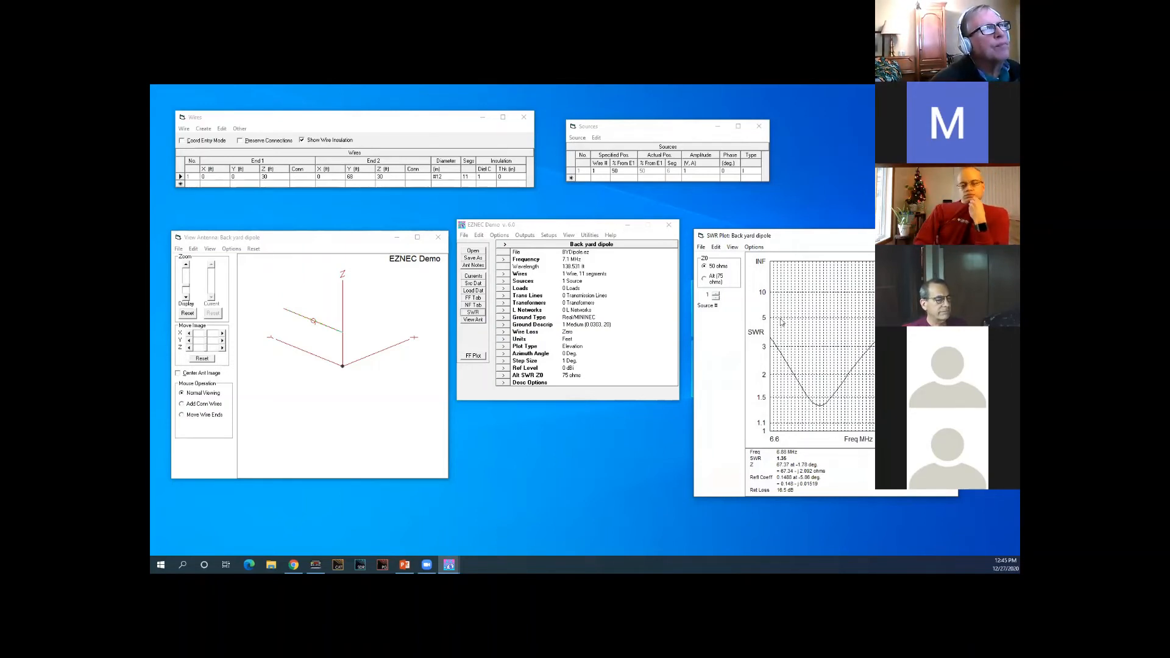
Step: Move the dipole source to a specified position of 40% from End 1
click(630, 171)
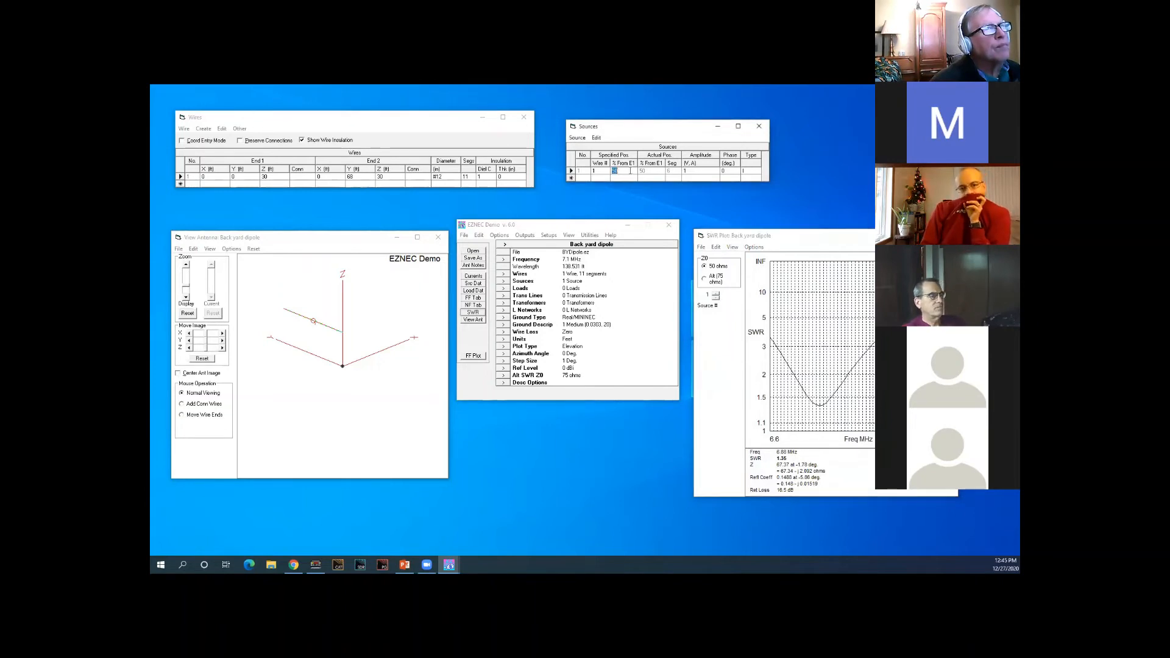
text(4)
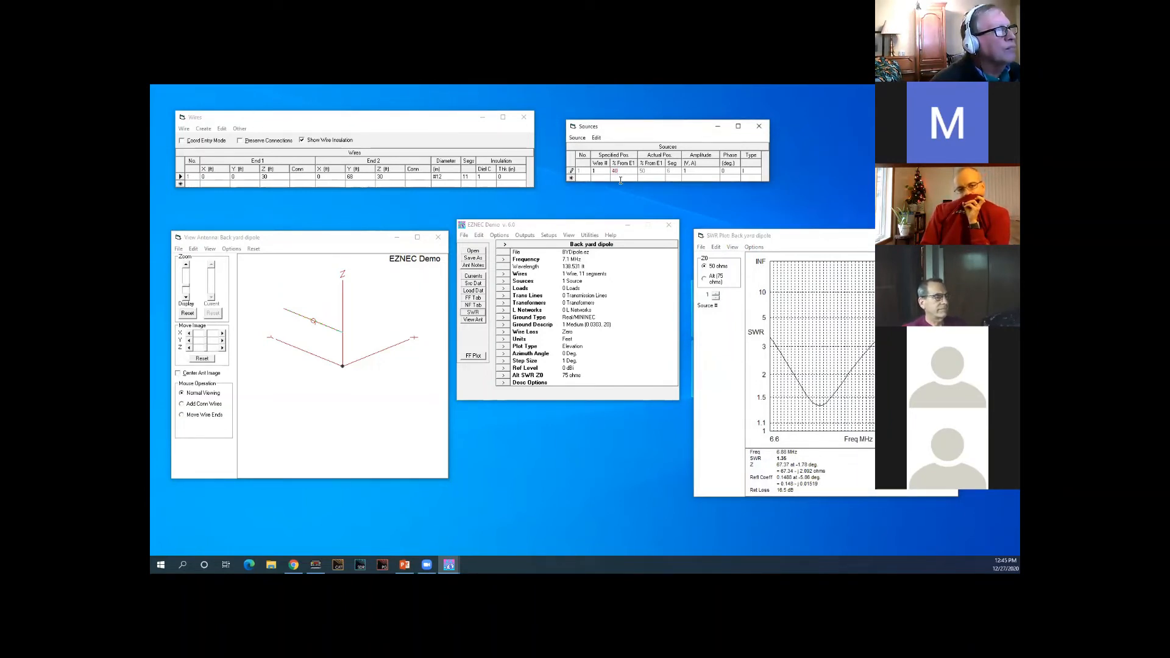
click(656, 169)
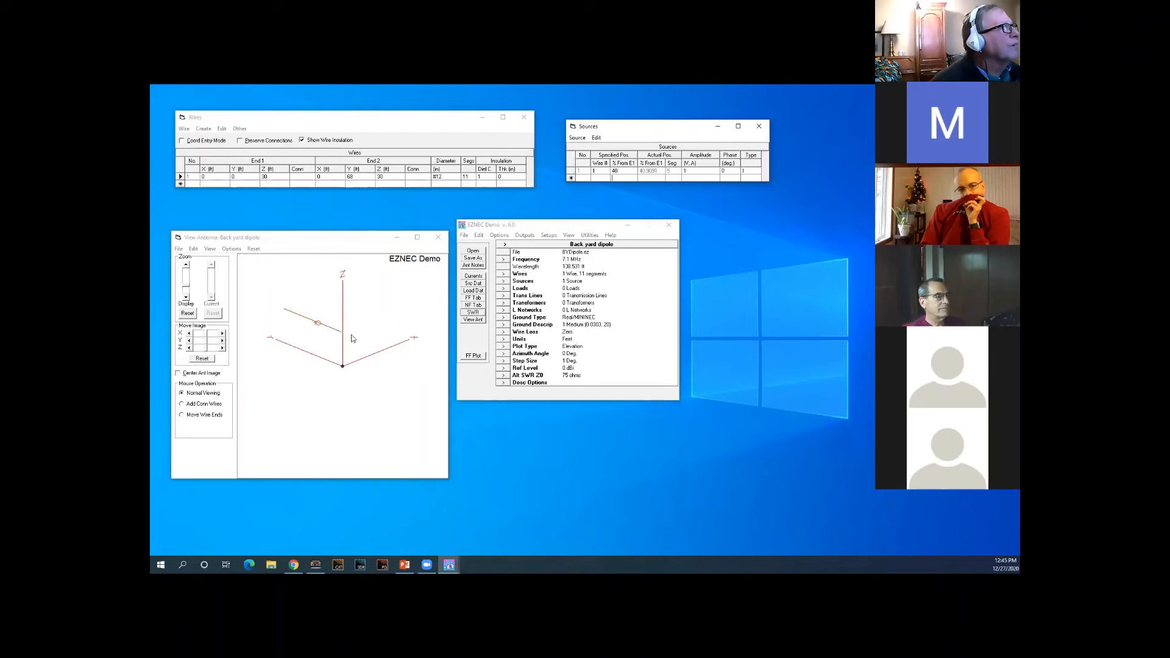
Step: Repeat the 6.6 to 7.6 MHz SWR sweep with the off-center source and read the minimum
click(477, 315)
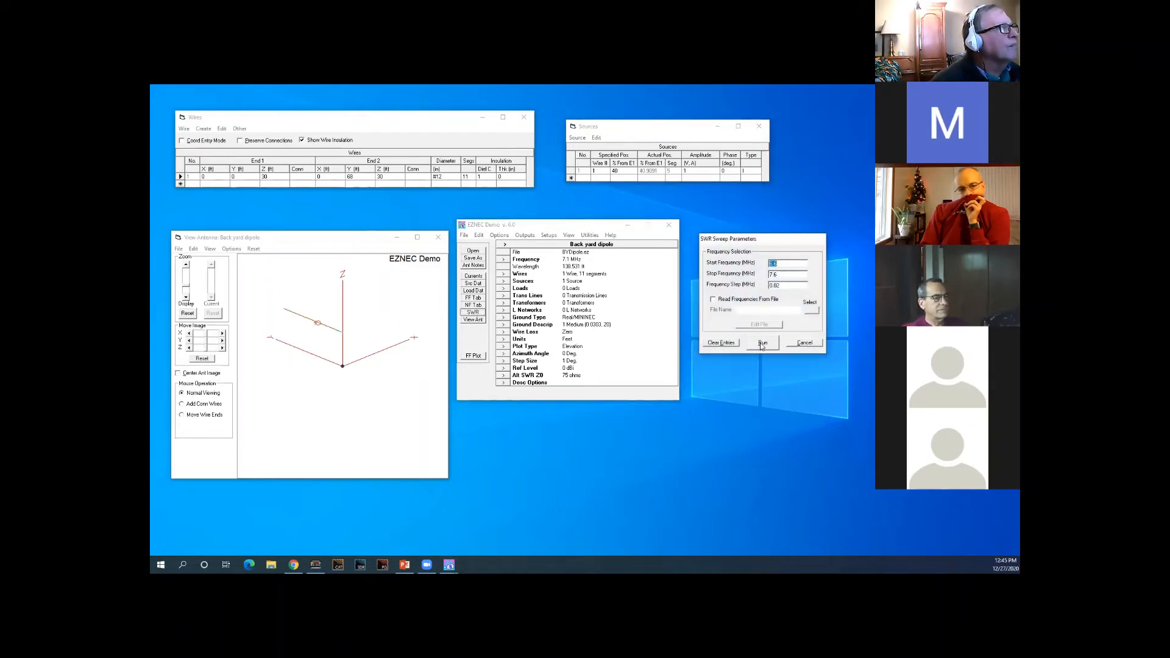
click(759, 343)
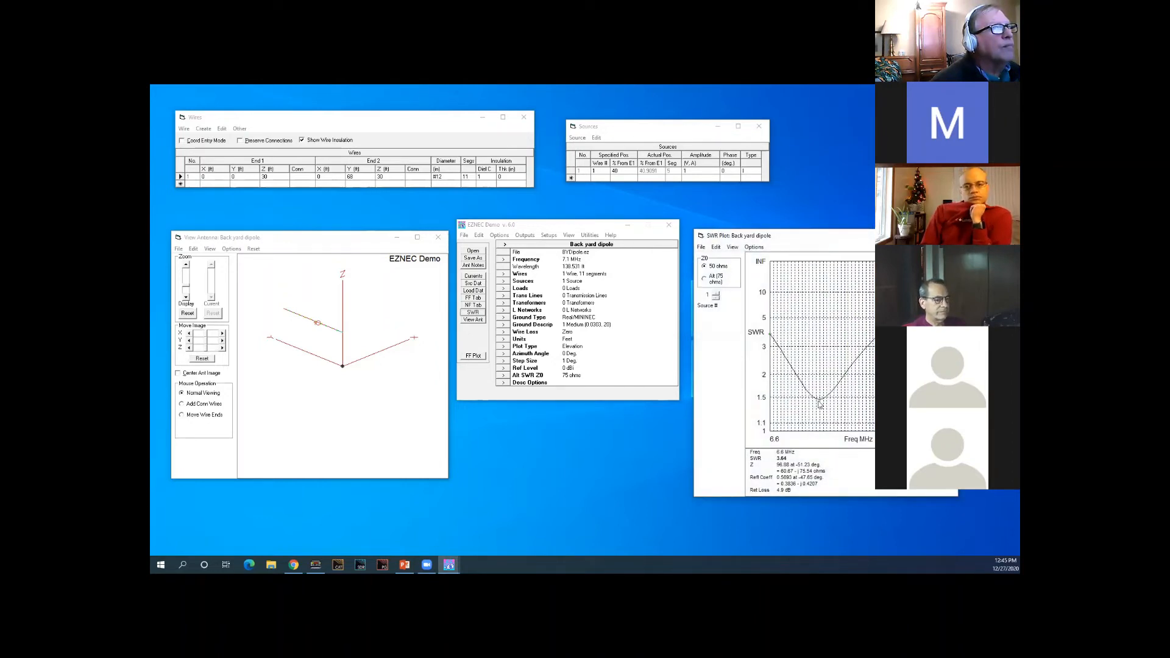
click(823, 401)
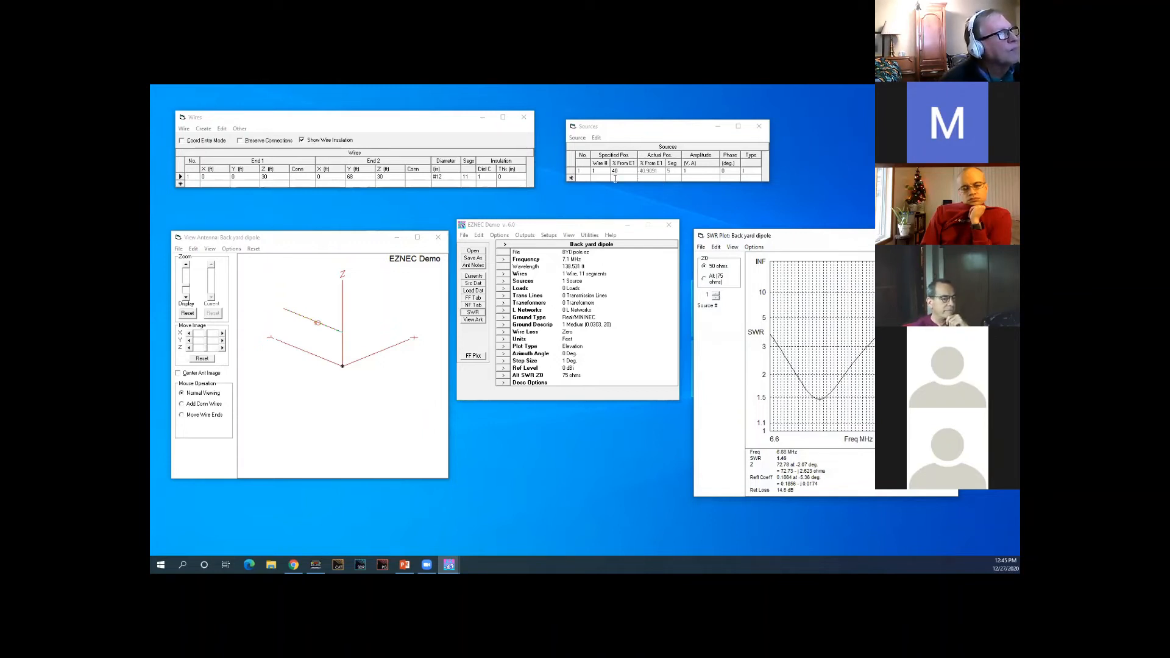
Step: Plot the far-field elevation pattern of the off-center-fed dipole, bring the plot into full view, and close it
click(473, 356)
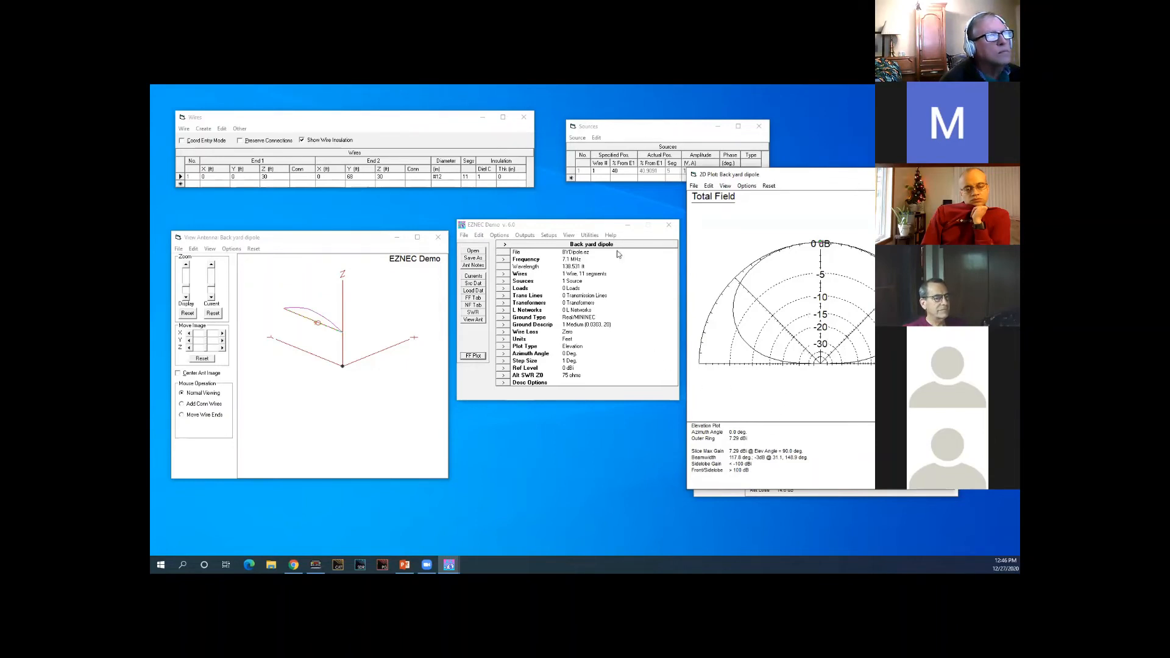
drag(851, 181, 586, 225)
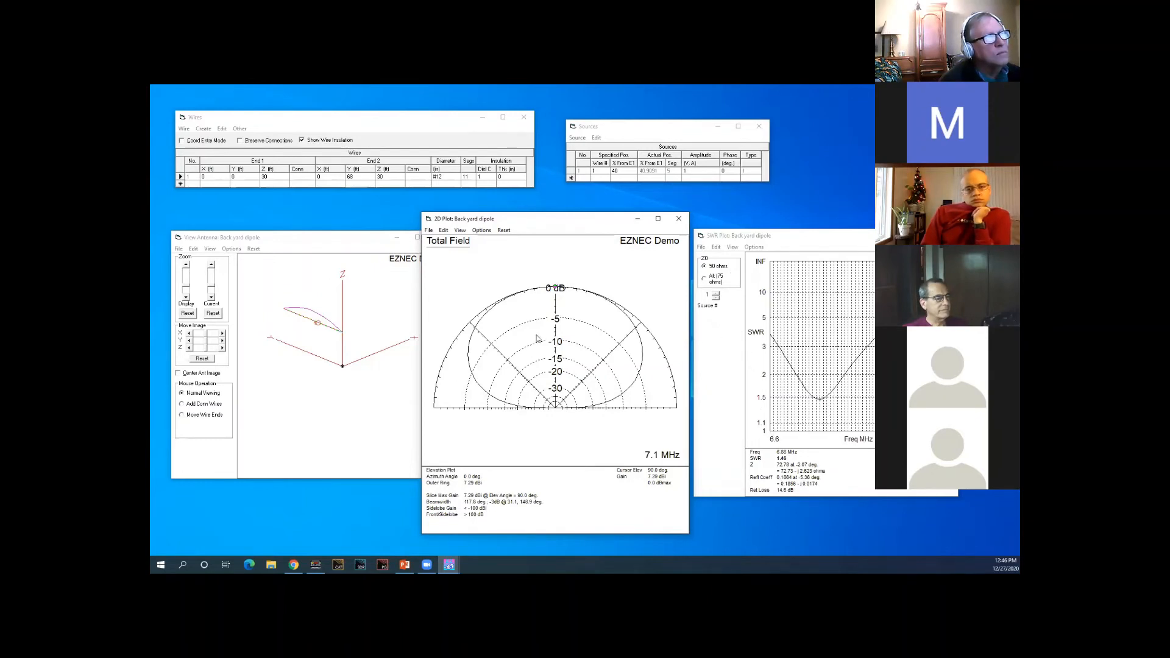
click(678, 220)
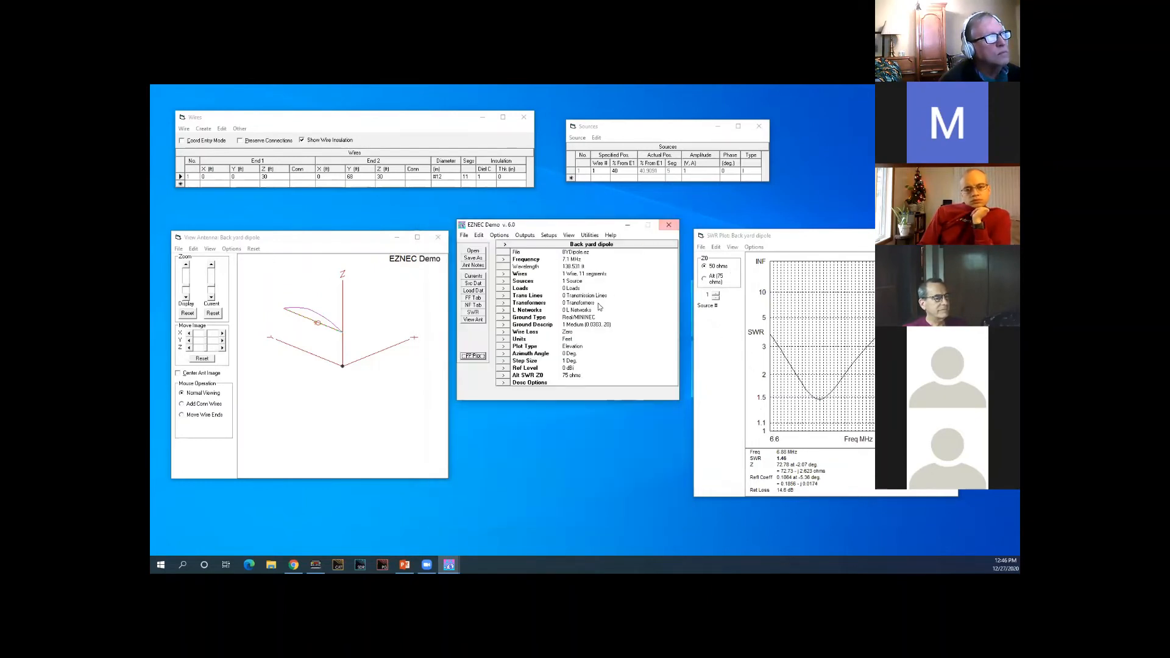
Step: Run a wider SWR sweep from 6.6 MHz to 28 MHz with a 0.1 MHz frequency step
click(473, 312)
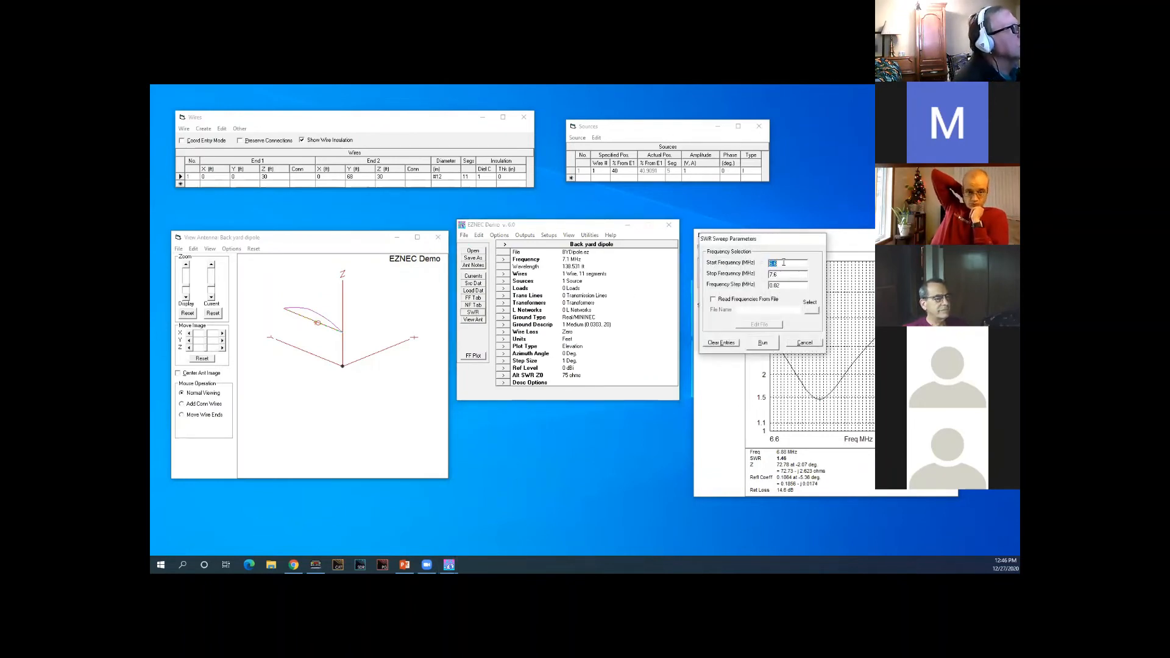
key(Tab)
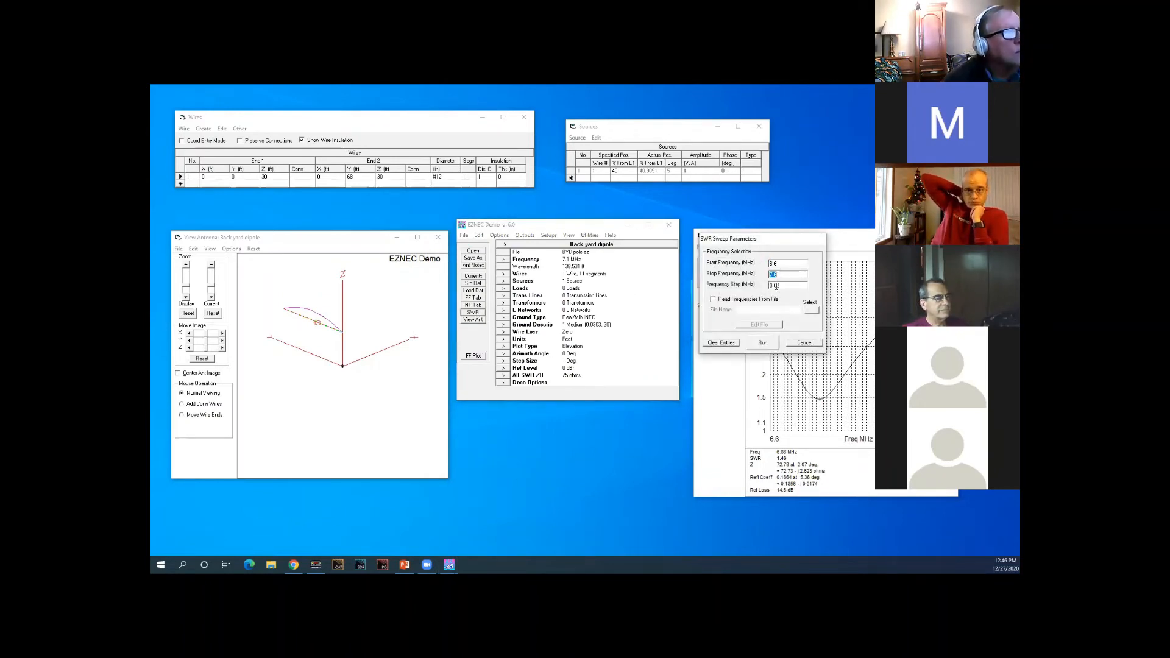
text(7.)
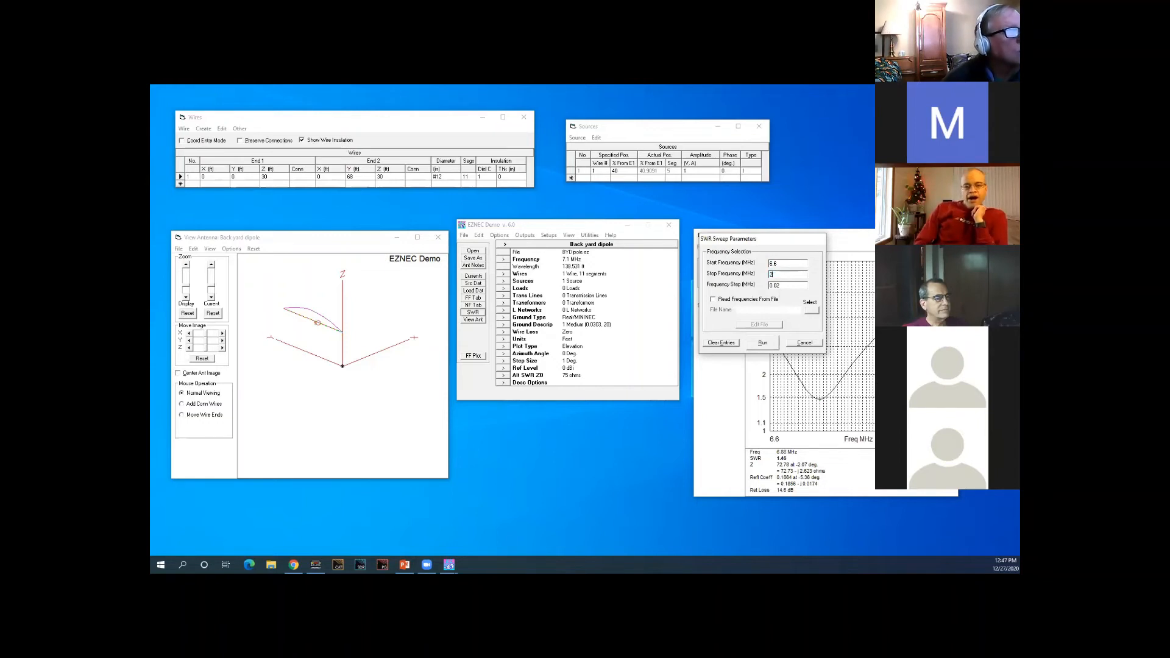
text(8)
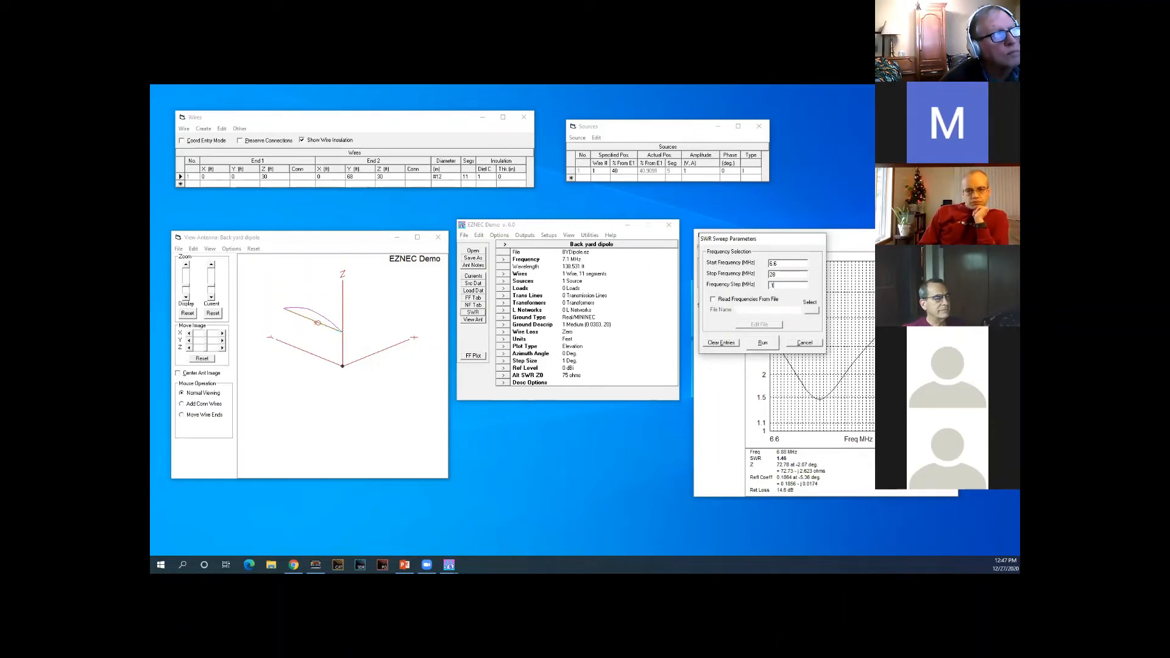
click(763, 343)
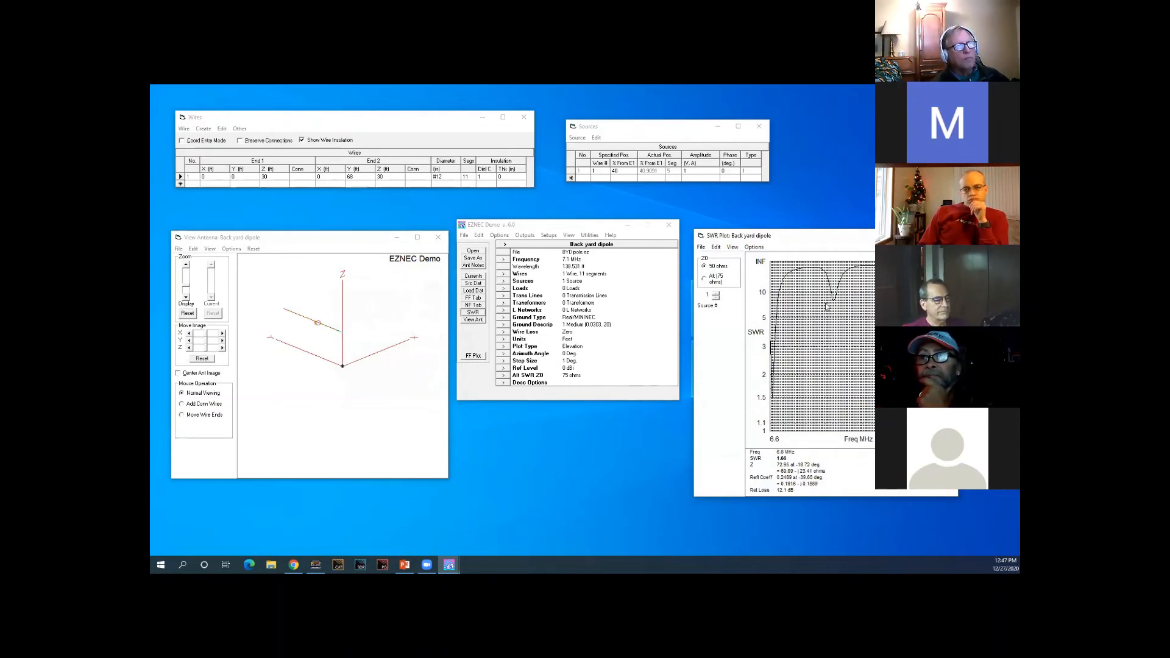
Step: Read the SWR and impedance at the dips near 14 MHz and 21 MHz on the wide sweep plot
click(833, 304)
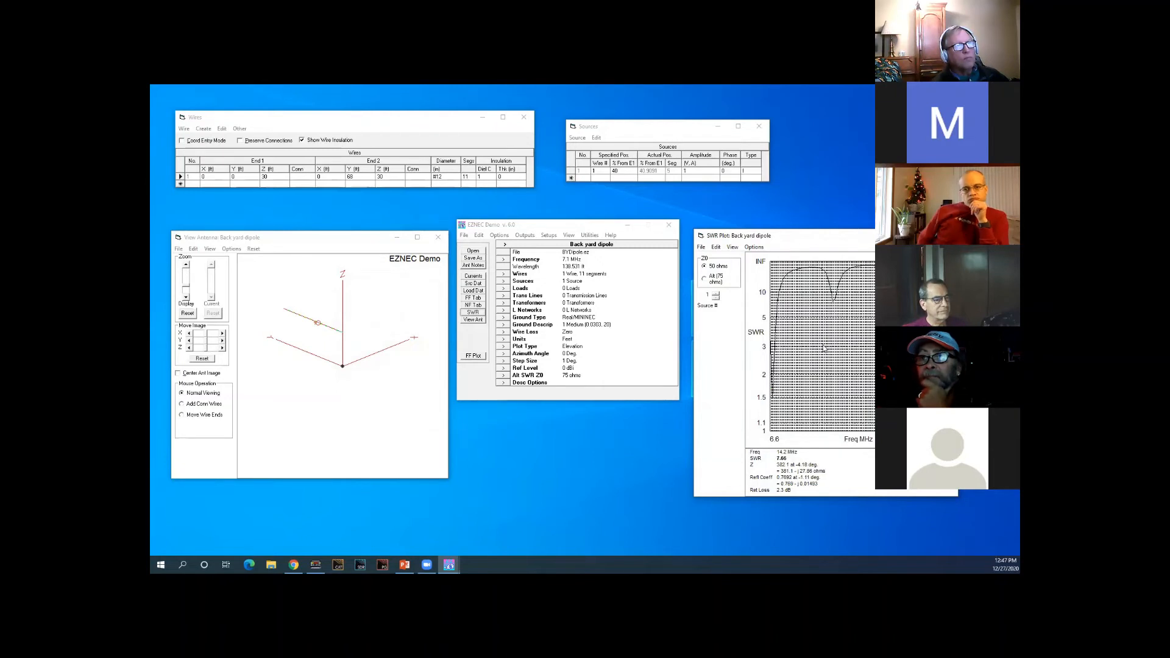
click(896, 314)
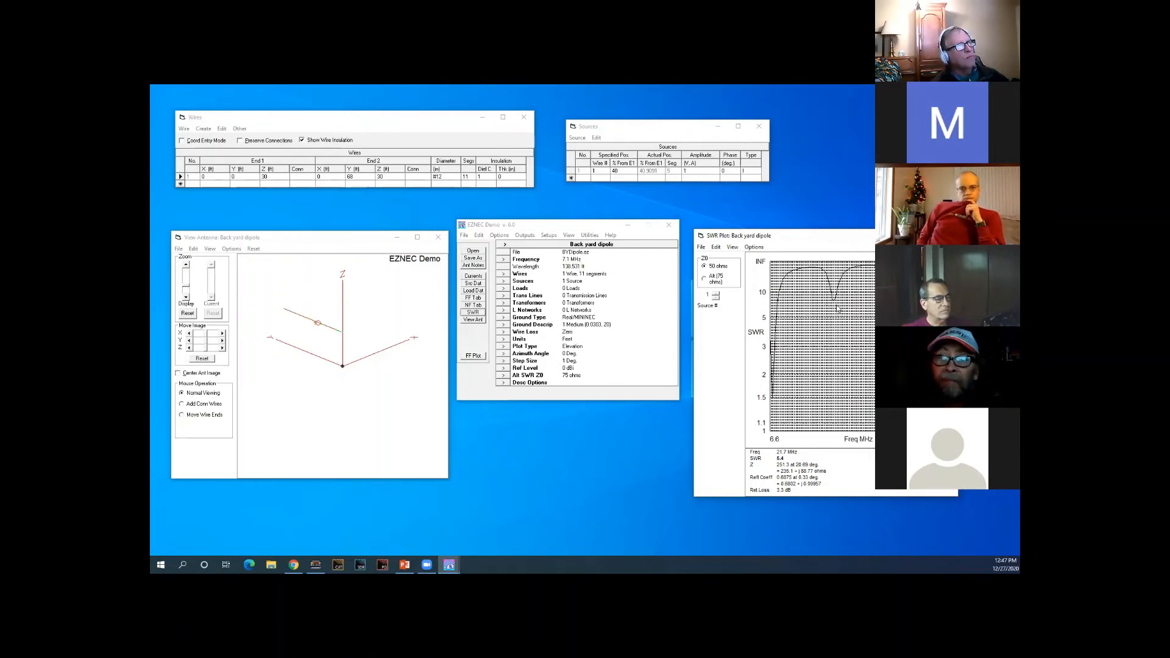
click(836, 303)
click(802, 349)
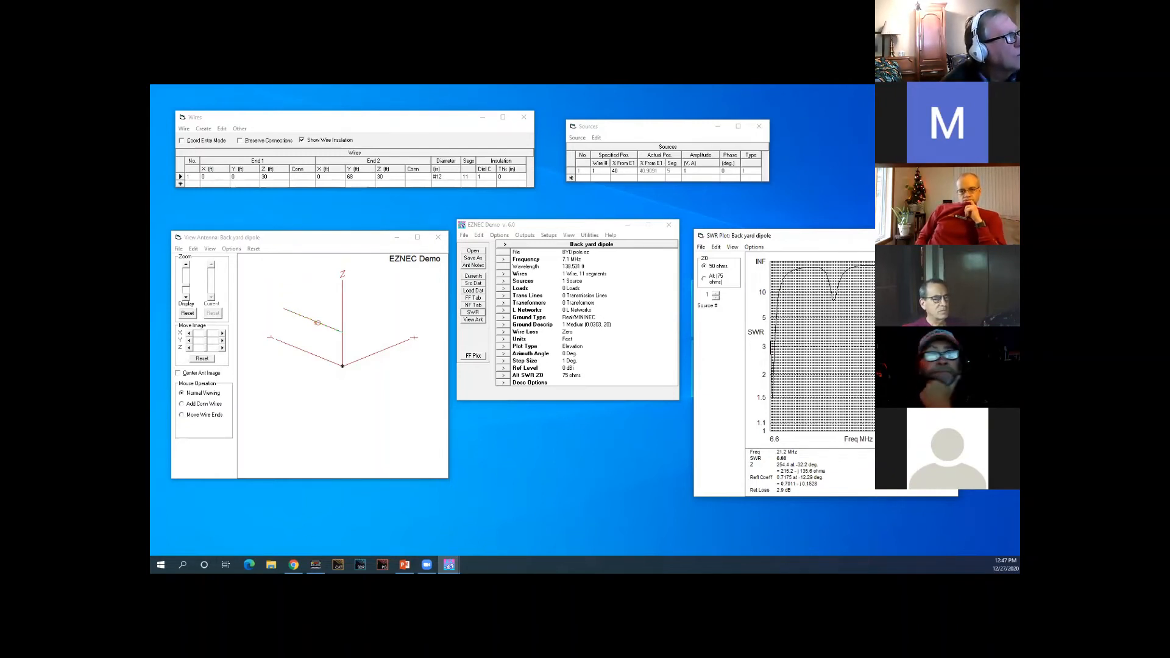
Step: Switch to the PowerPoint slide show and advance to the slide "Session 2: more complex models"
key(alt+Tab)
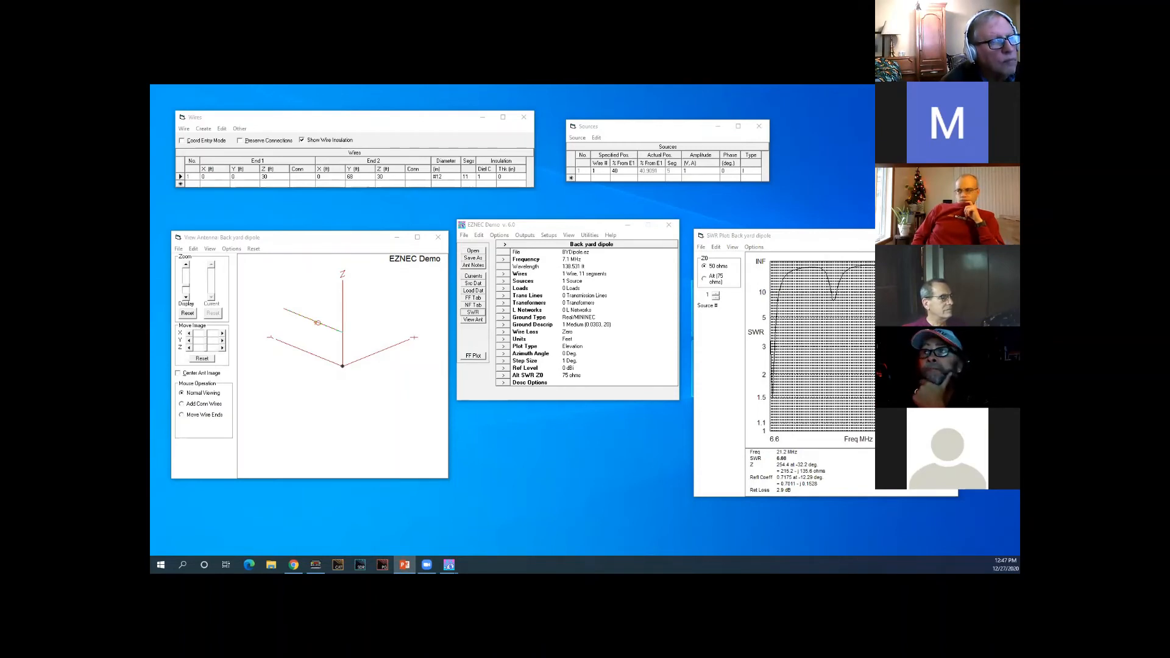
key(alt+Tab)
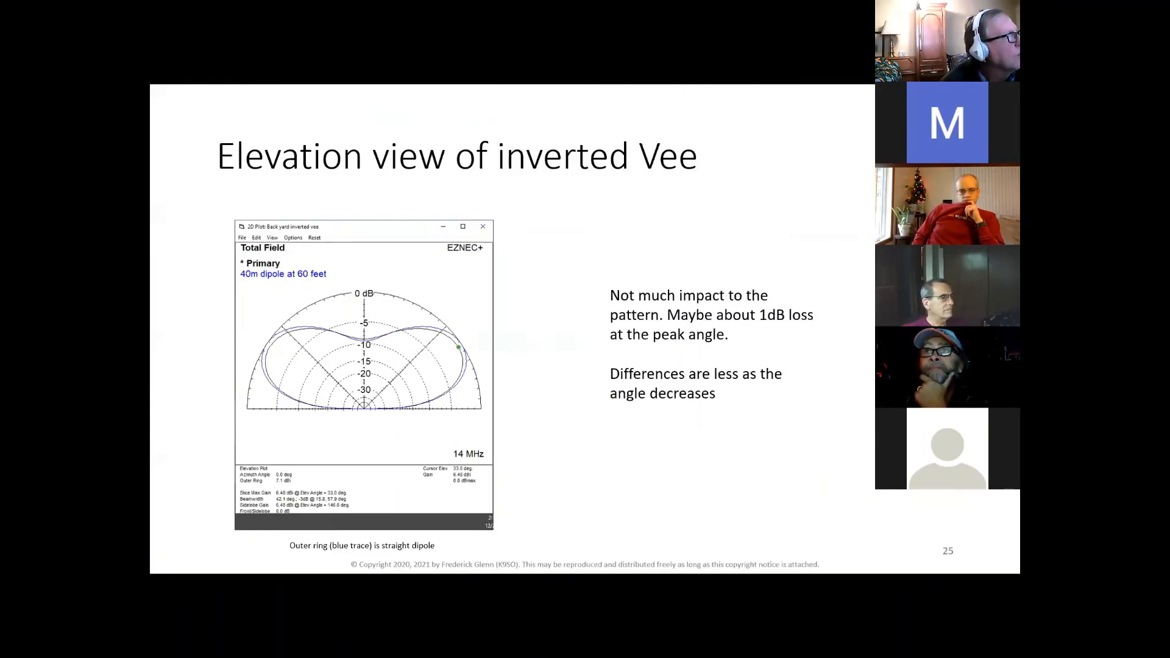
key(Right)
key(Right)
key(Left)
key(Left)
key(Right)
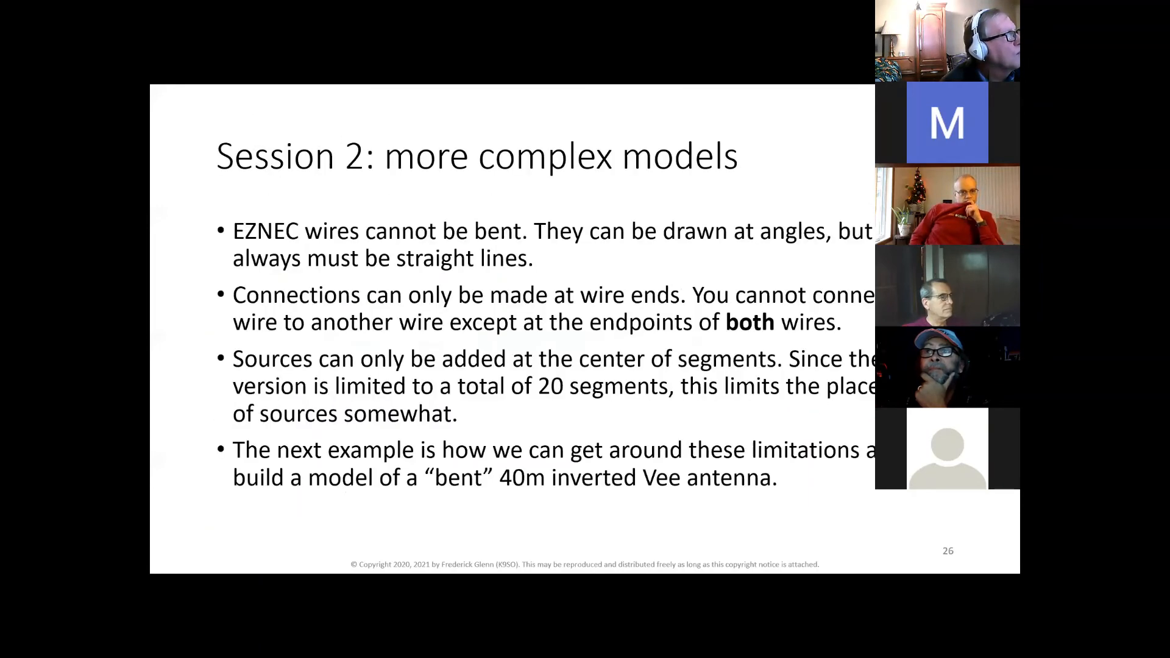
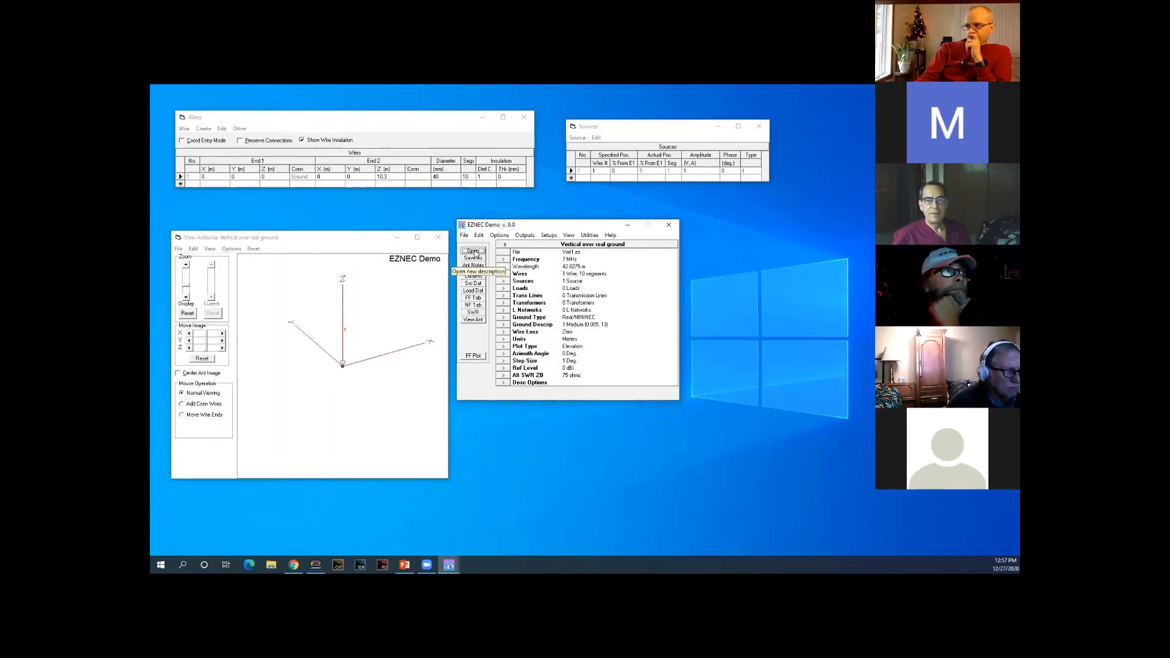
Step: Browse the antenna files in the Ant folder and open the Vert1 description
click(478, 253)
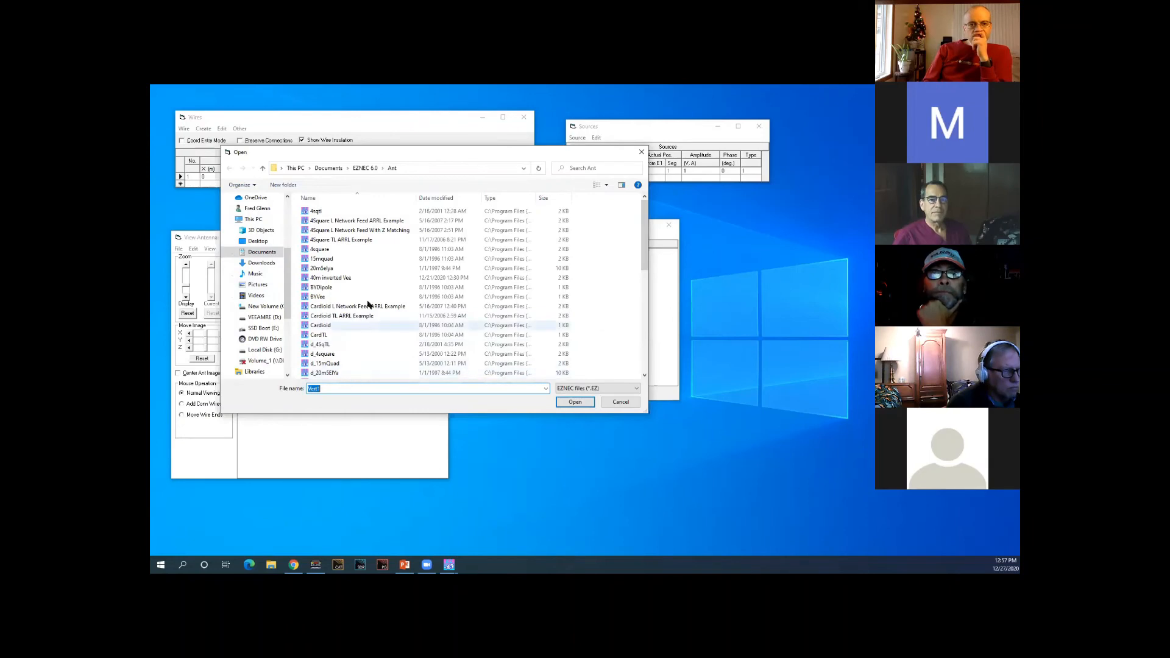
scroll(366, 341, down, 9)
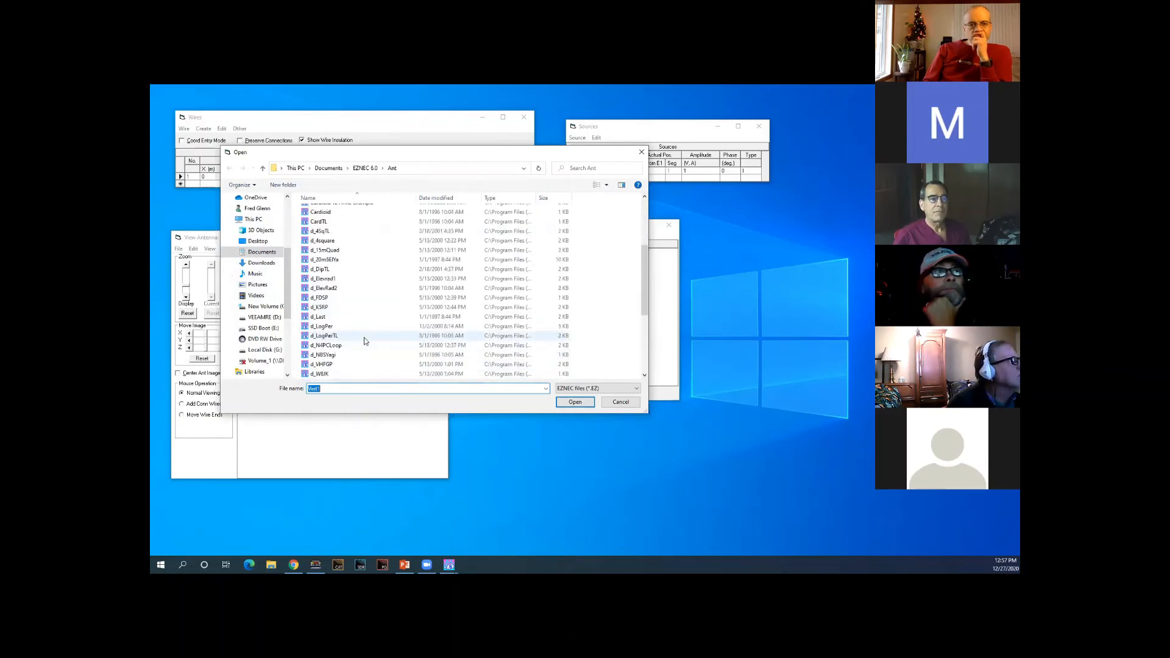
scroll(364, 340, down, 1)
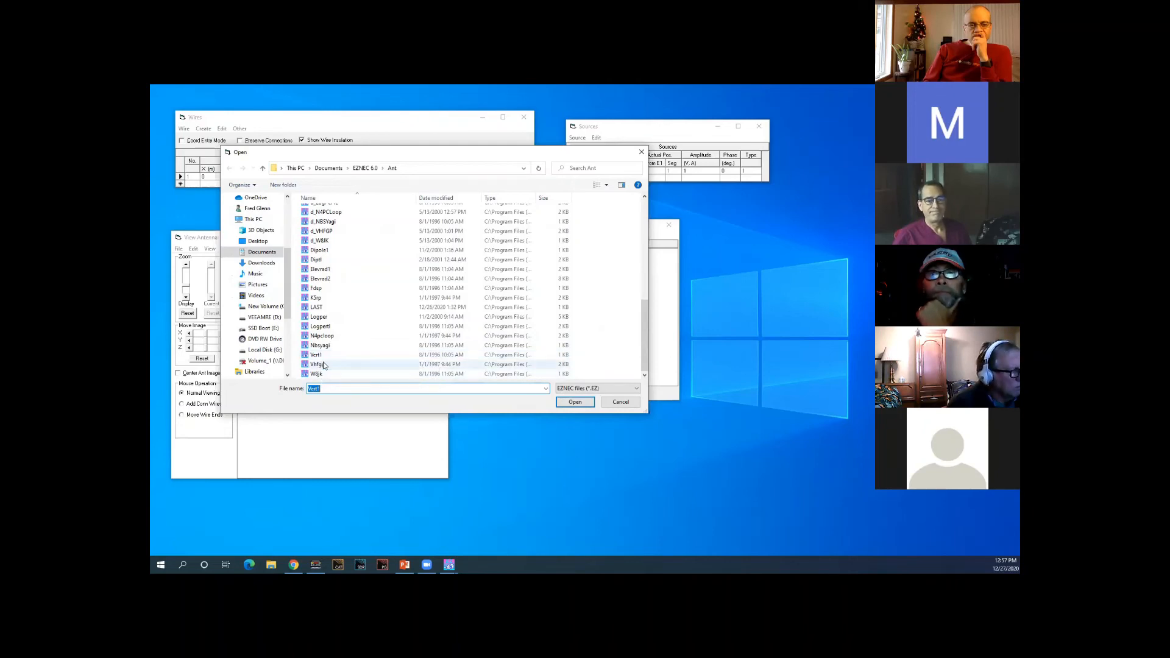
click(564, 404)
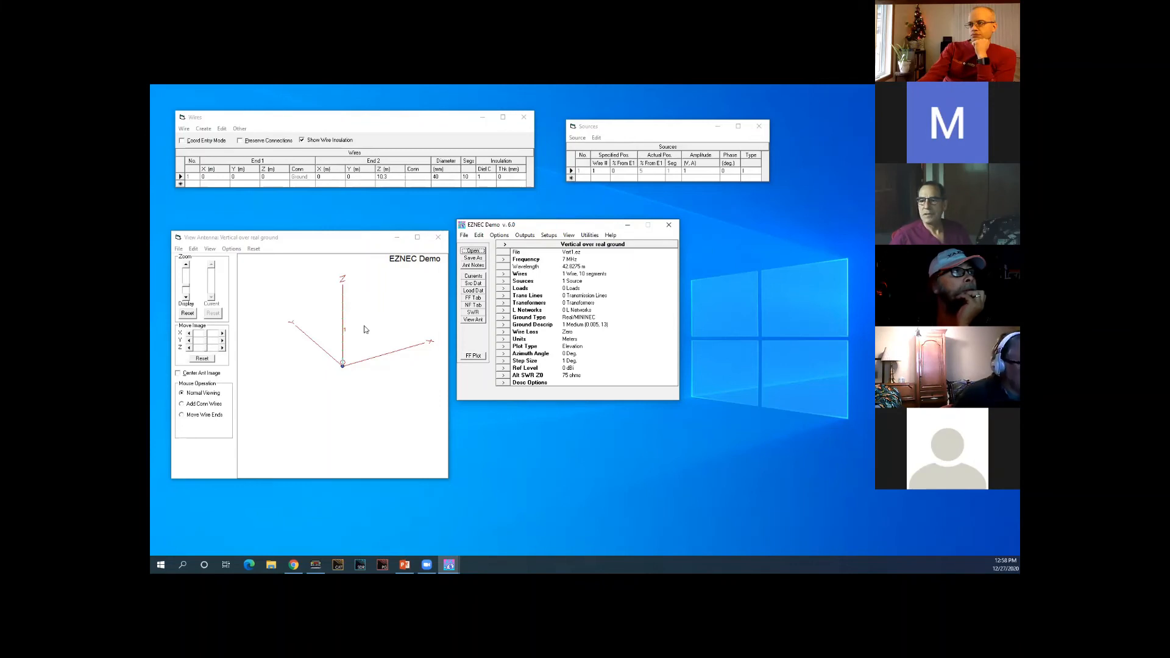
Step: Shift the vertical antenna's image downward along the Z axis in the antenna view to inspect its base source
key(Tab)
key(alt+Tab)
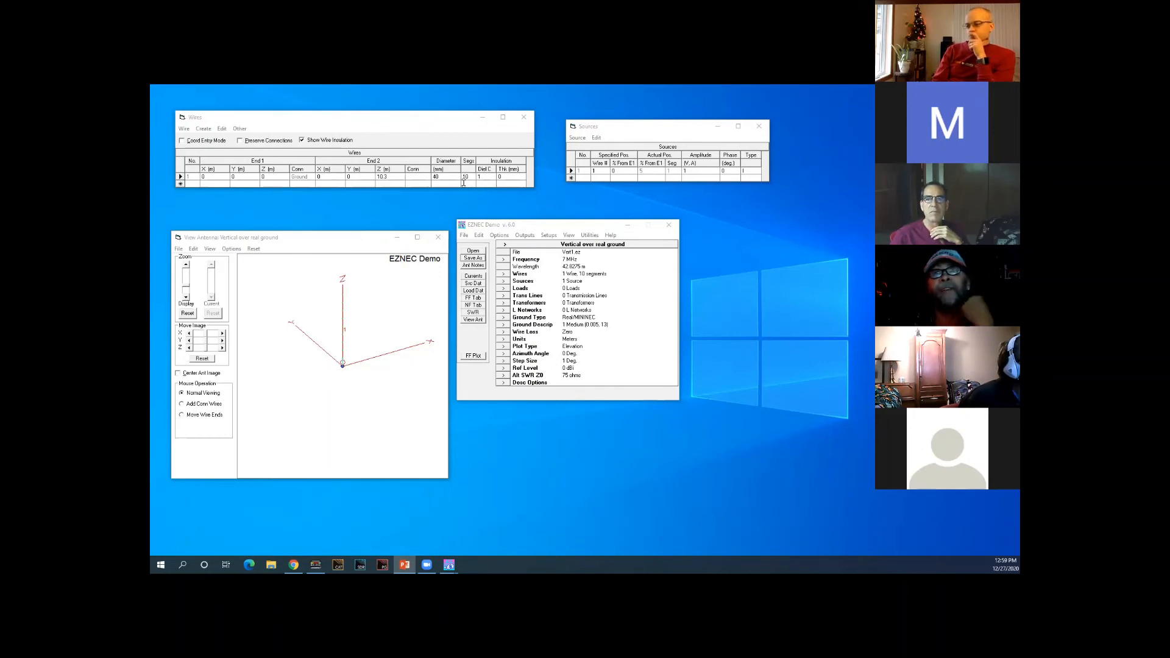
mouse_move(343, 366)
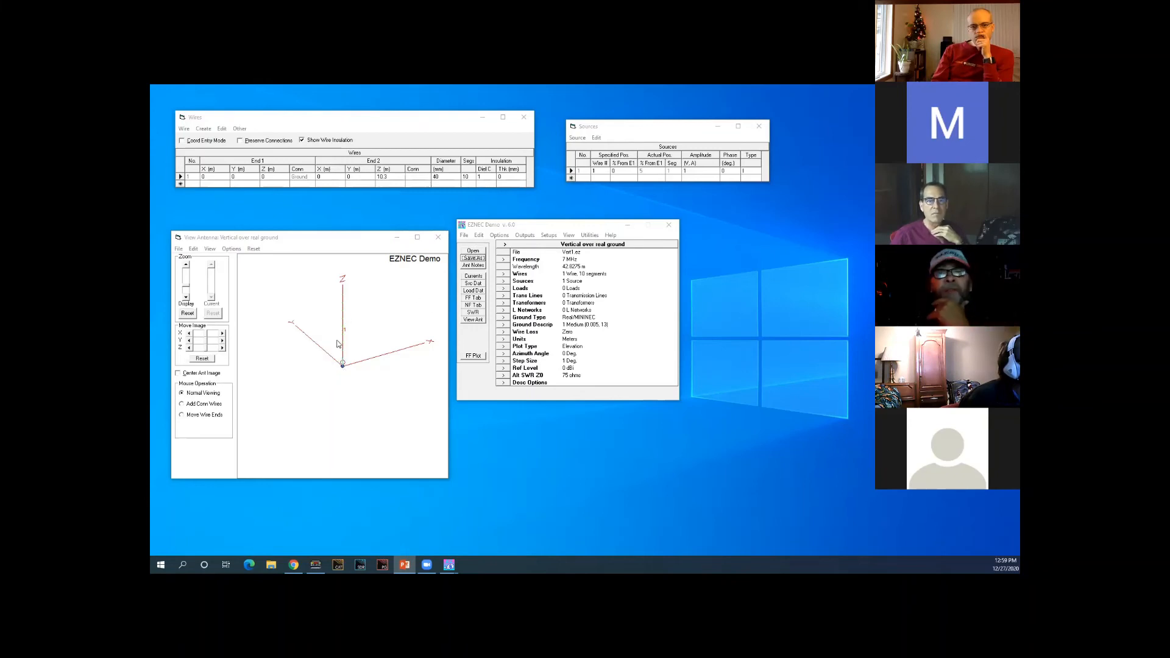
click(189, 349)
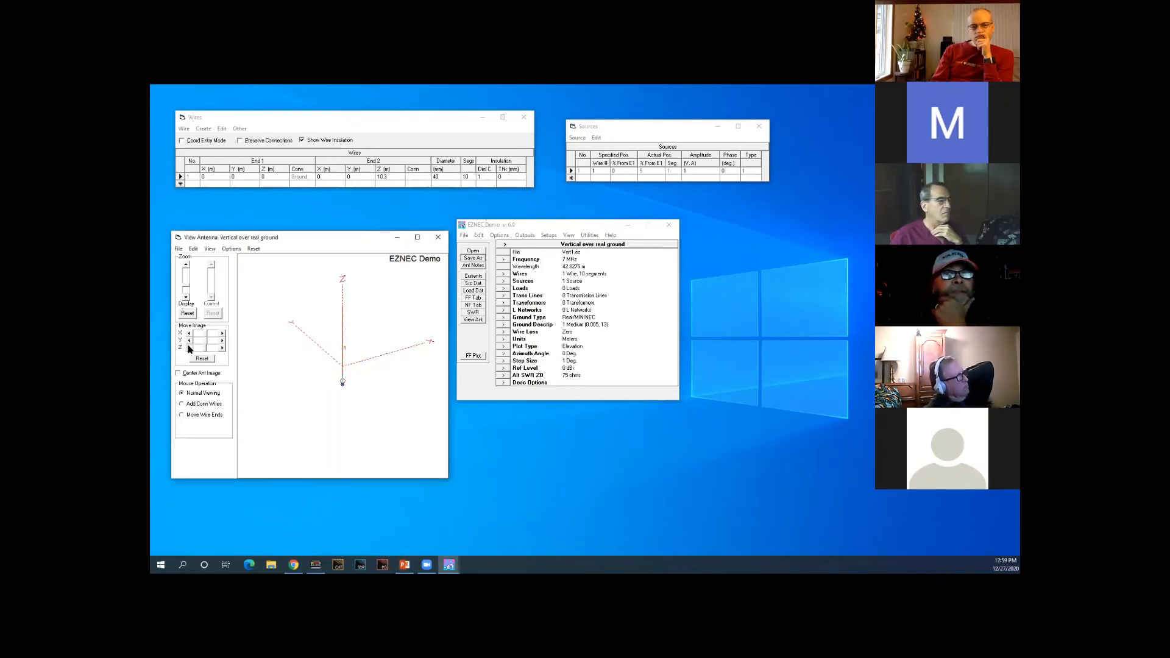
click(188, 349)
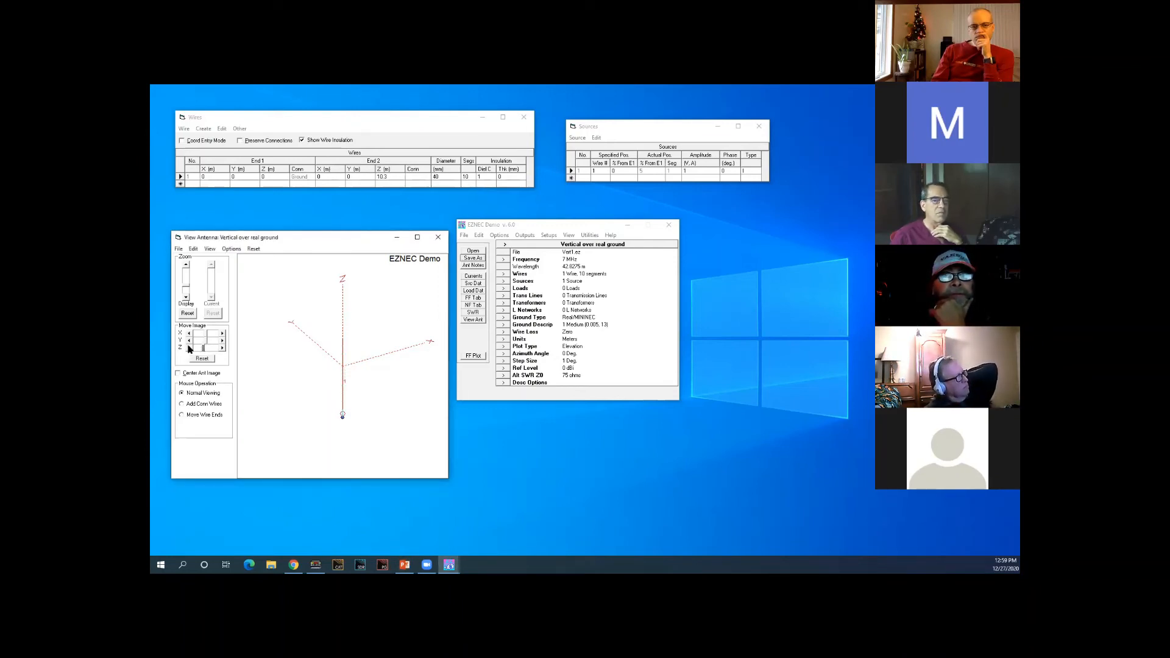
Step: Shift the vertical's image along the Z and Y axes away from the origin, and reset the display zoom and image position
click(188, 348)
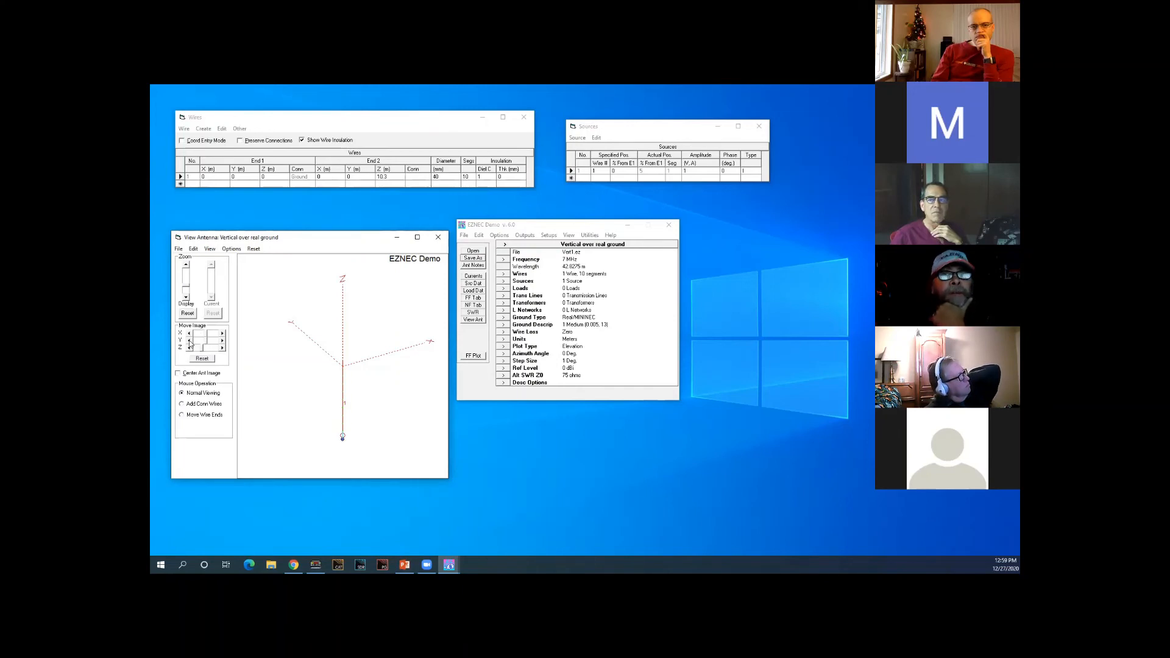
click(188, 341)
click(188, 342)
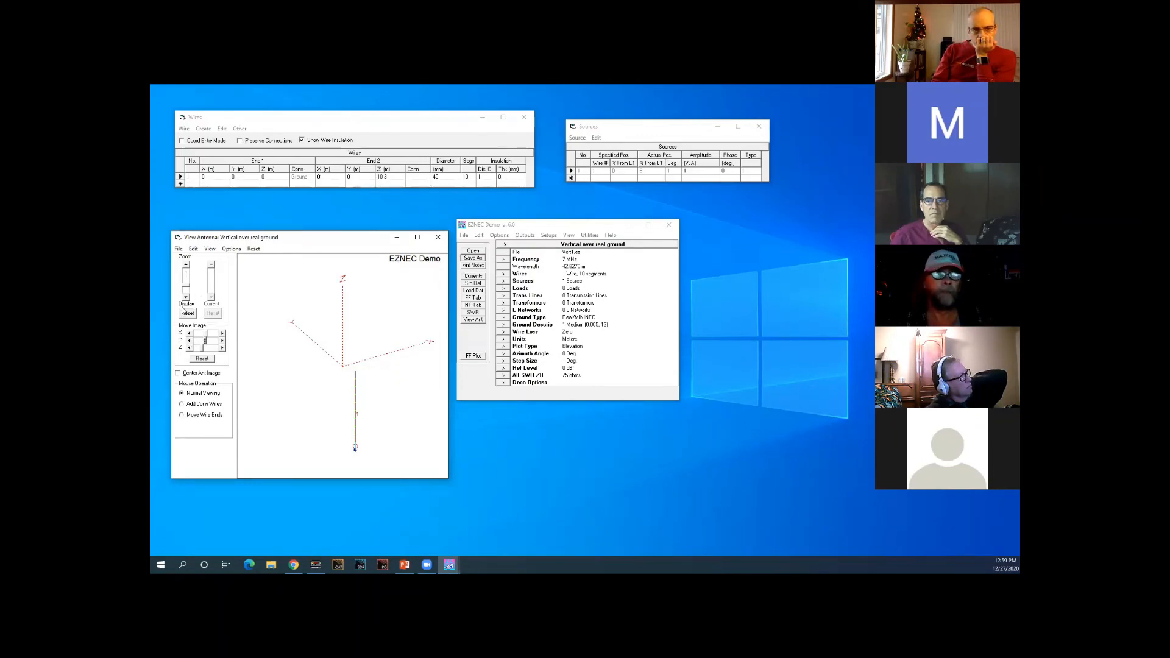
click(187, 313)
click(202, 358)
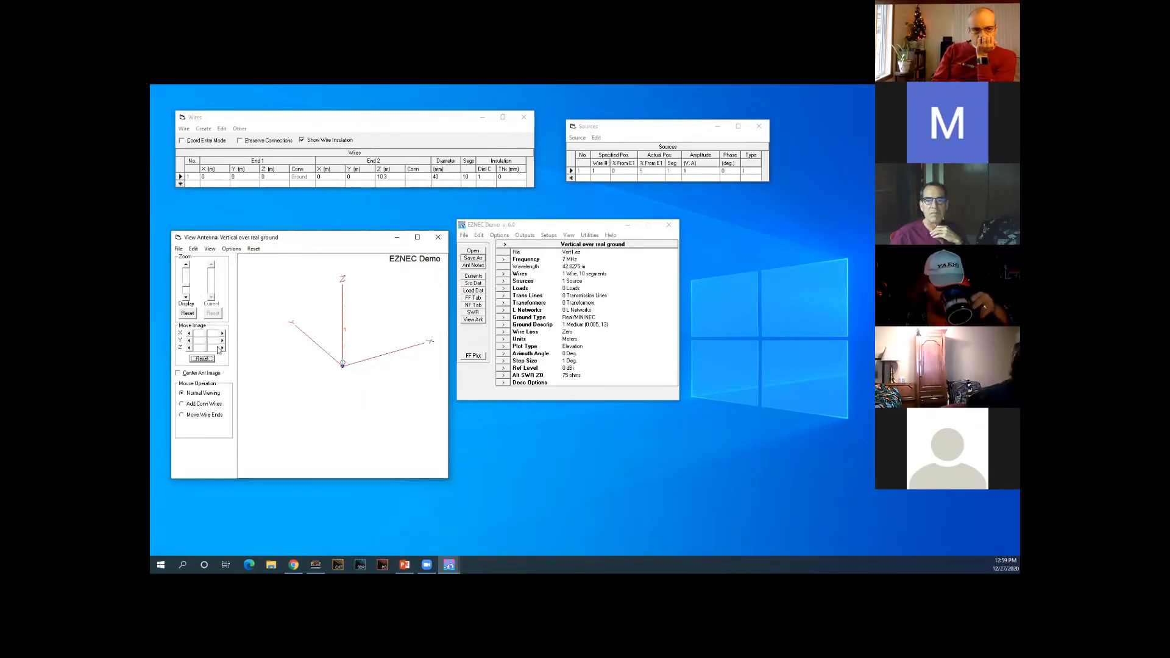
Step: Run an SWR sweep of the vertical from 7 to 8 MHz in 0.02 MHz steps, and switch to the PowerPoint slide show
click(476, 314)
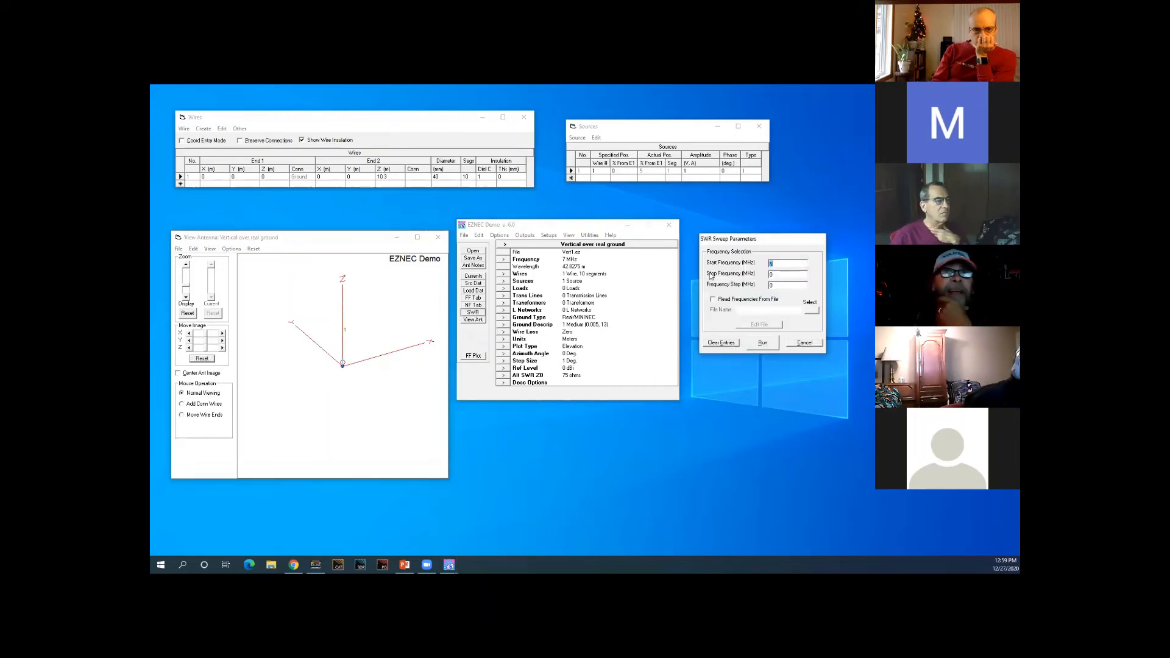
double_click(773, 274)
text(8)
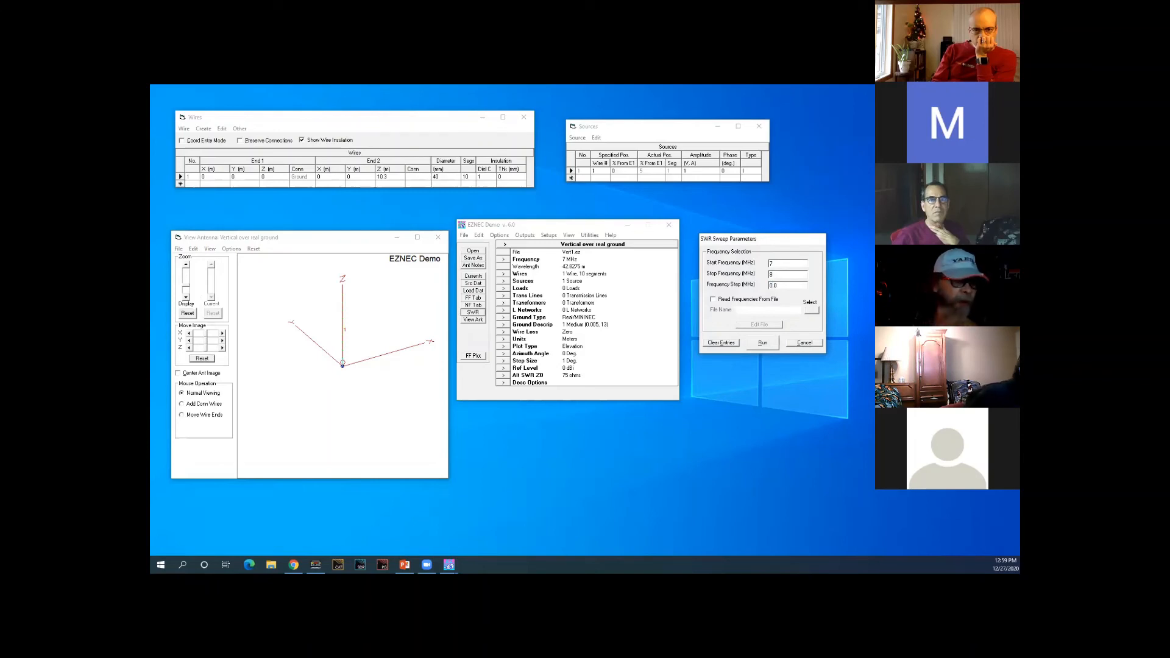
text(0.02)
click(762, 342)
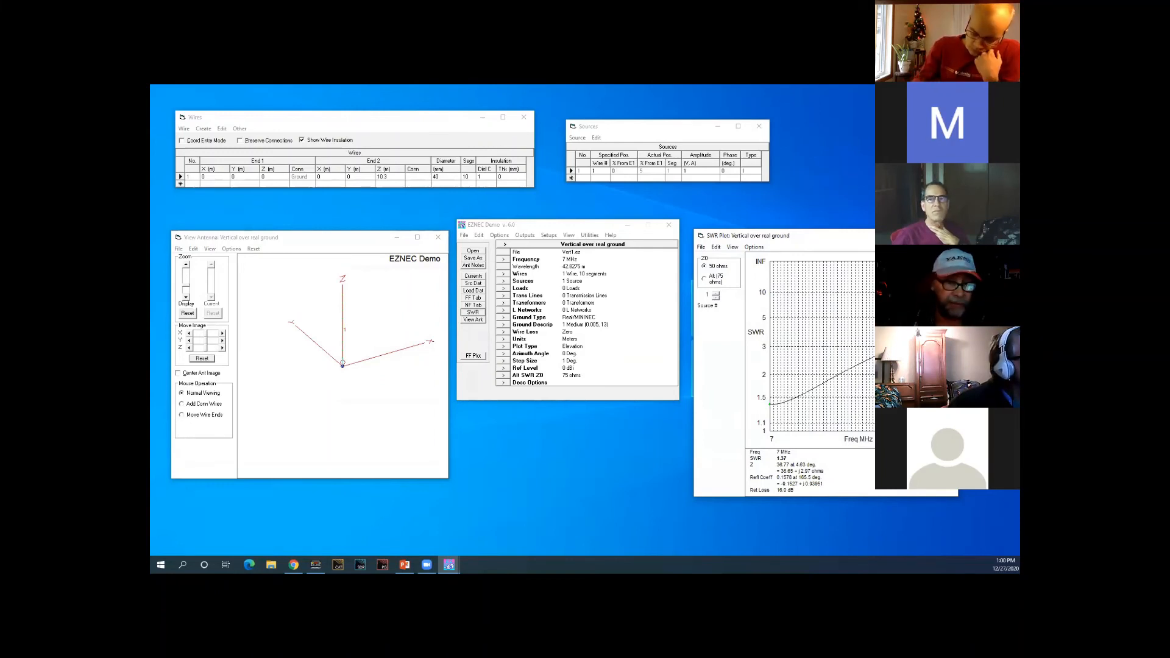
key(alt+Tab)
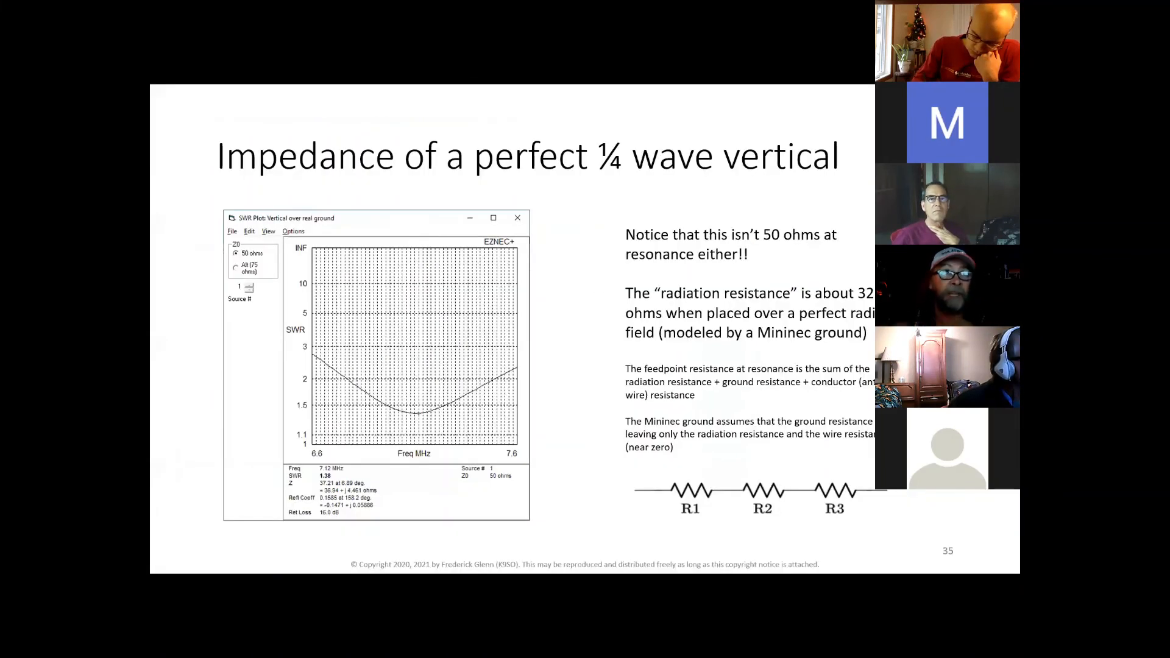